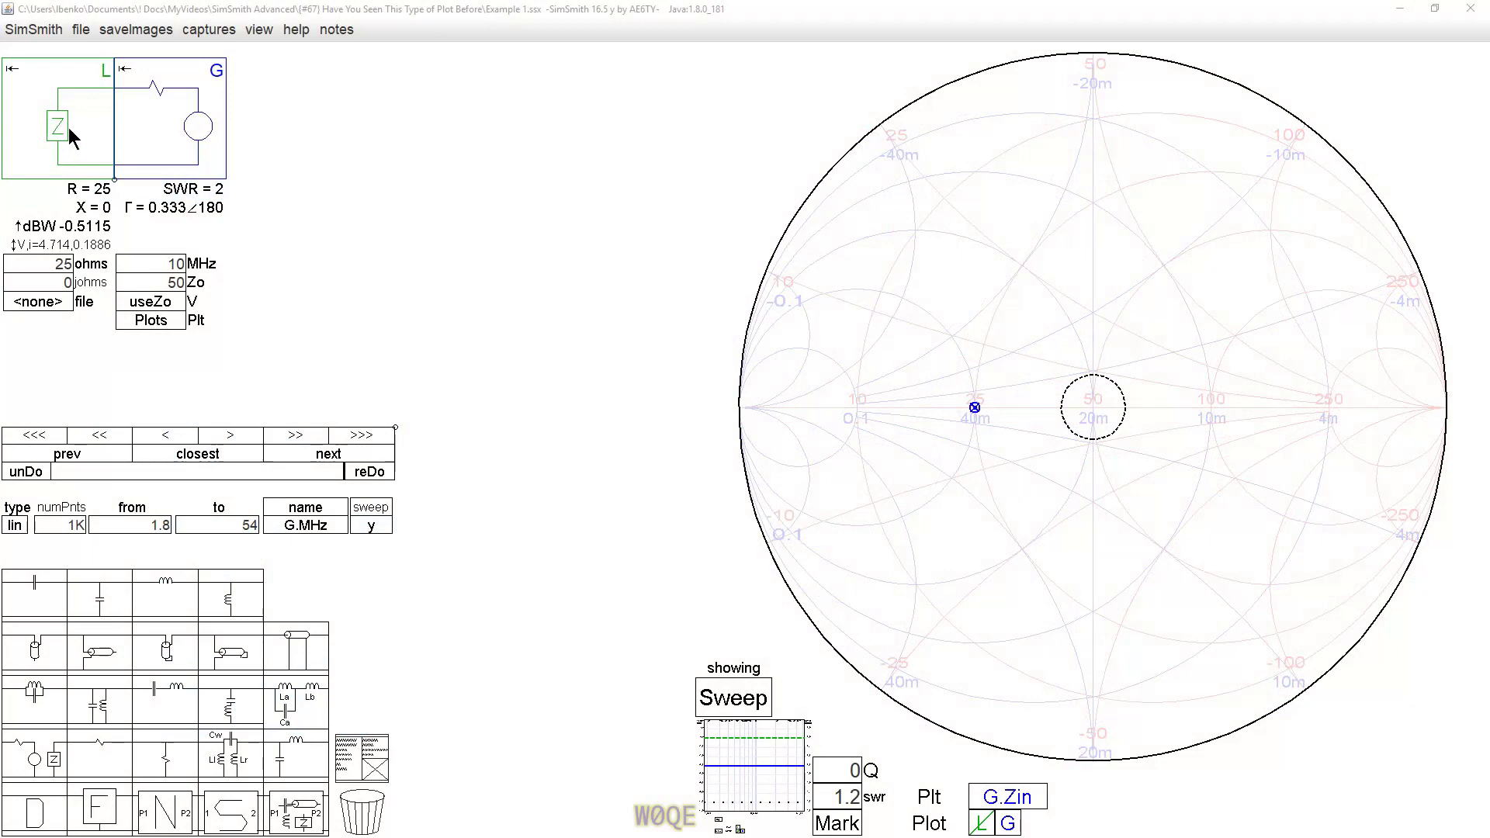
Show the 1.8–54 MHz sweep of the 25-ohm load and read the dBW trace near 6.8 MHz
click(51, 268)
click(772, 787)
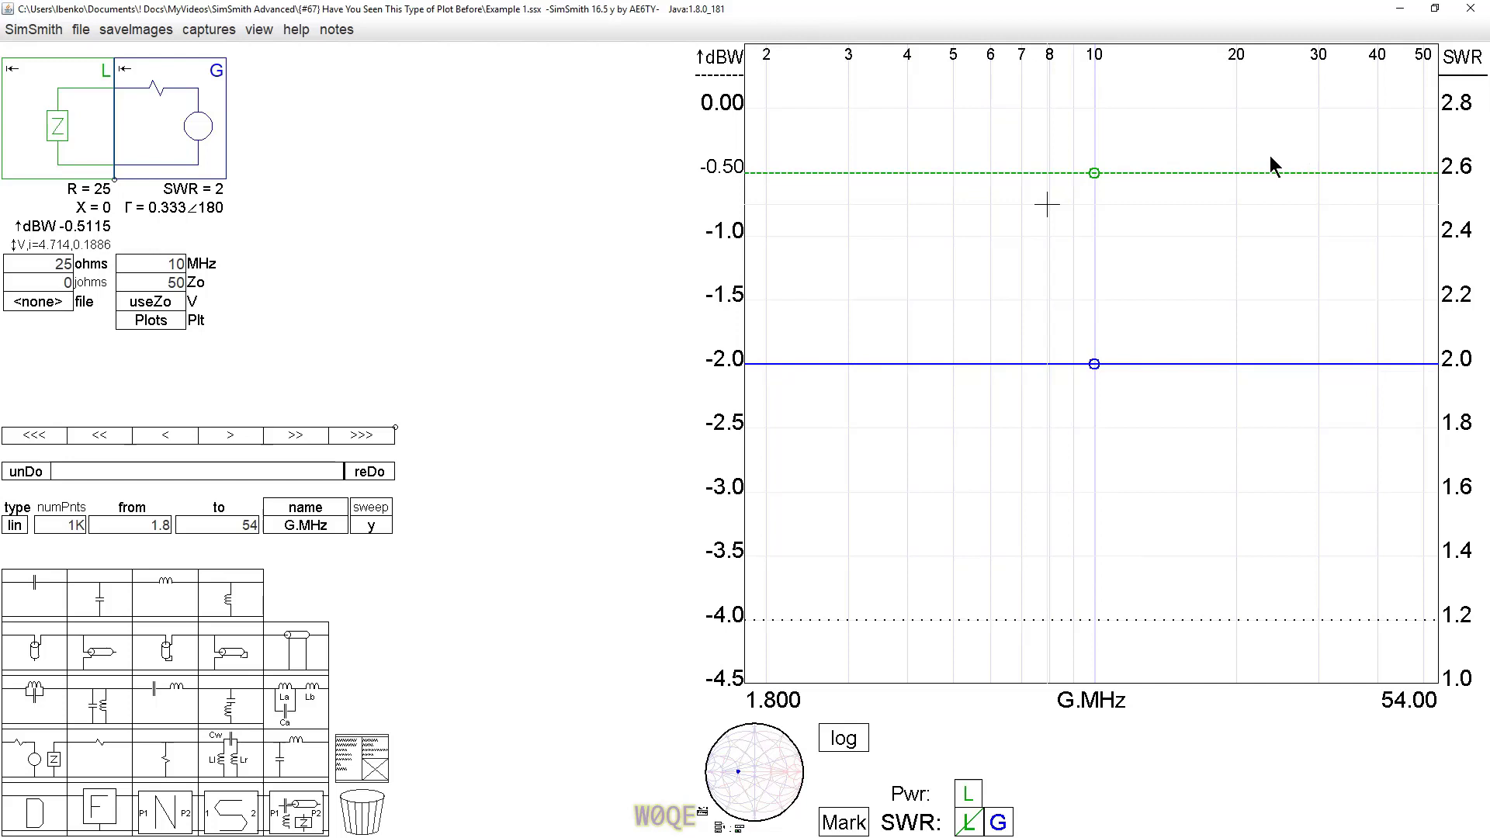
click(1017, 174)
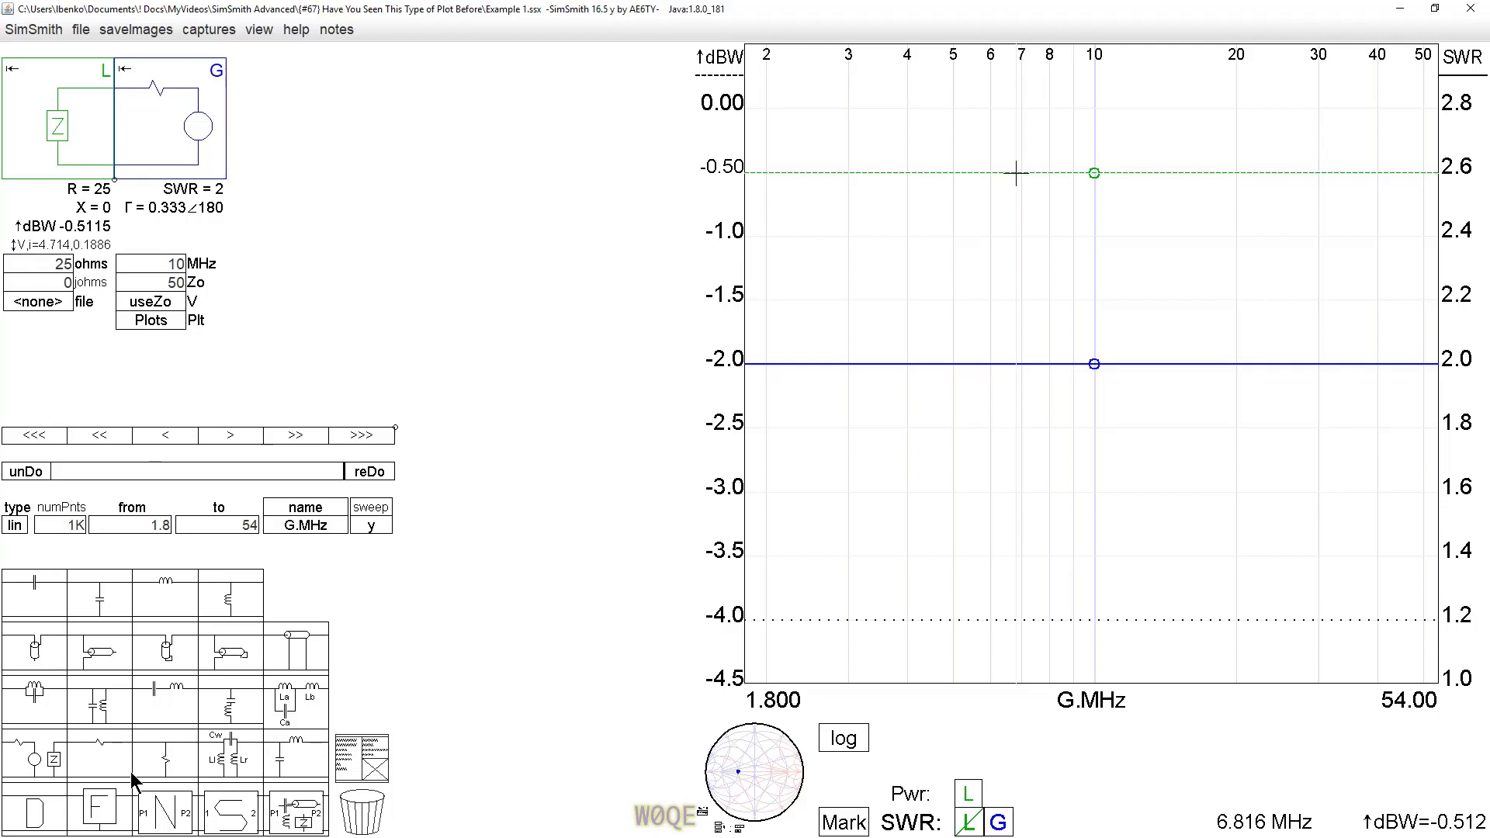
Add a 25-ohm series resistor R1 to reach SWR 1, then bring up the 2:1 transformer model
drag(100, 762, 225, 85)
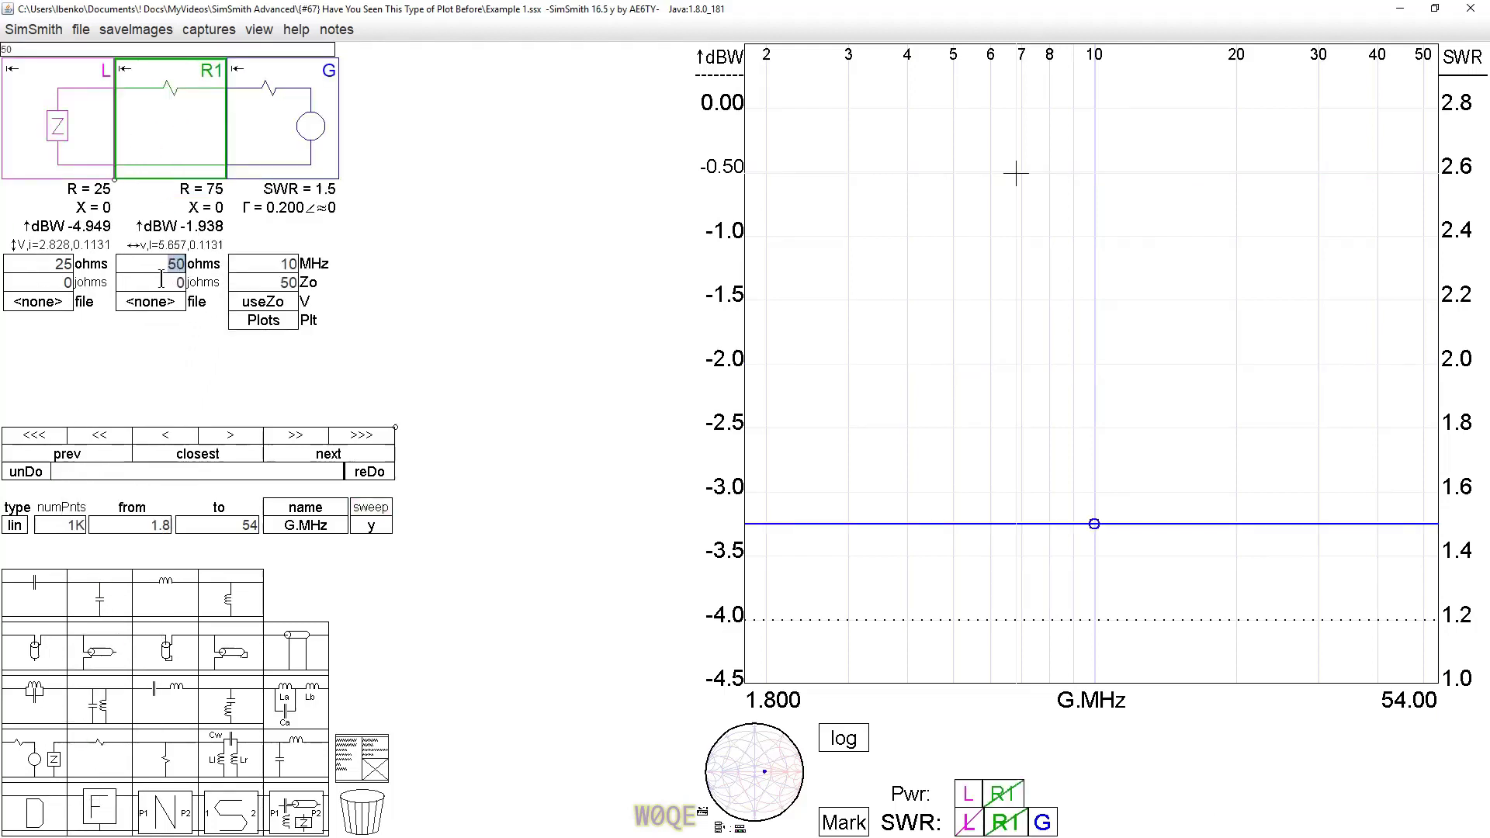
text(25)
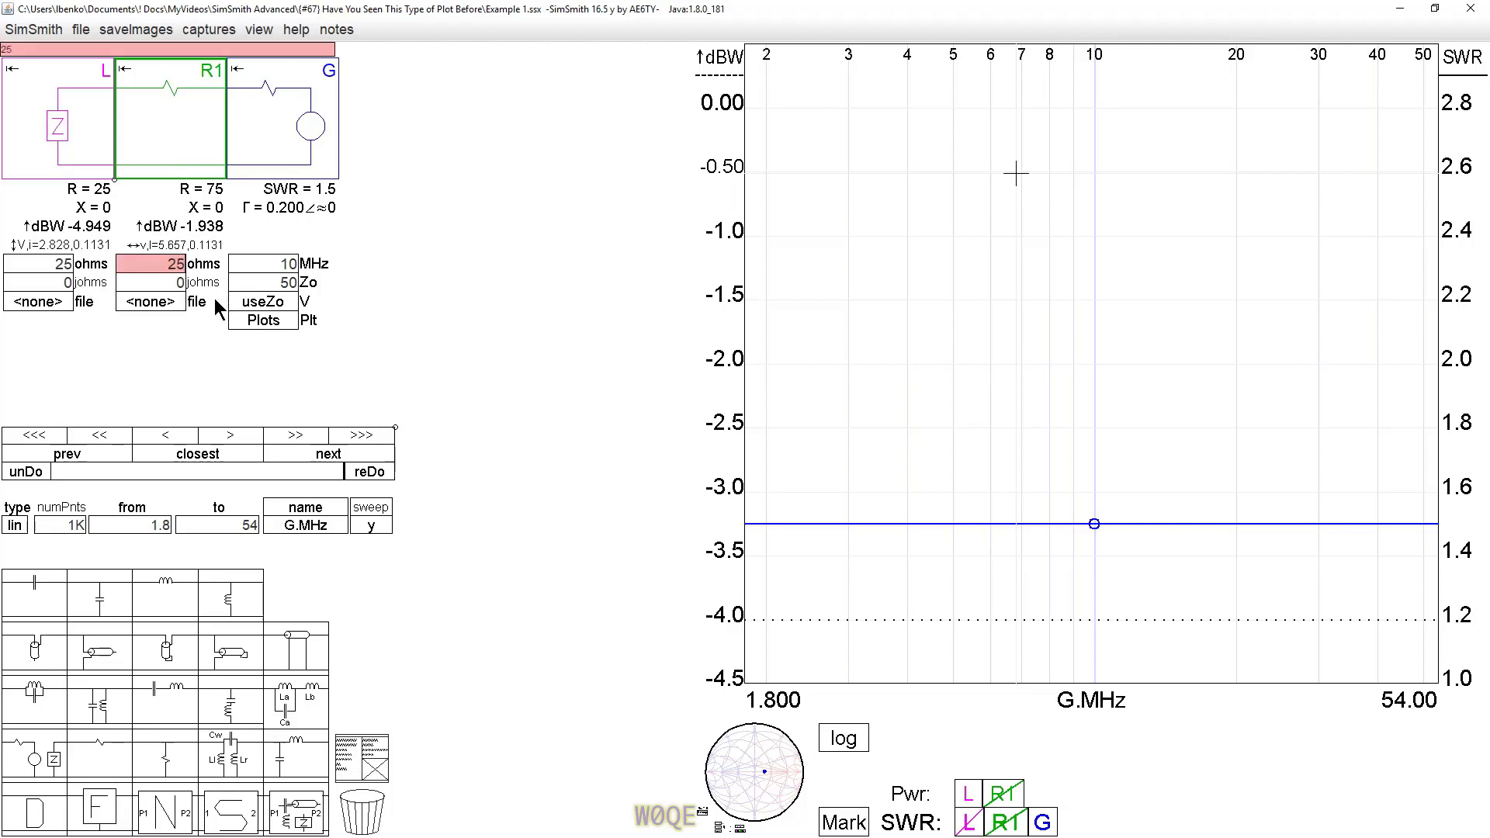
key(Return)
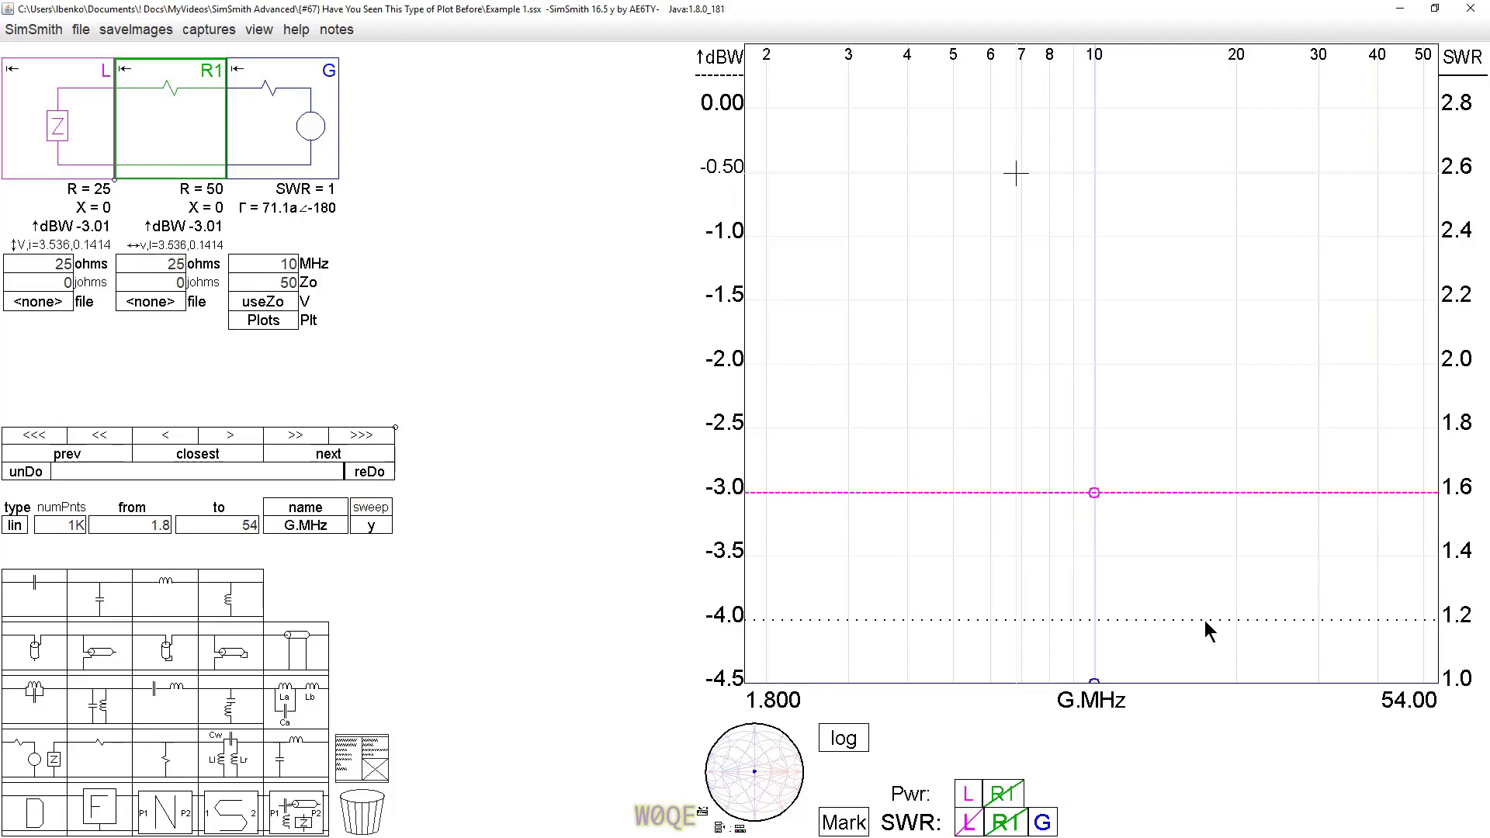
mouse_move(1470, 683)
mouse_down()
mouse_move(1467, 666)
mouse_move(1469, 681)
mouse_up()
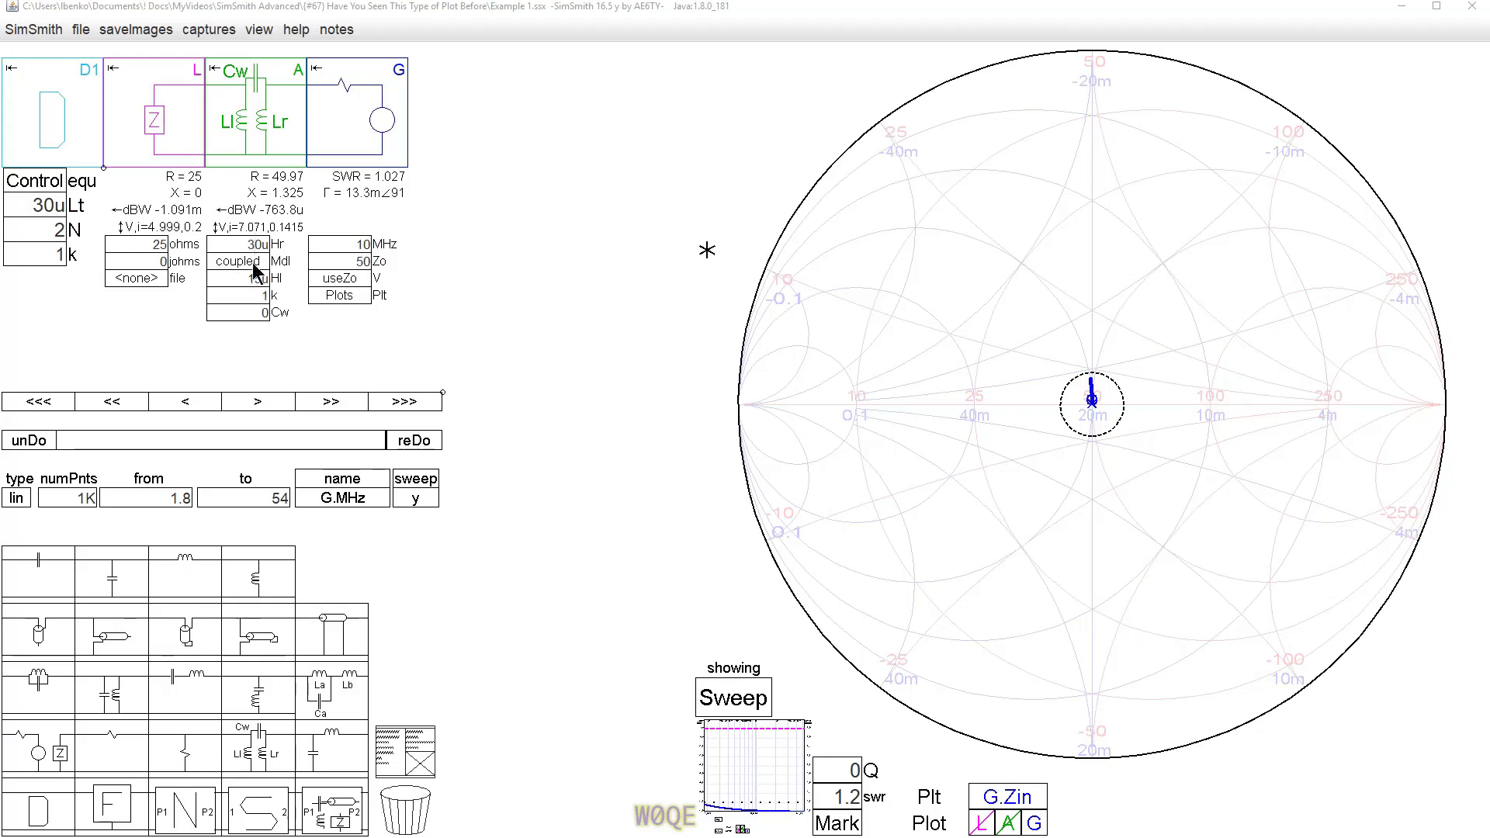
click(47, 186)
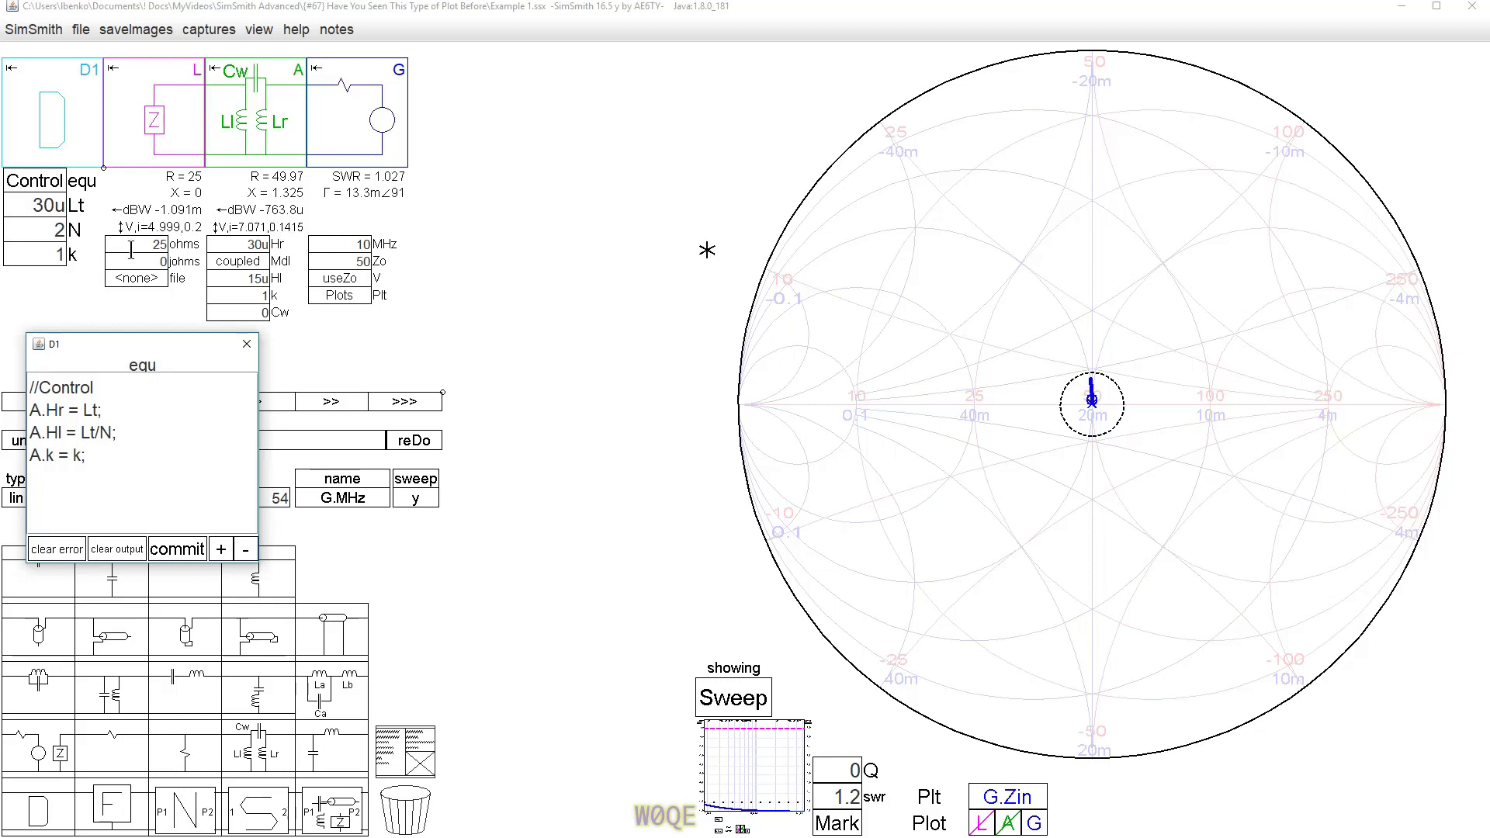
Raise Lt from 30u to 102u and read SWR 1.043 at 1.852 MHz on the sweep
click(248, 343)
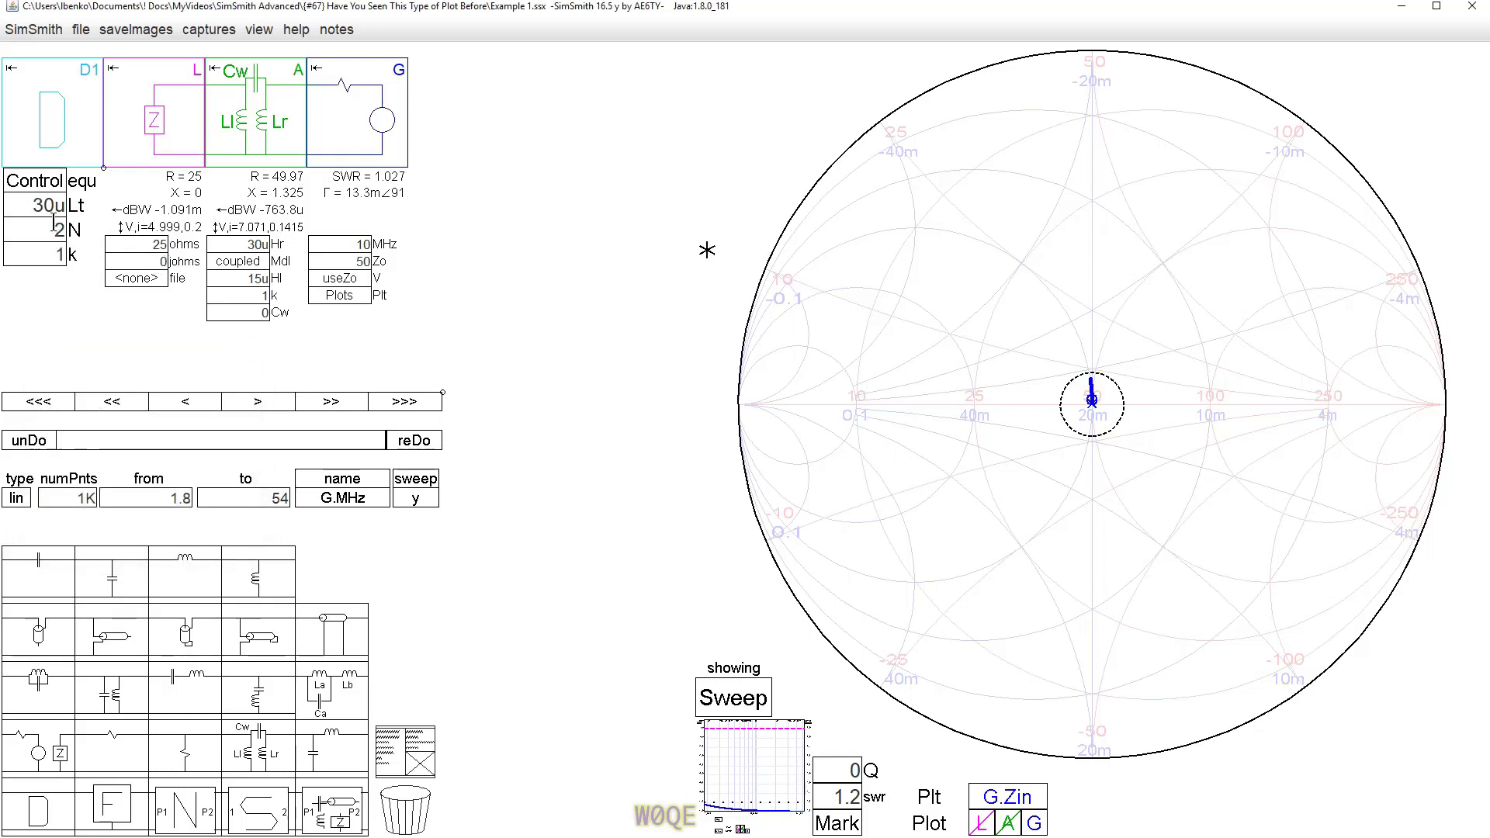
scroll(31, 205, up, 18)
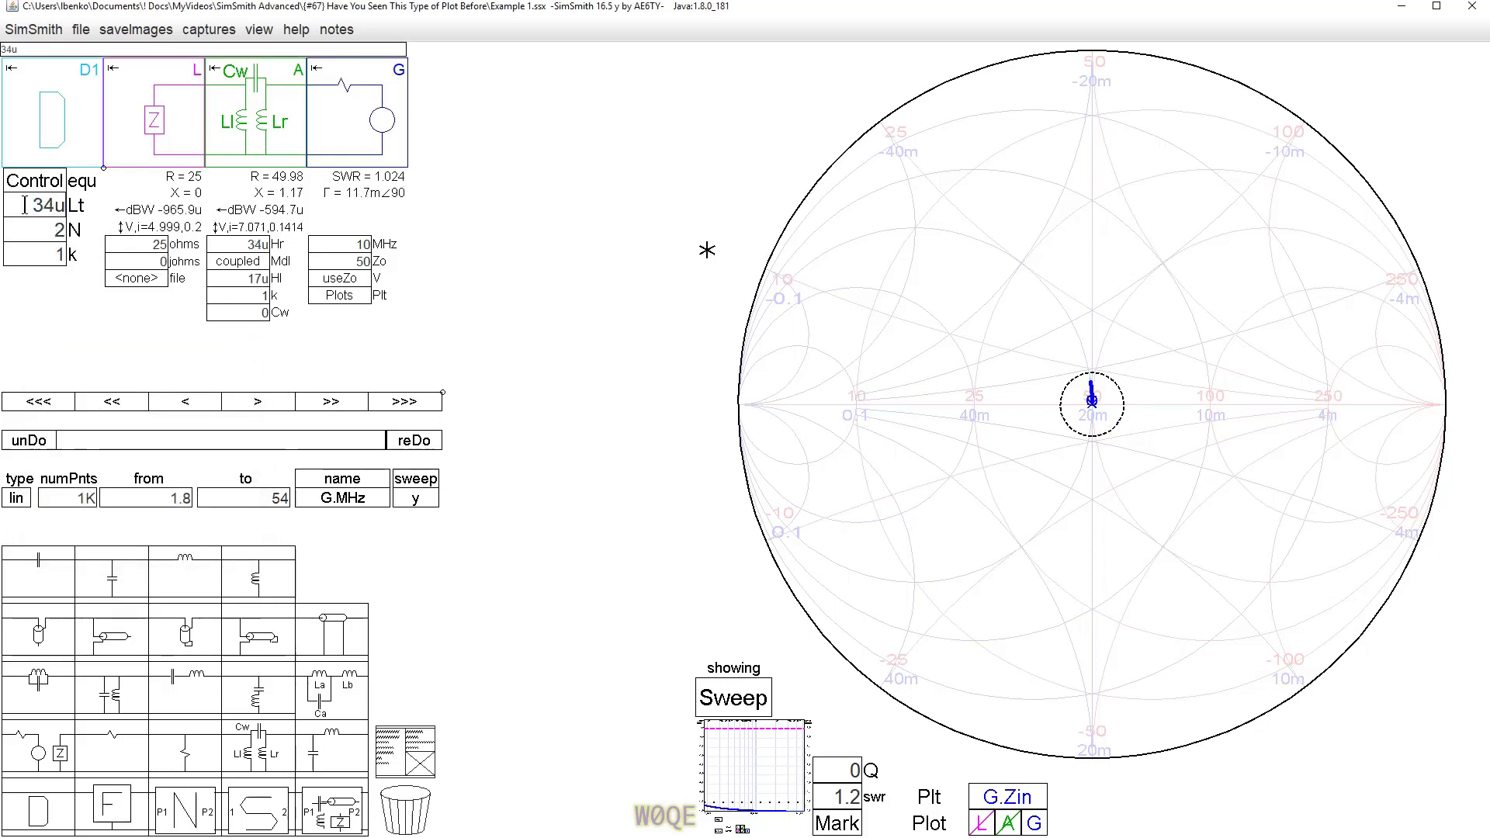
scroll(25, 204, up, 20)
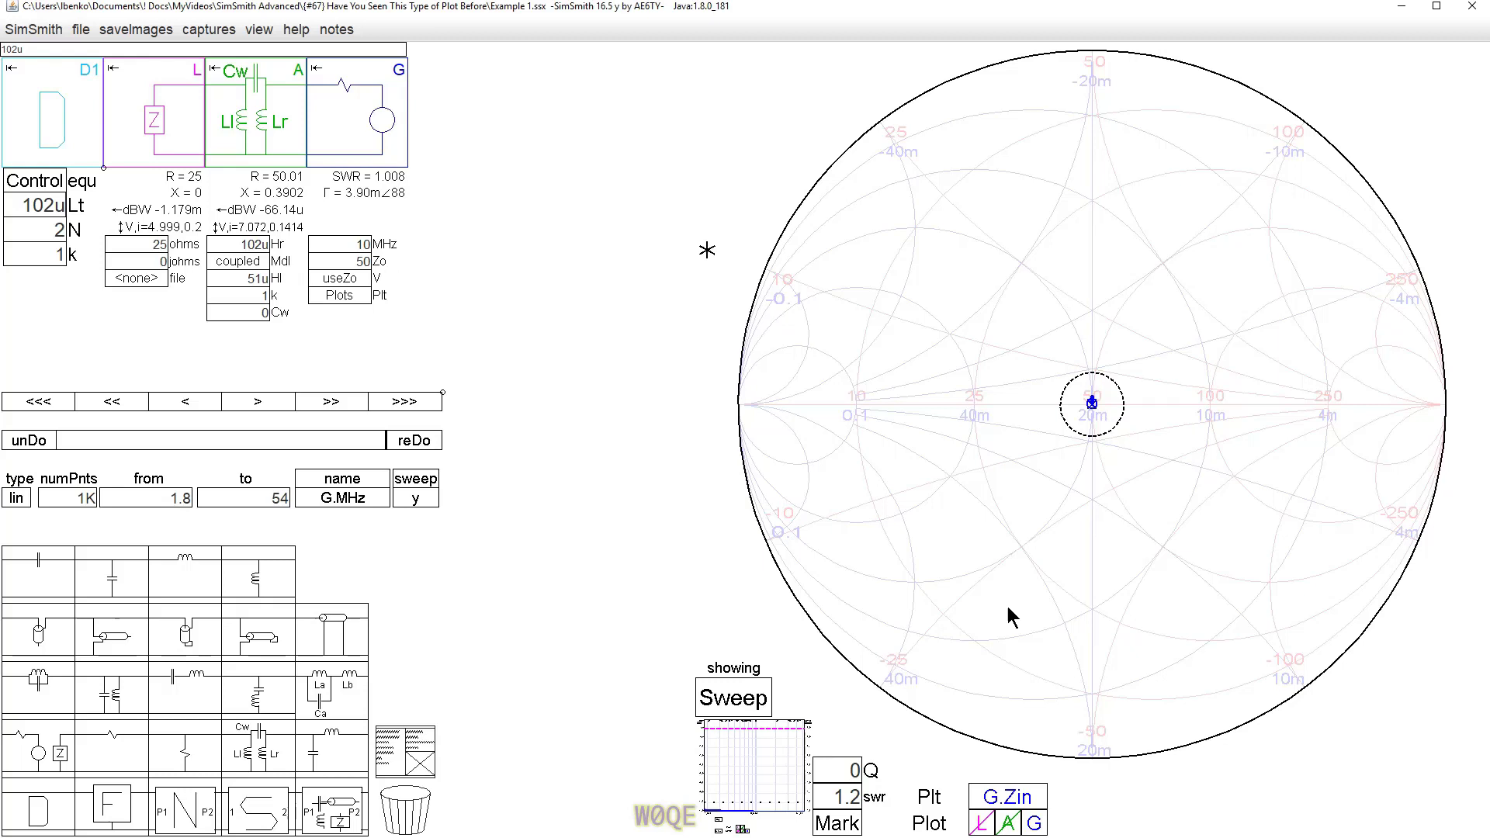
click(743, 770)
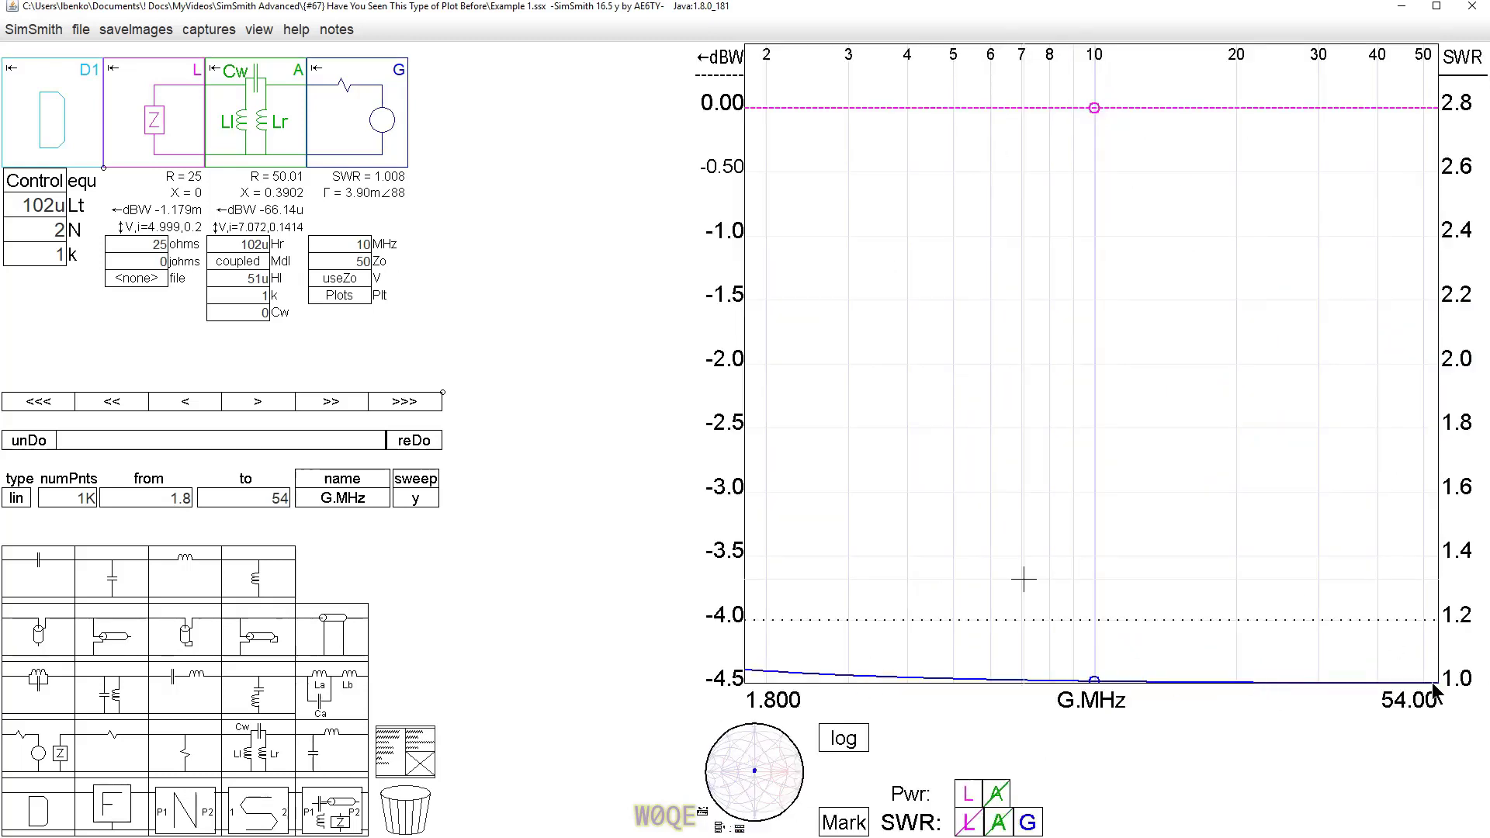
click(749, 674)
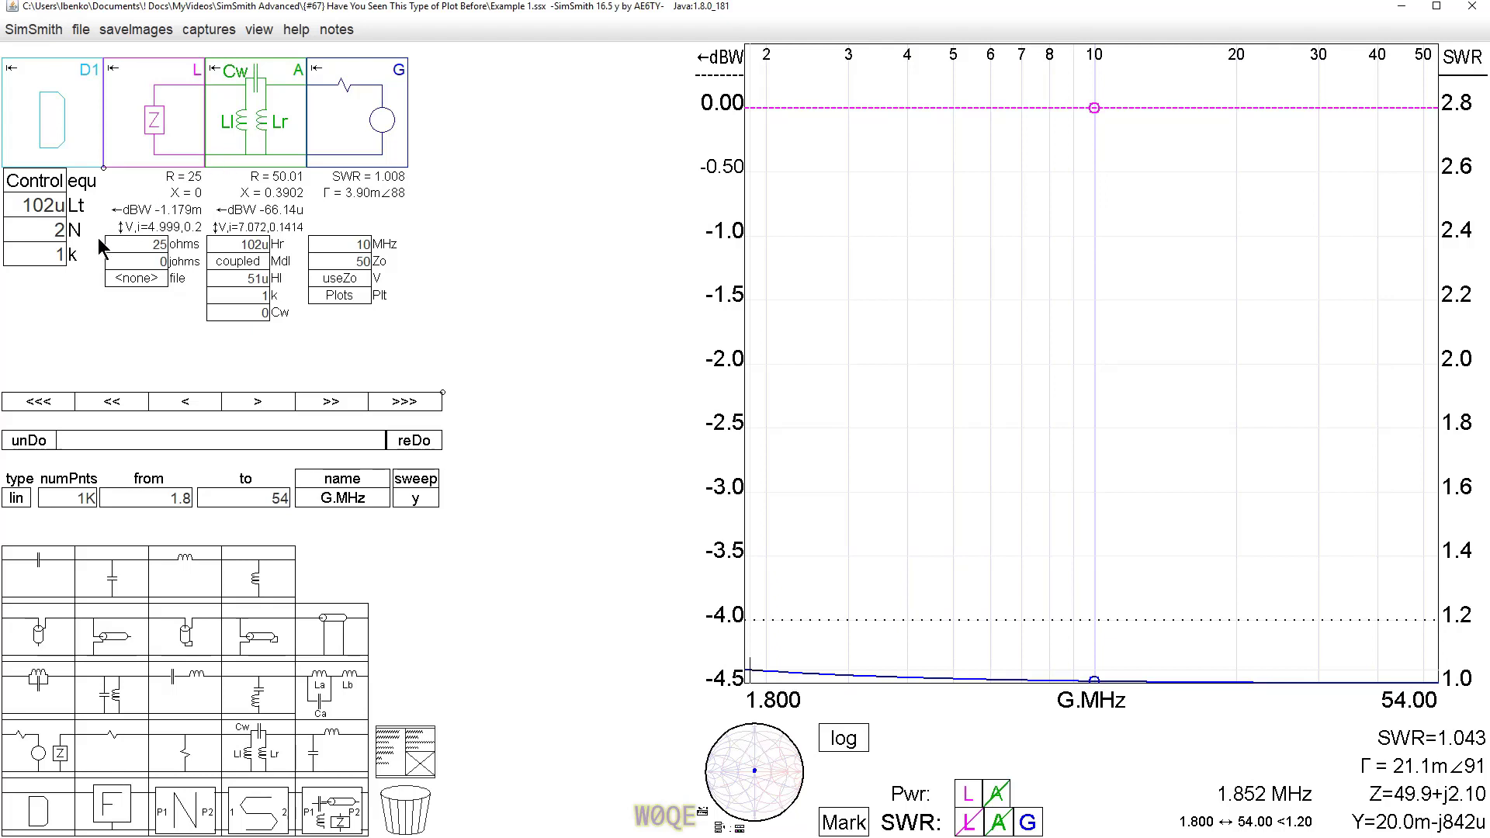
Step Lt down from 101u to 10u and read SWR 1.550 at 1.8 MHz
click(35, 208)
text(101u)
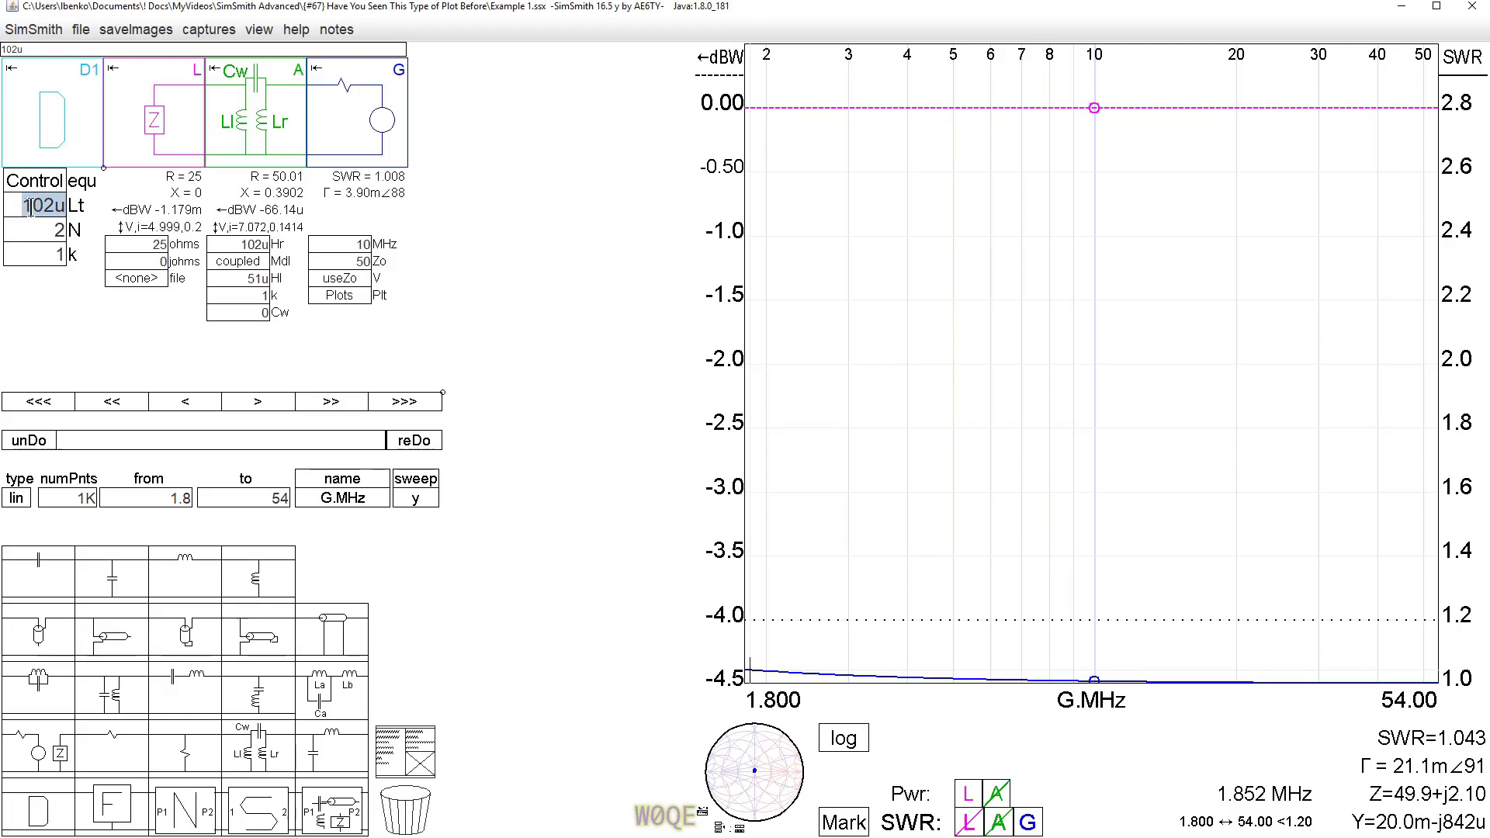
key(Return)
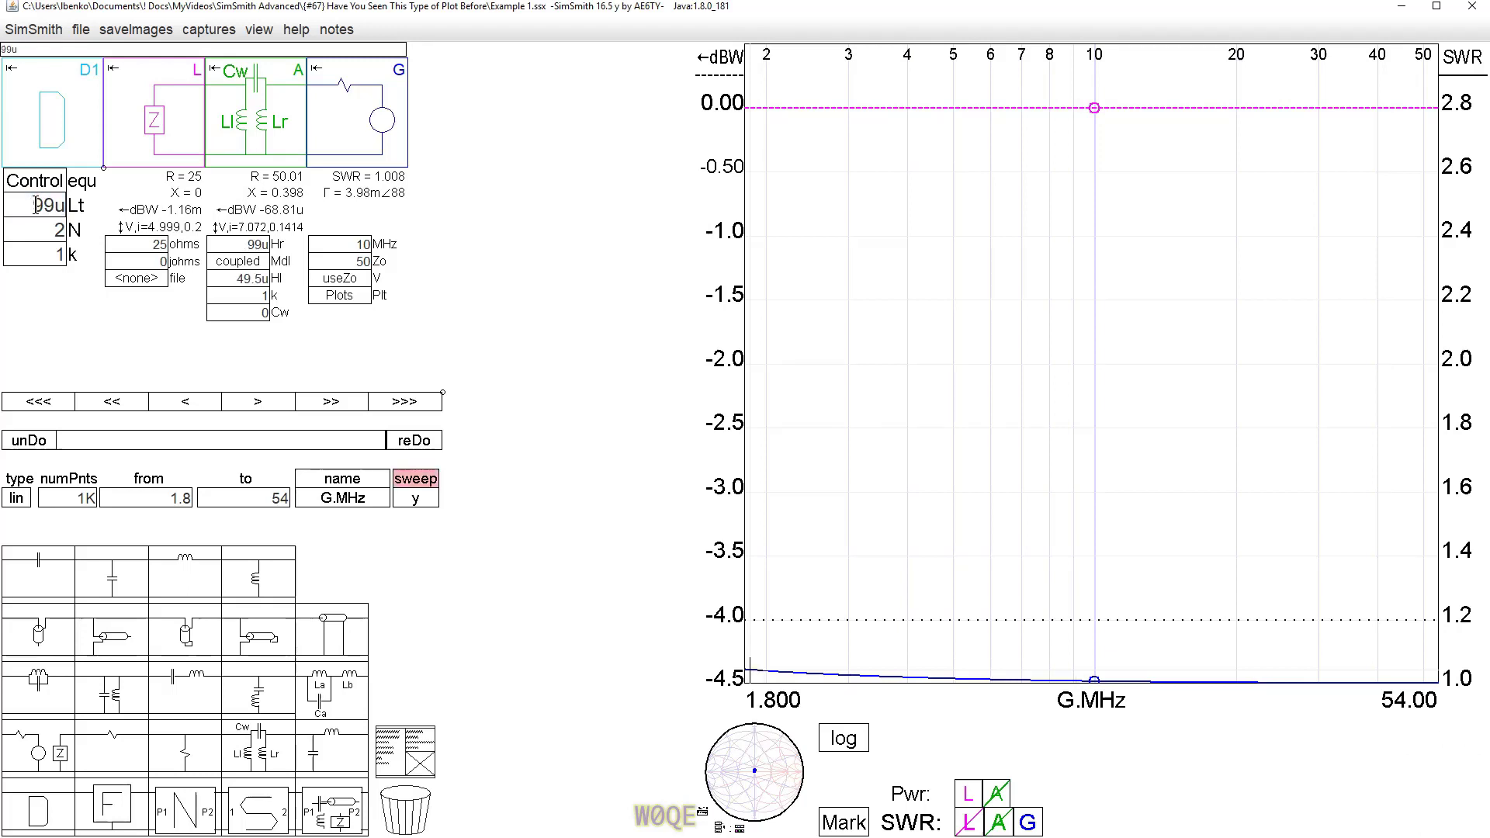
scroll(35, 205, down, 13)
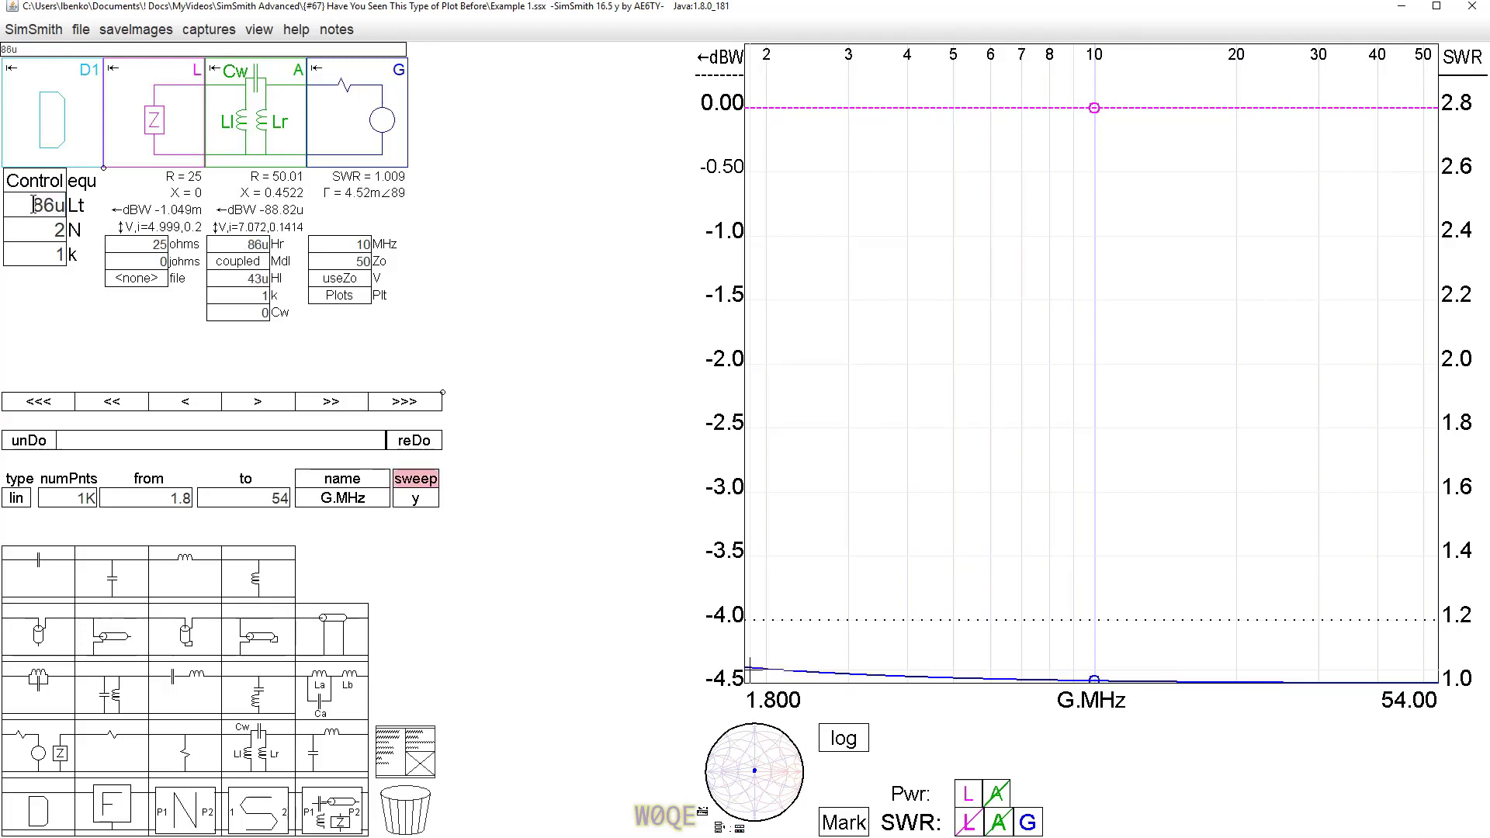
scroll(34, 205, down, 18)
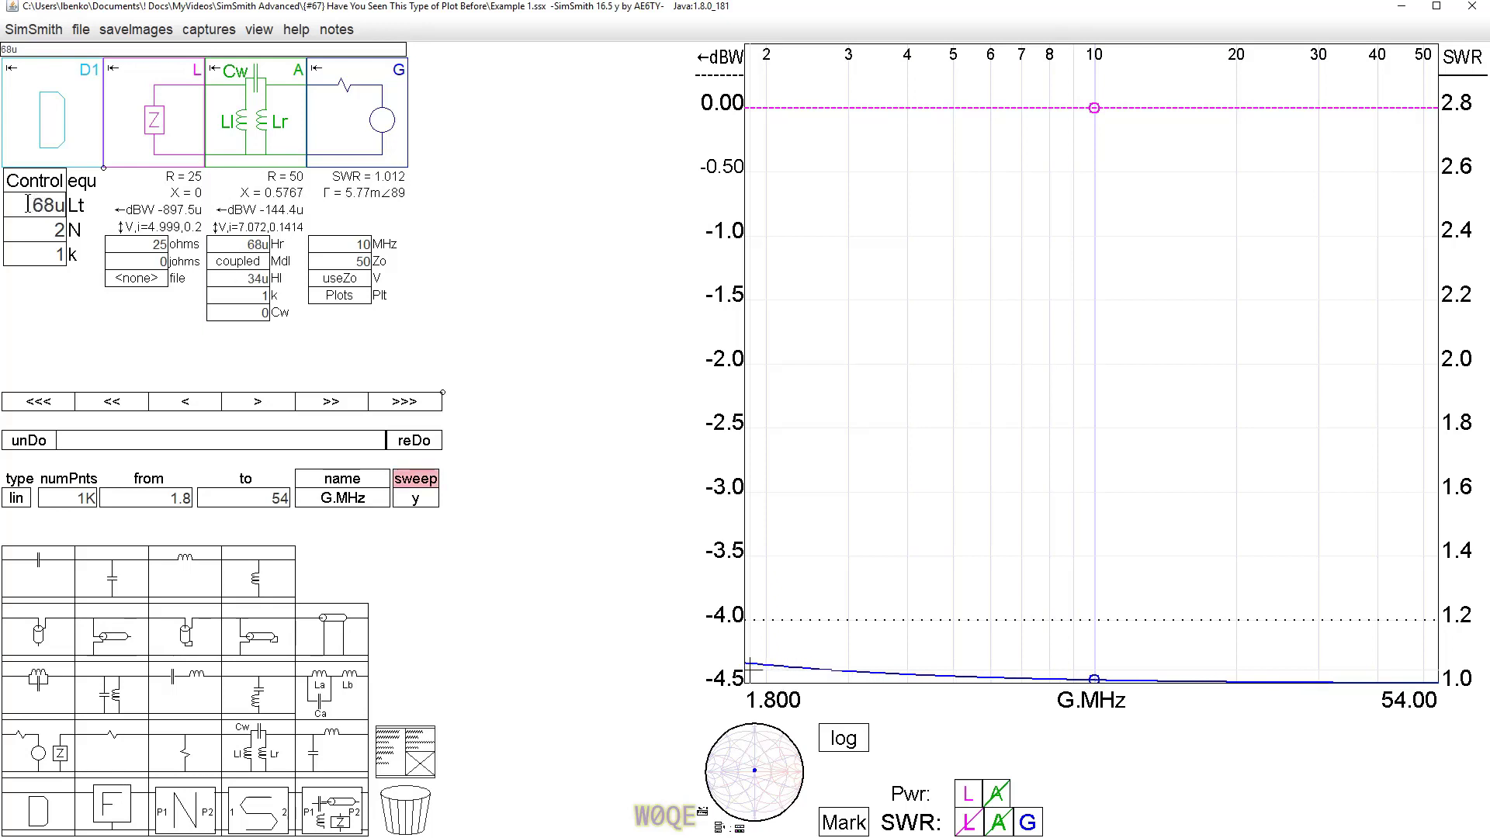
scroll(29, 205, down, 20)
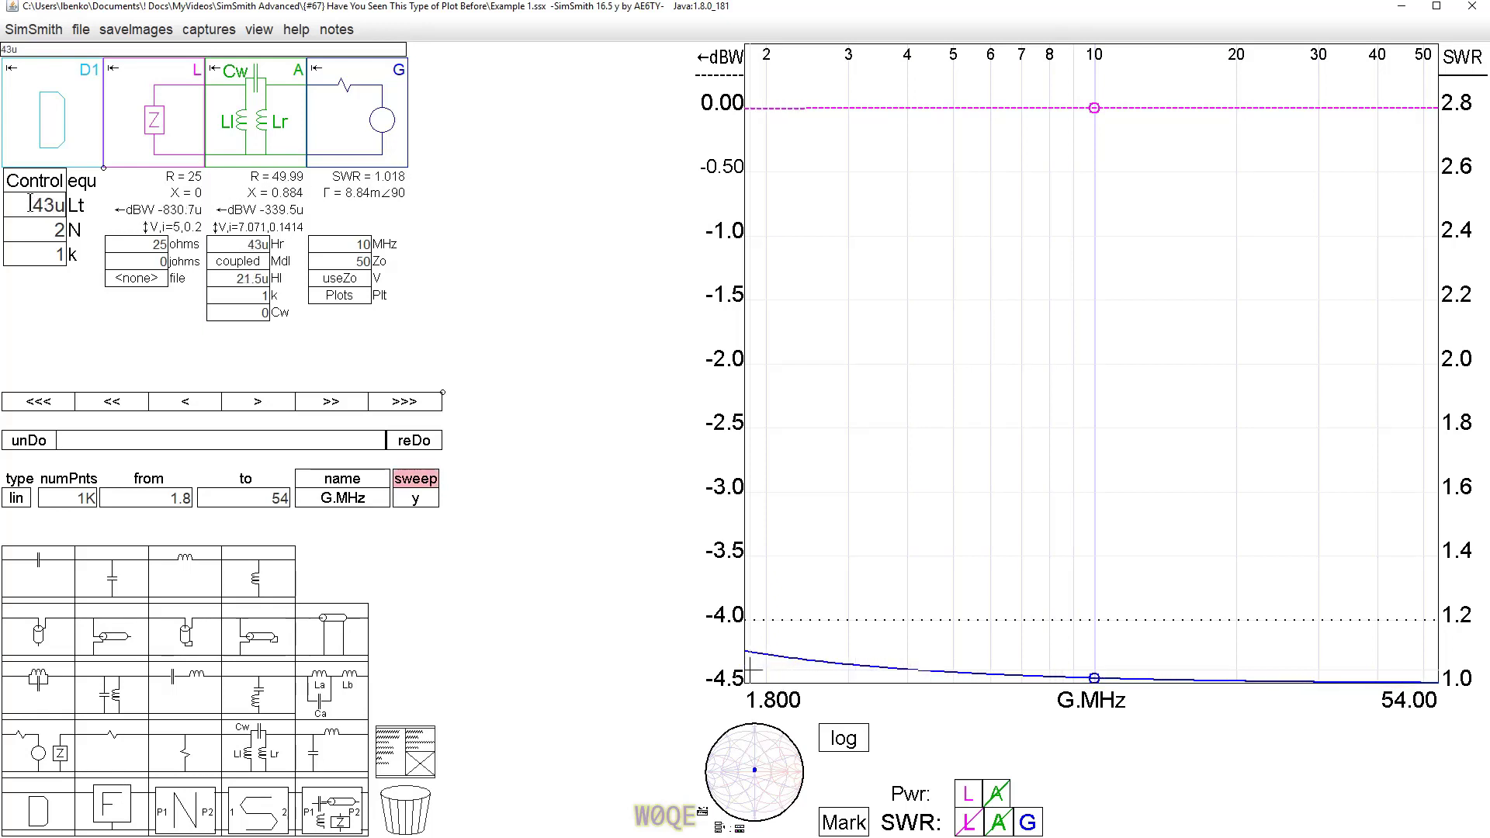
scroll(29, 205, down, 17)
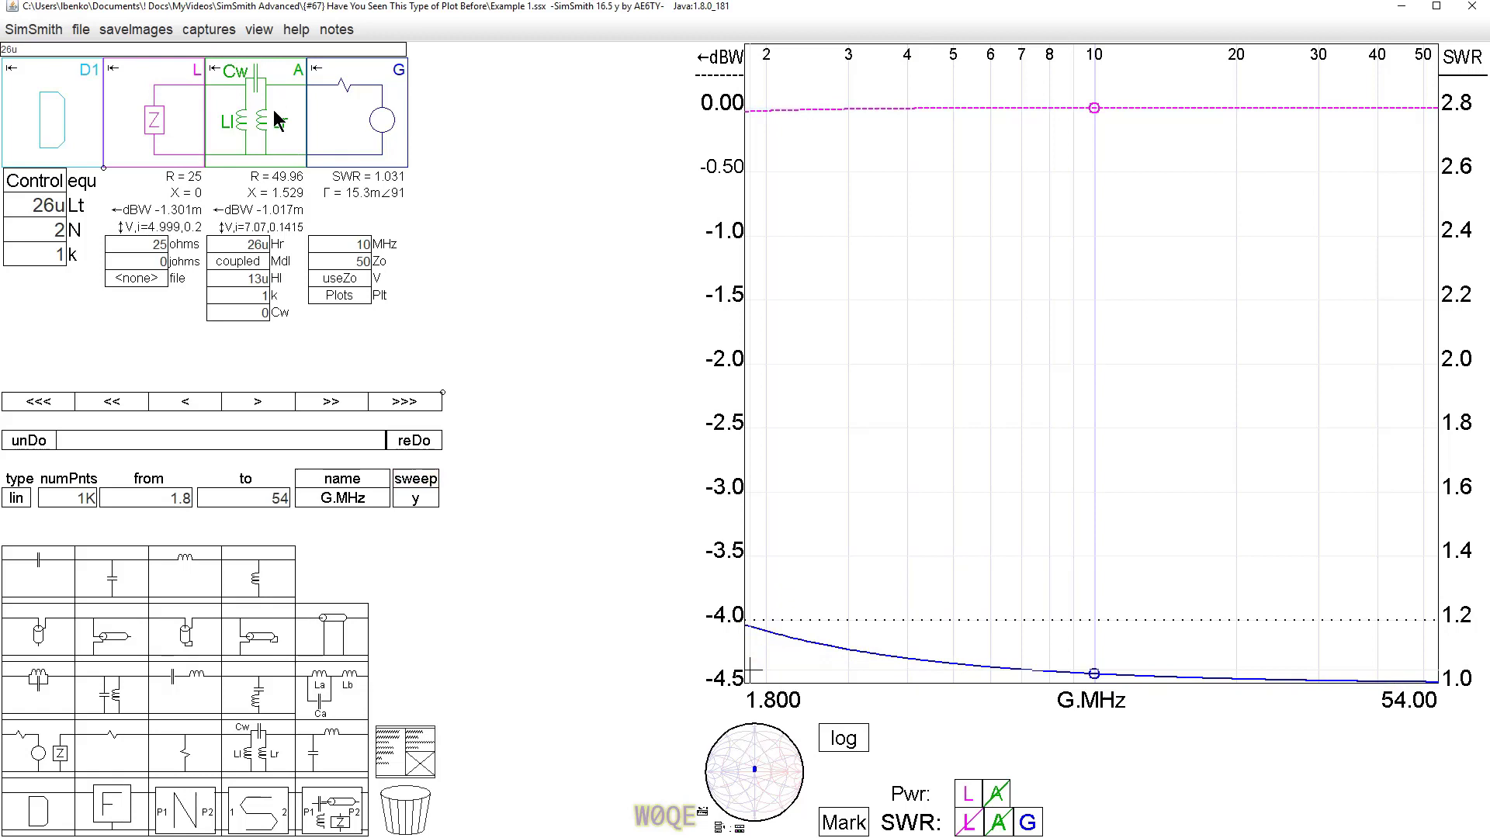
scroll(21, 206, down, 8)
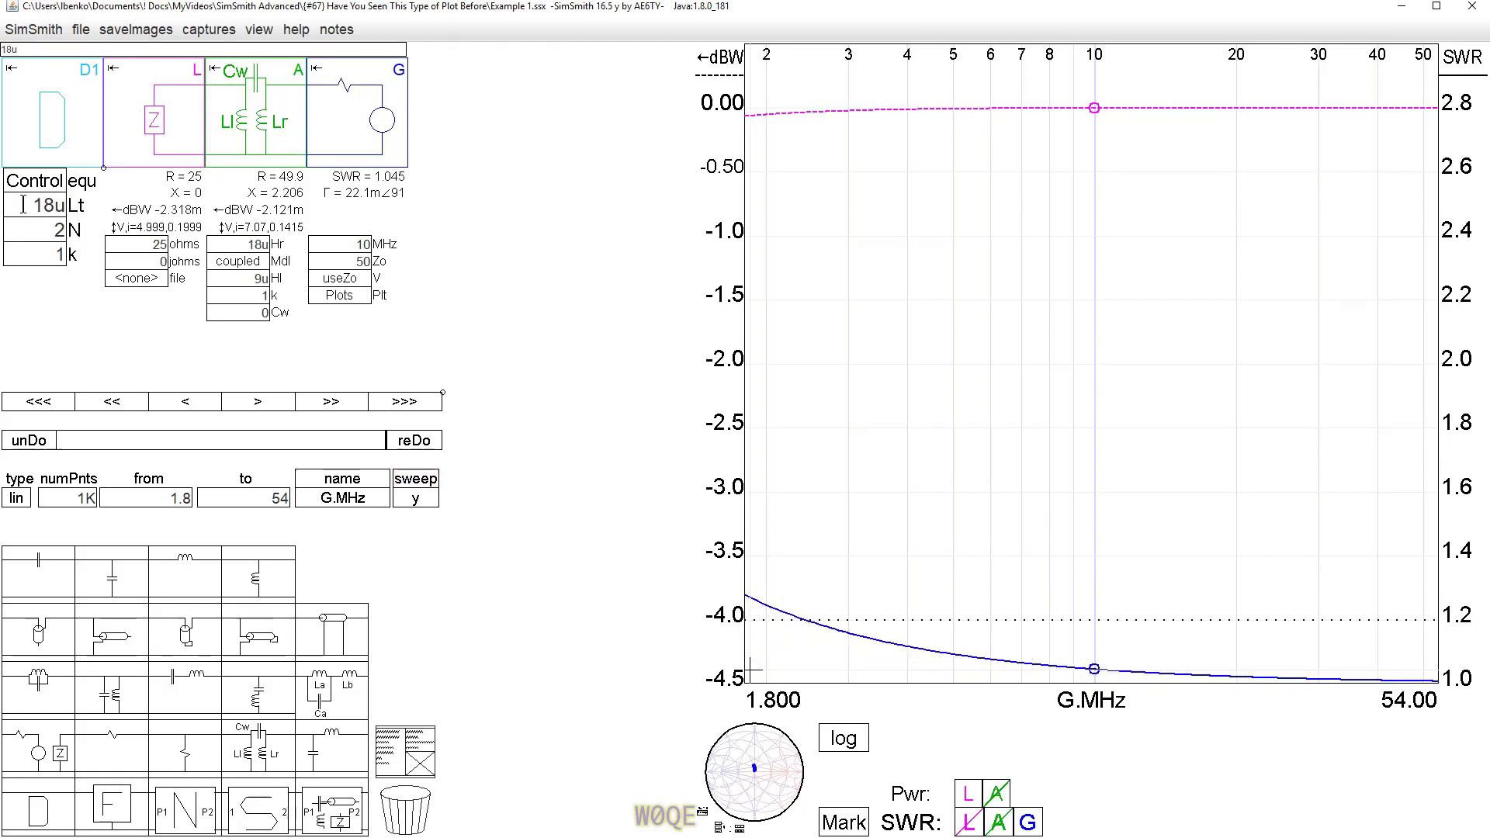
scroll(27, 204, down, 4)
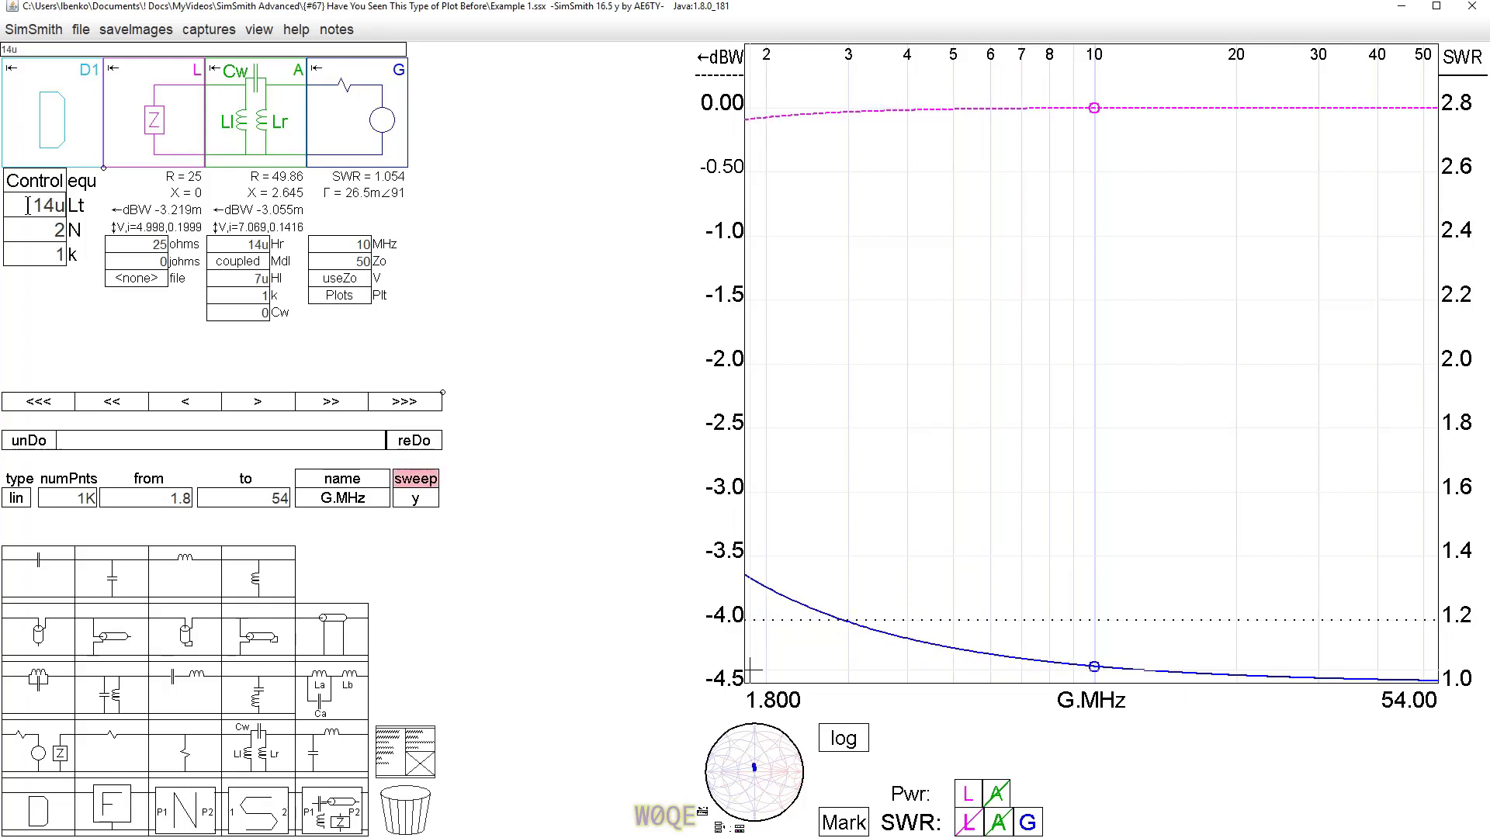
scroll(27, 204, up, 6)
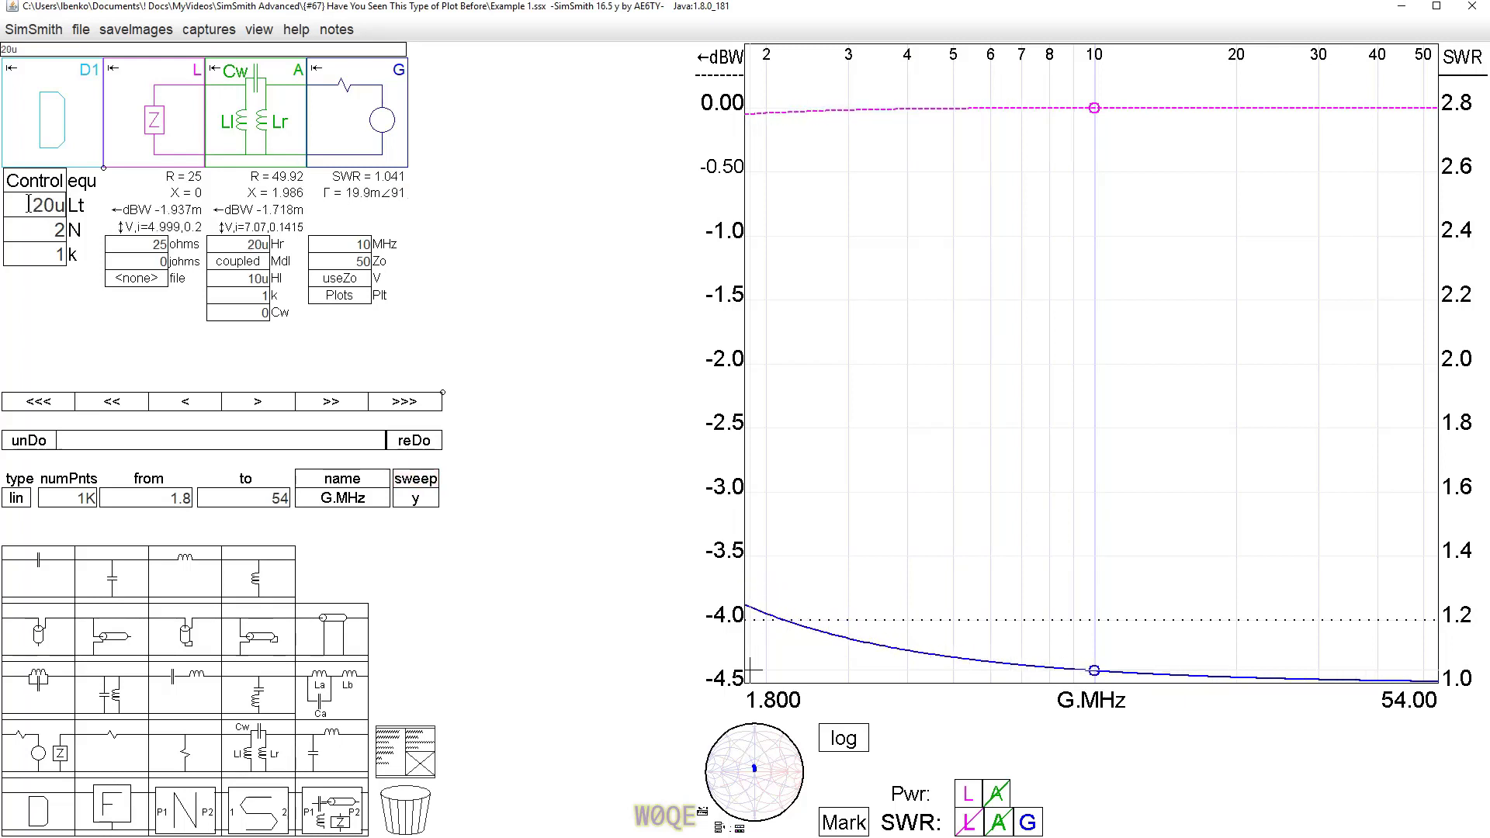
scroll(27, 205, down, 5)
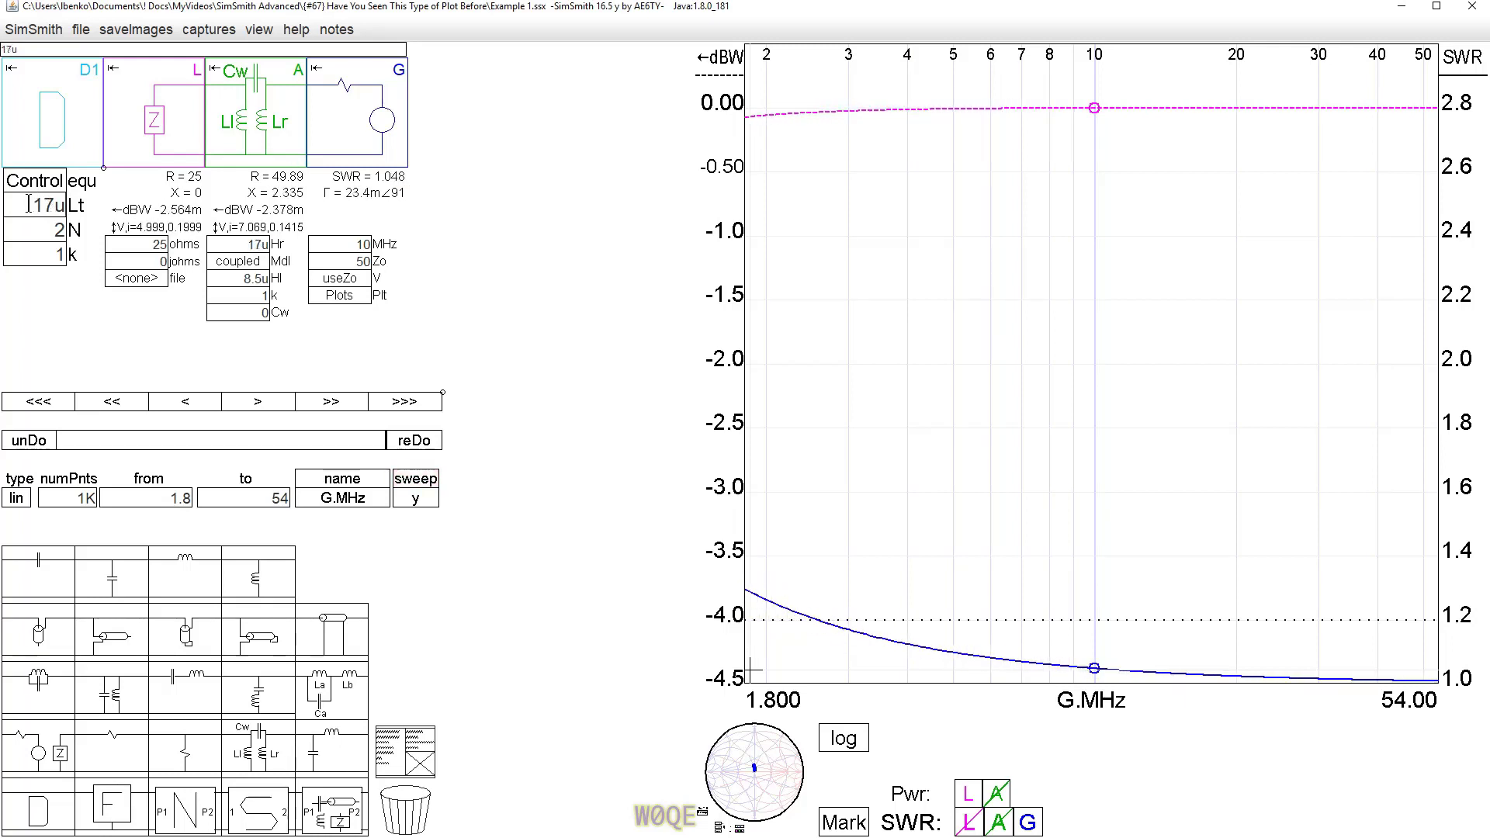
scroll(27, 204, down, 4)
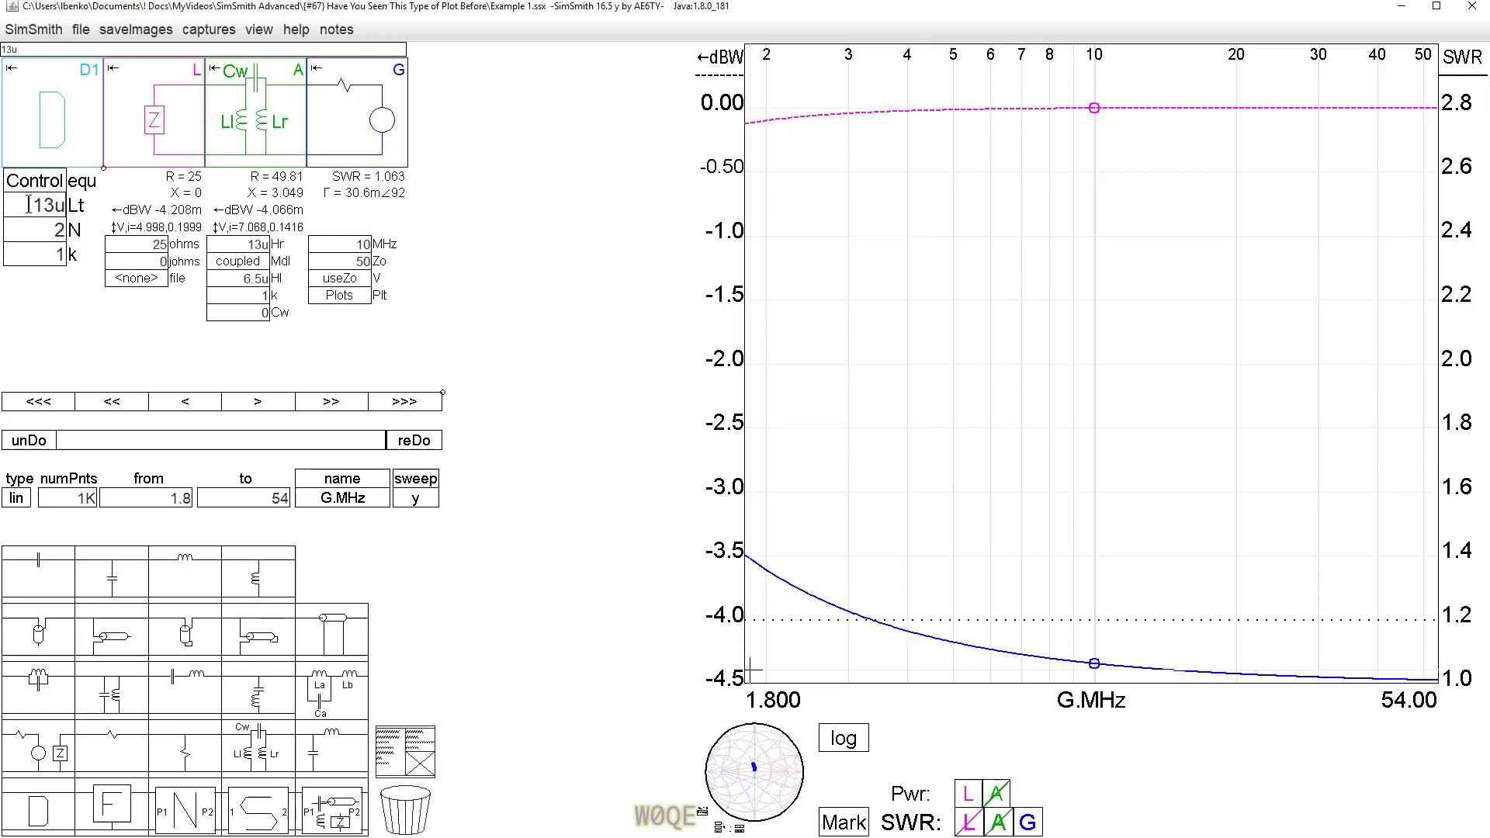
scroll(27, 204, down, 1)
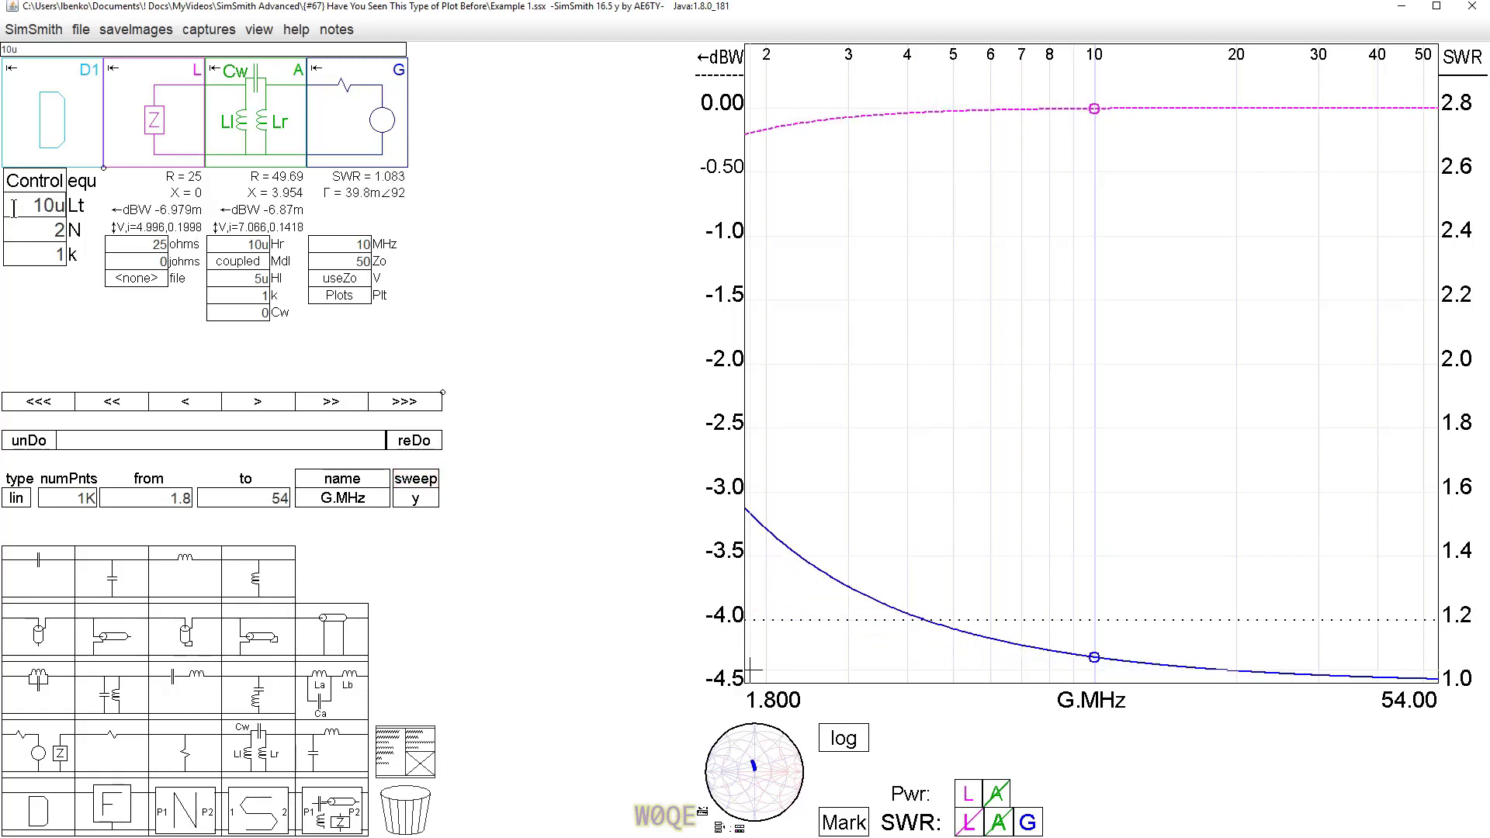
click(747, 516)
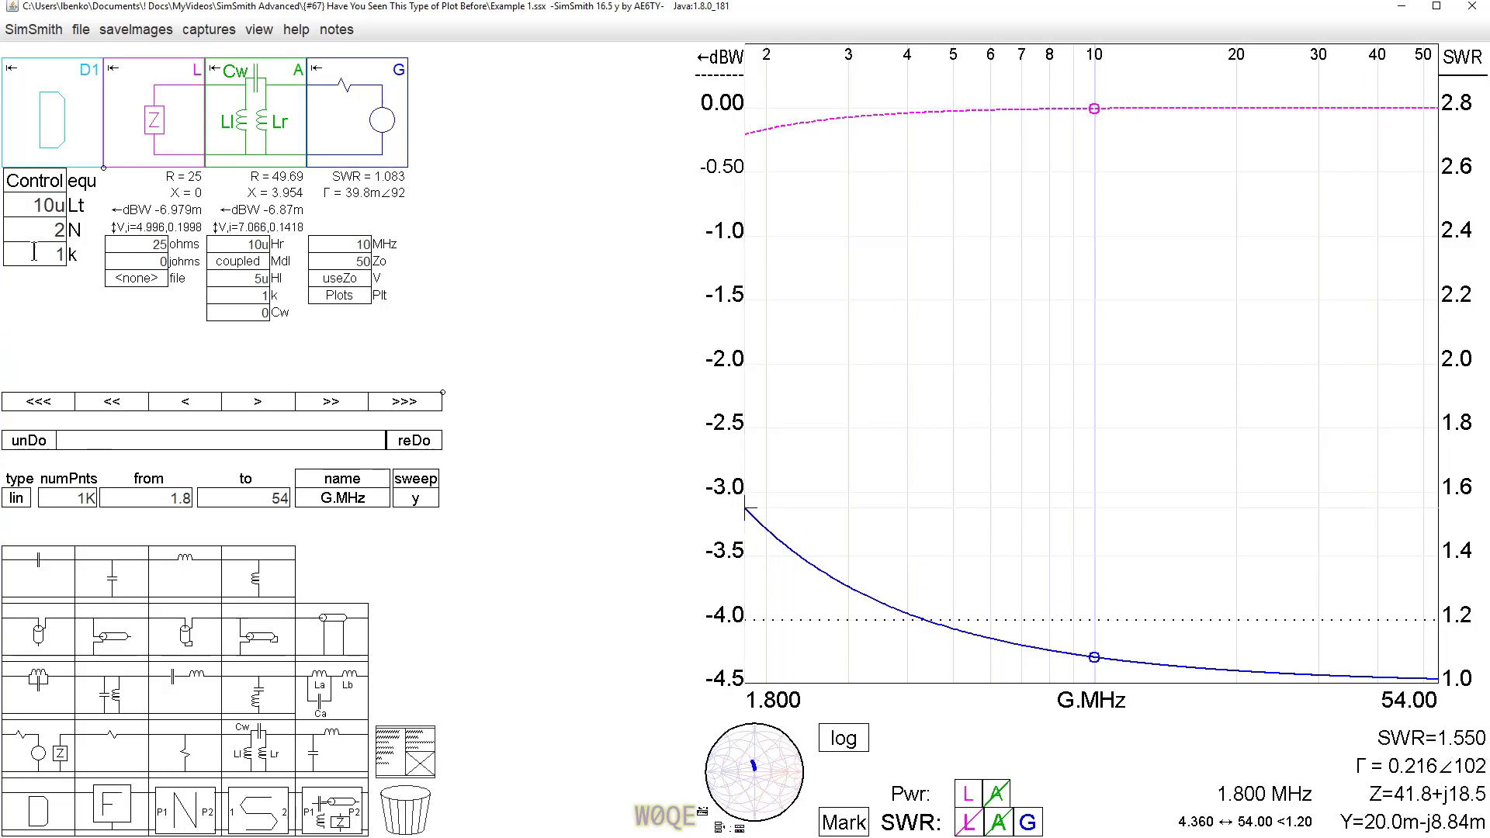
Back on the Smith chart, lower coupling factor k from 1 through 0.999 to 0.995
click(759, 785)
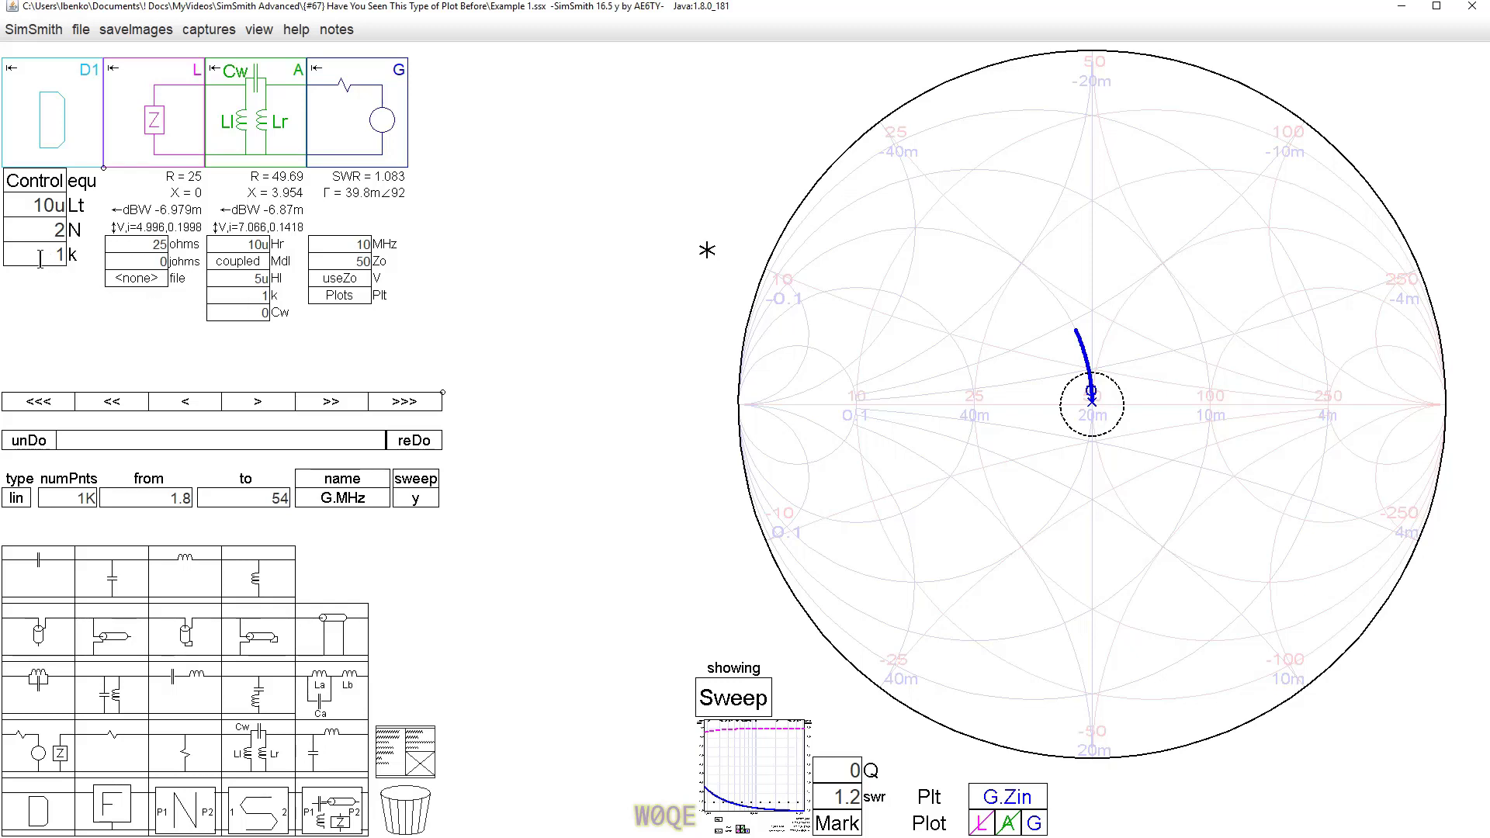
double_click(65, 260)
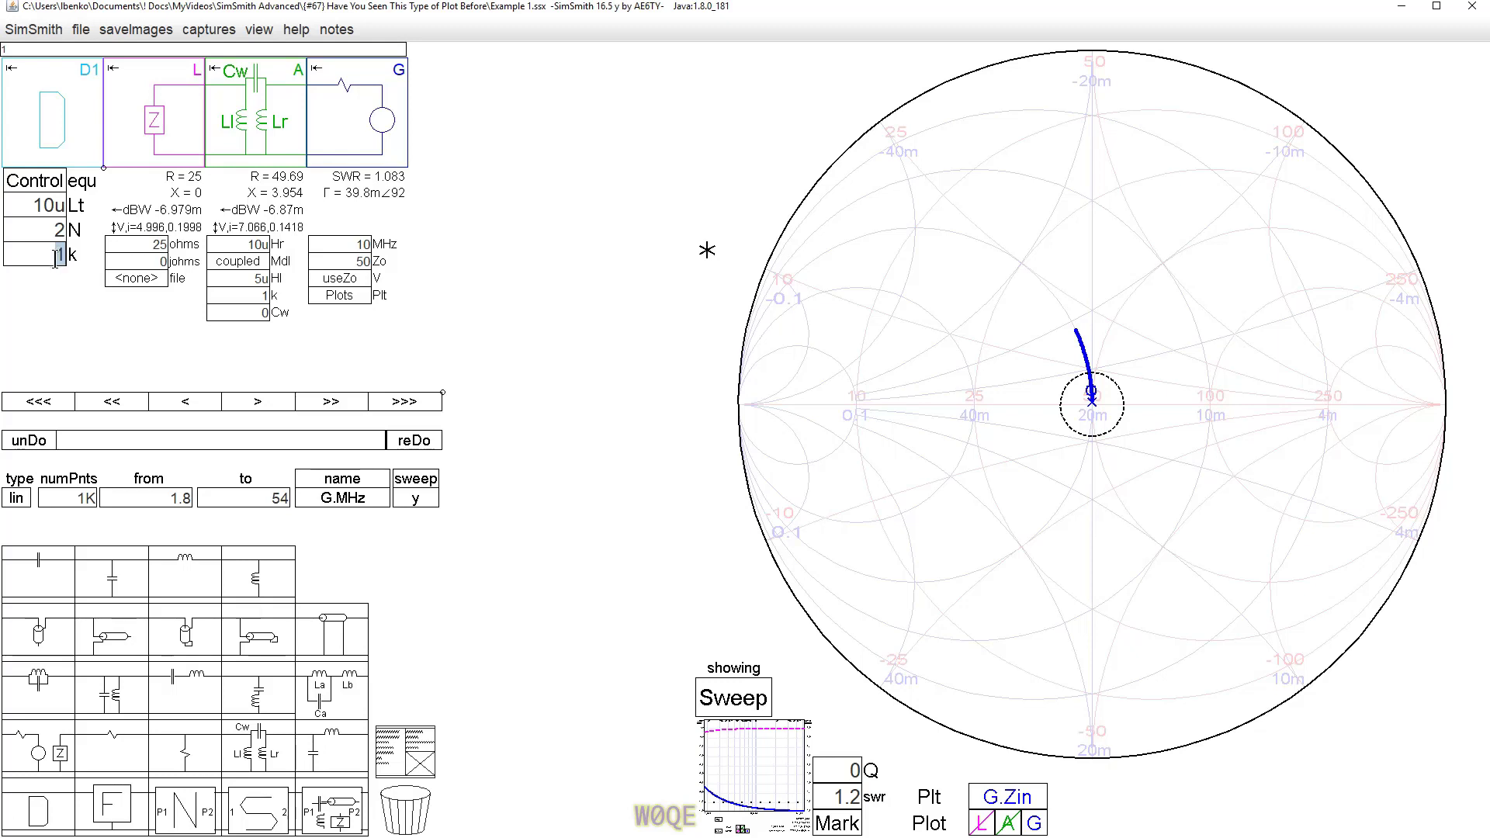
key(BackSpace)
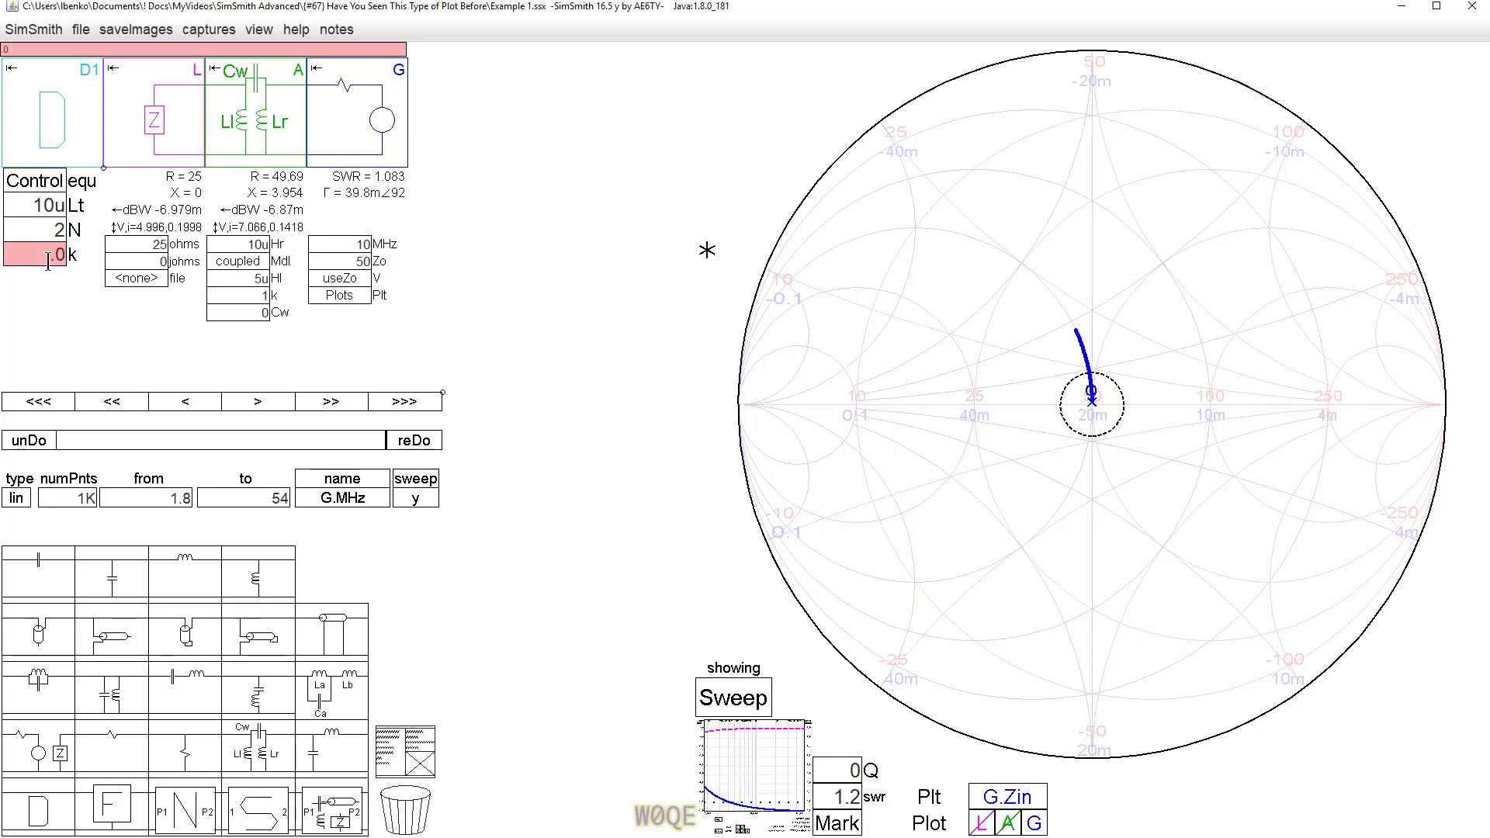
text(.999)
key(Return)
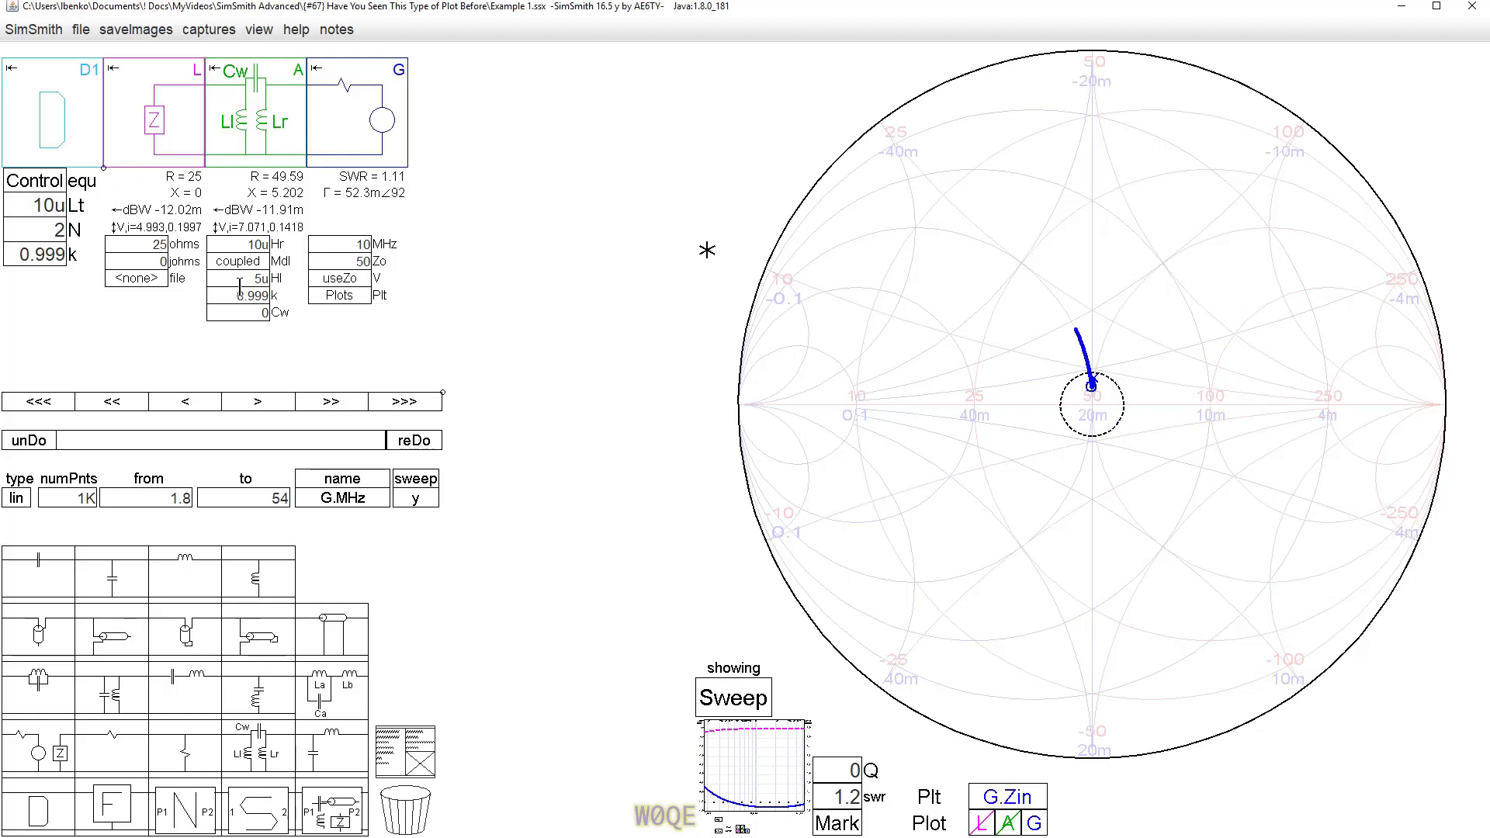
click(52, 251)
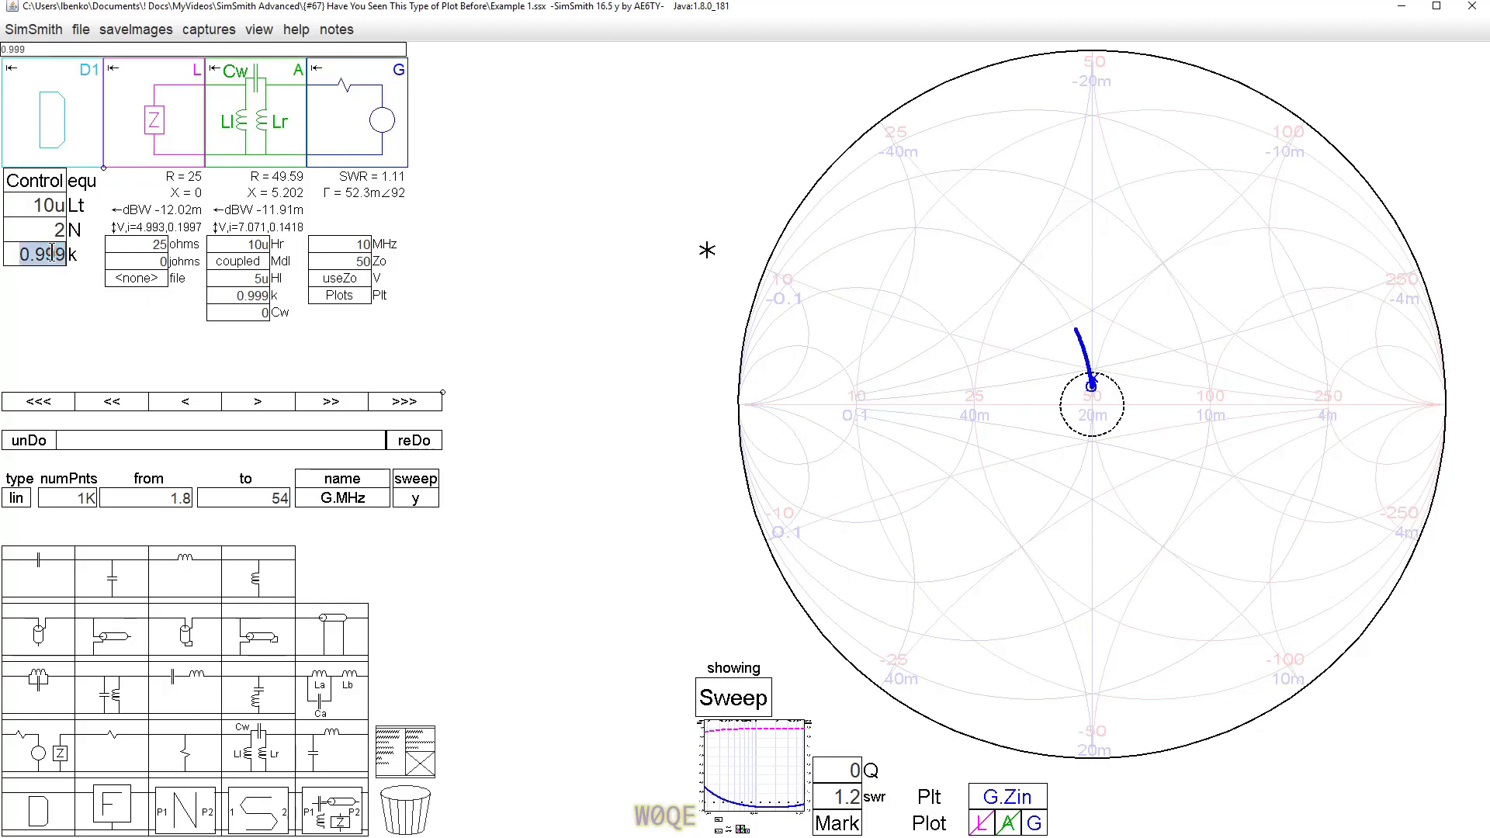
scroll(51, 253, down, 2)
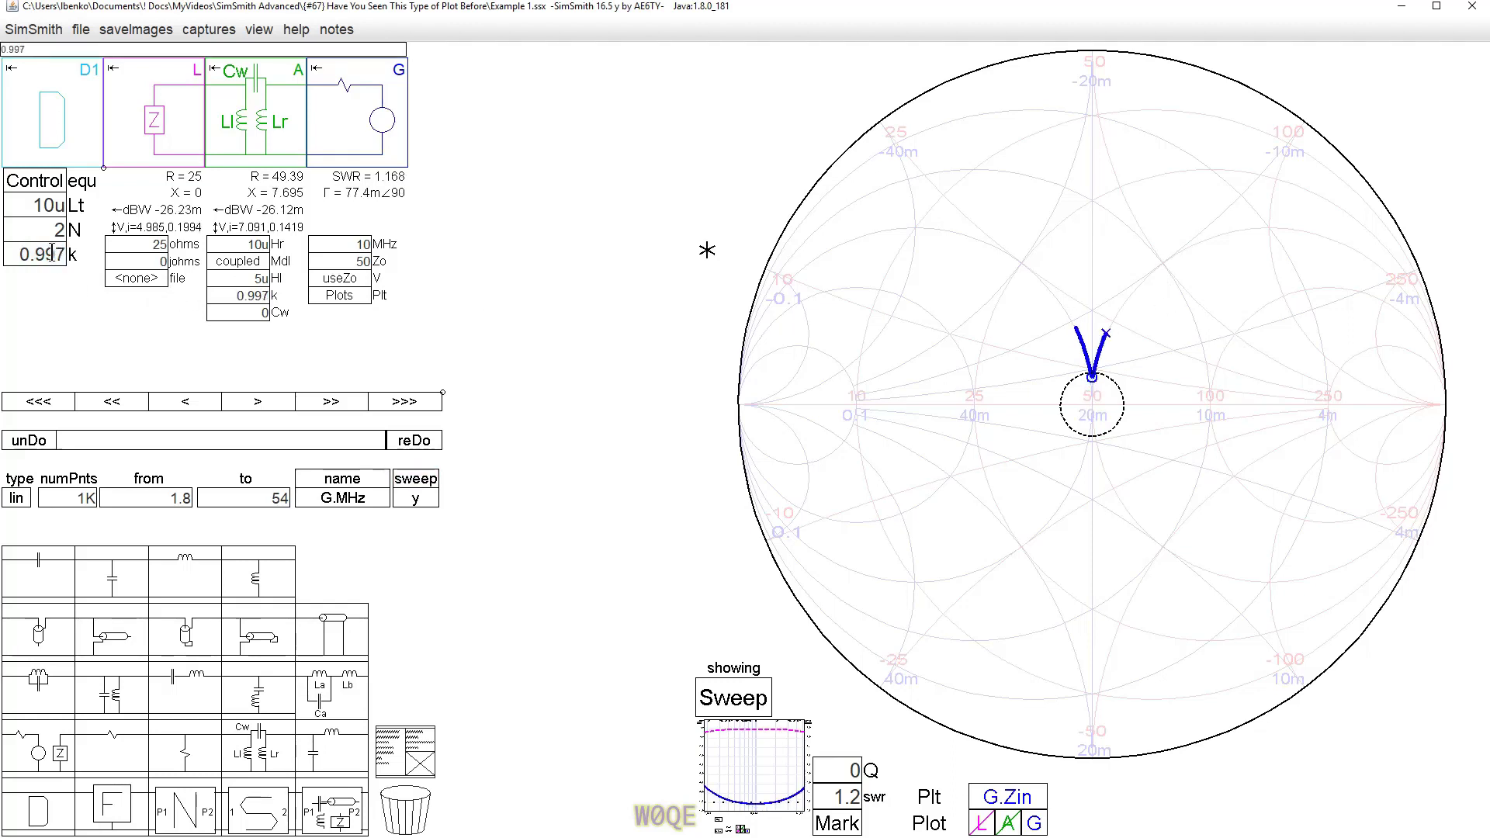
scroll(51, 252, down, 1)
scroll(52, 252, down, 1)
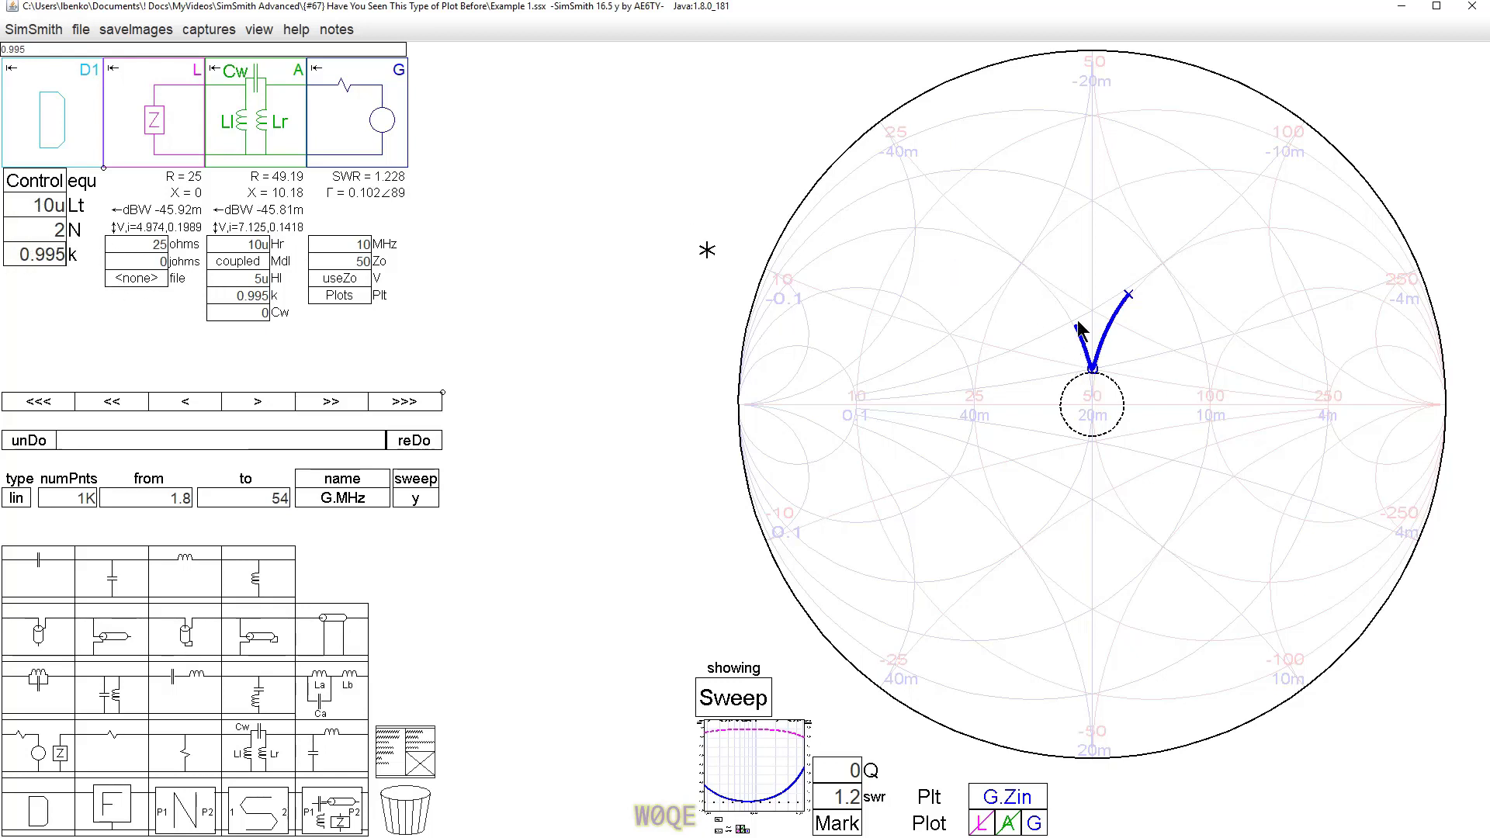
Cut Lt from 10u to 9u, then adjust it to settle on 8u
click(28, 205)
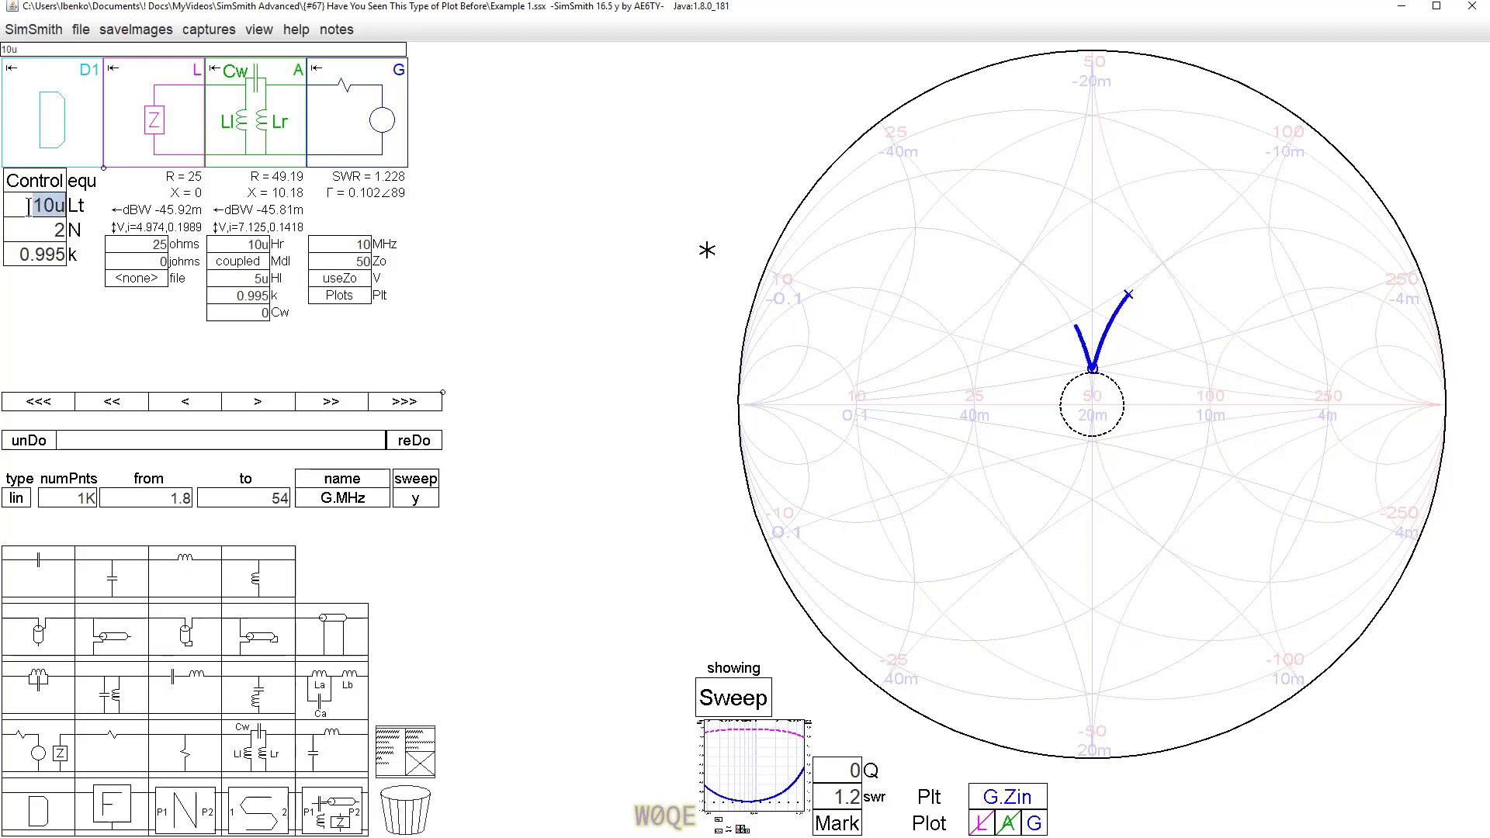
text(9u)
key(Return)
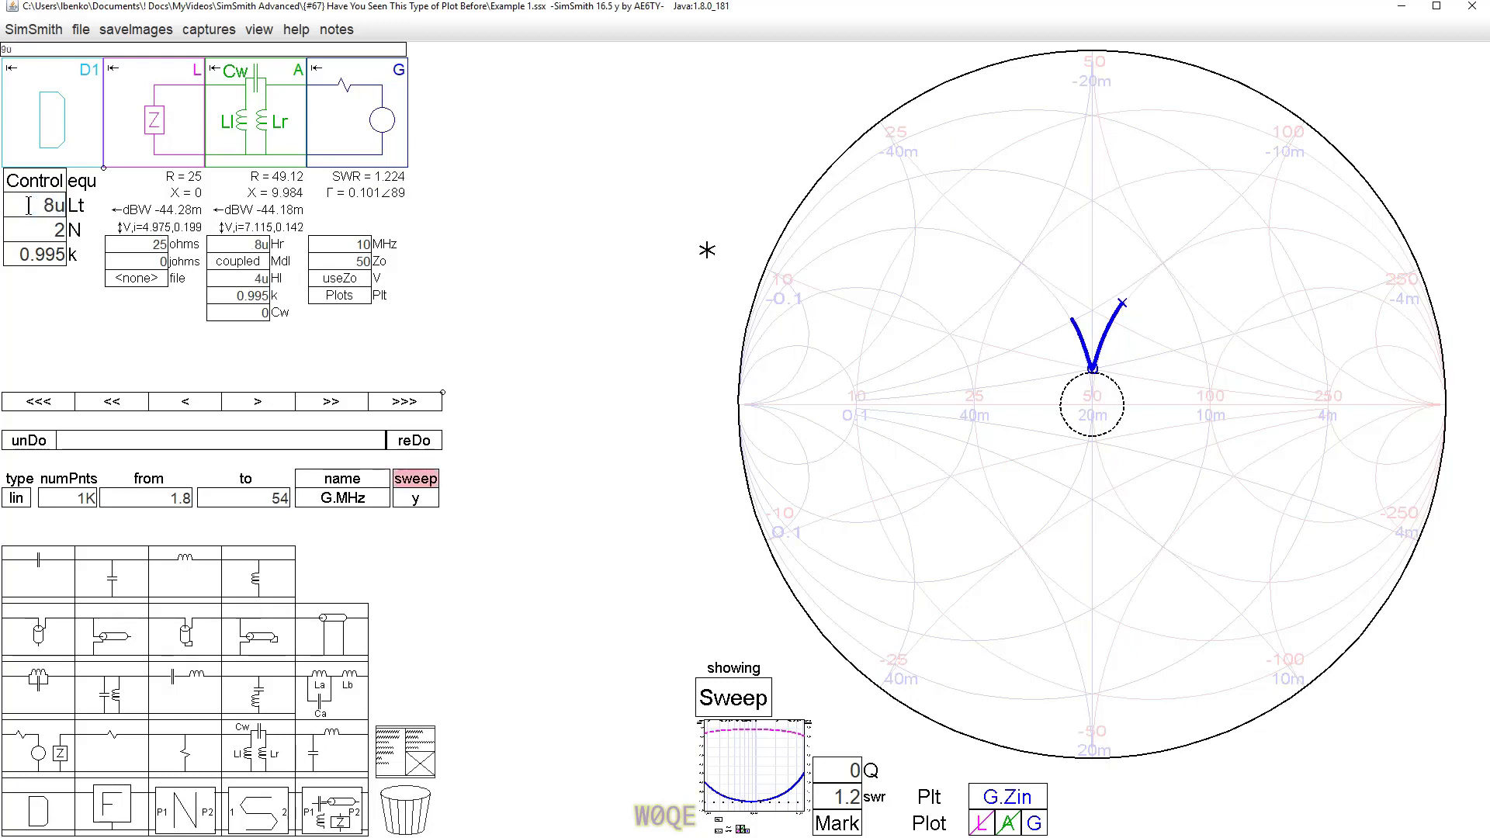
scroll(28, 205, down, 2)
scroll(29, 205, down, 1)
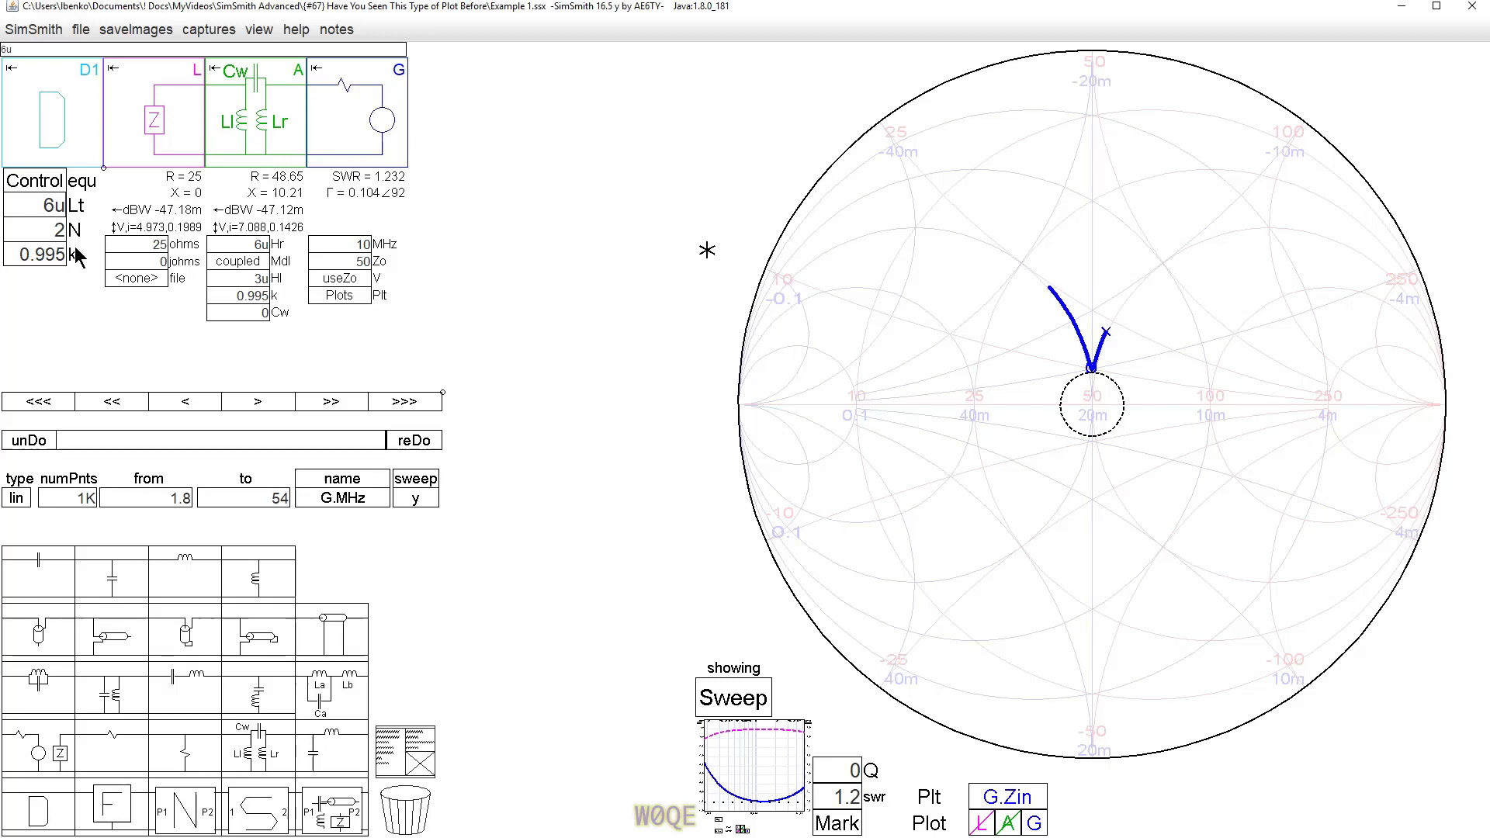
scroll(37, 206, up, 4)
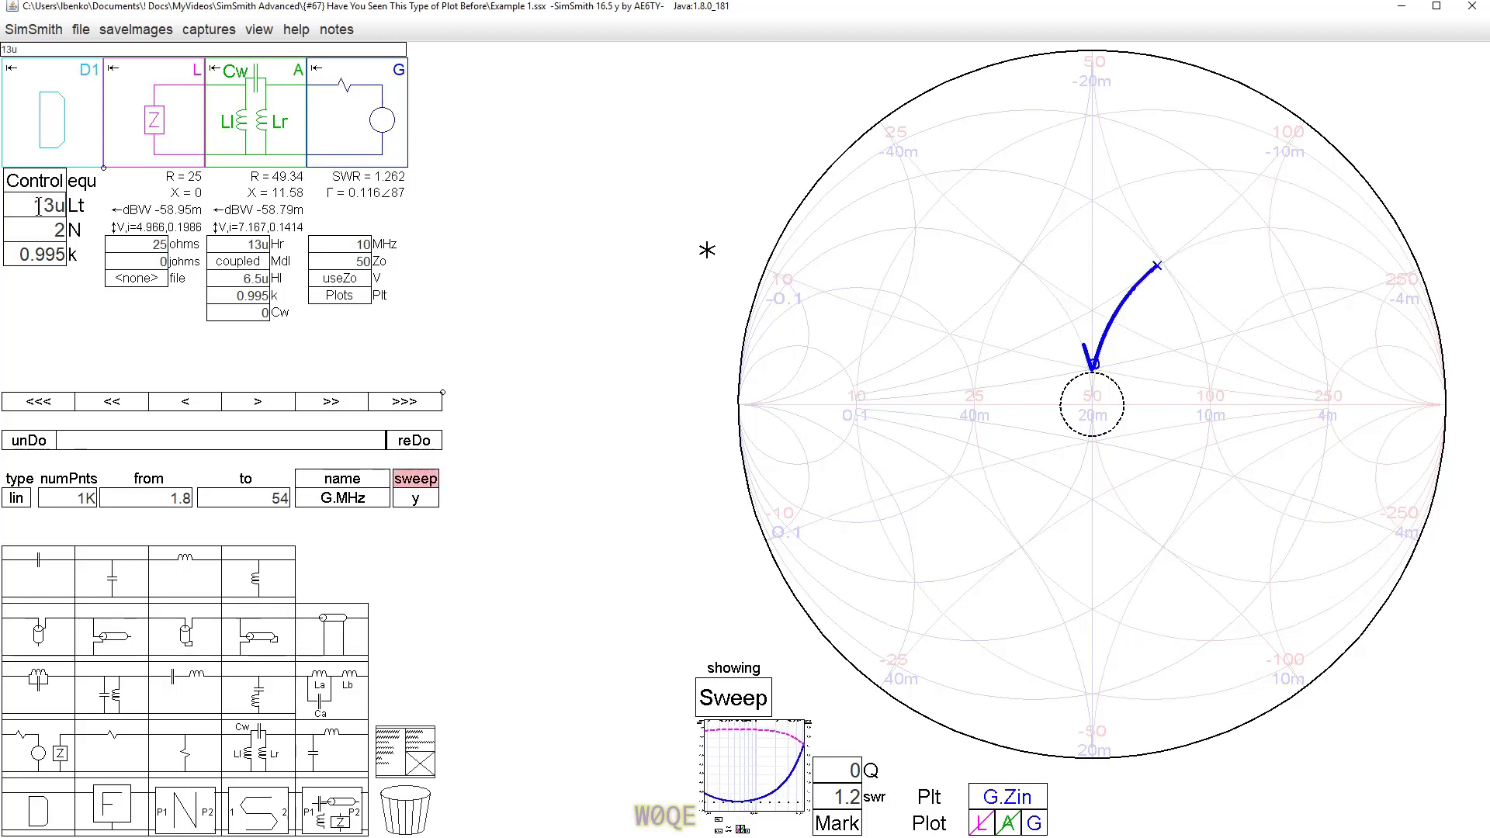
scroll(39, 212, down, 2)
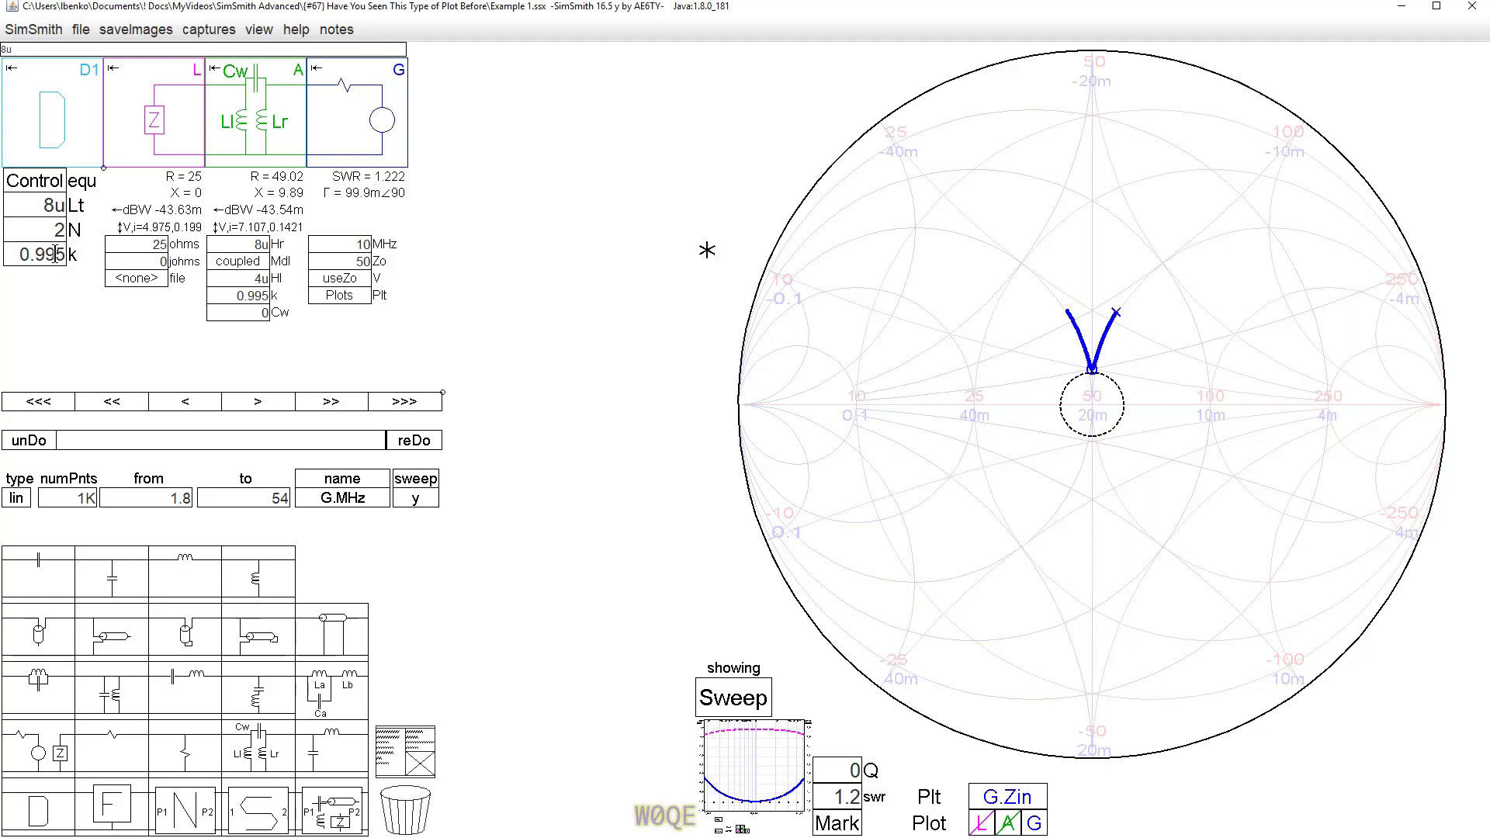
Trim the coupling factor k to 0.99
click(56, 254)
key(BackSpace)
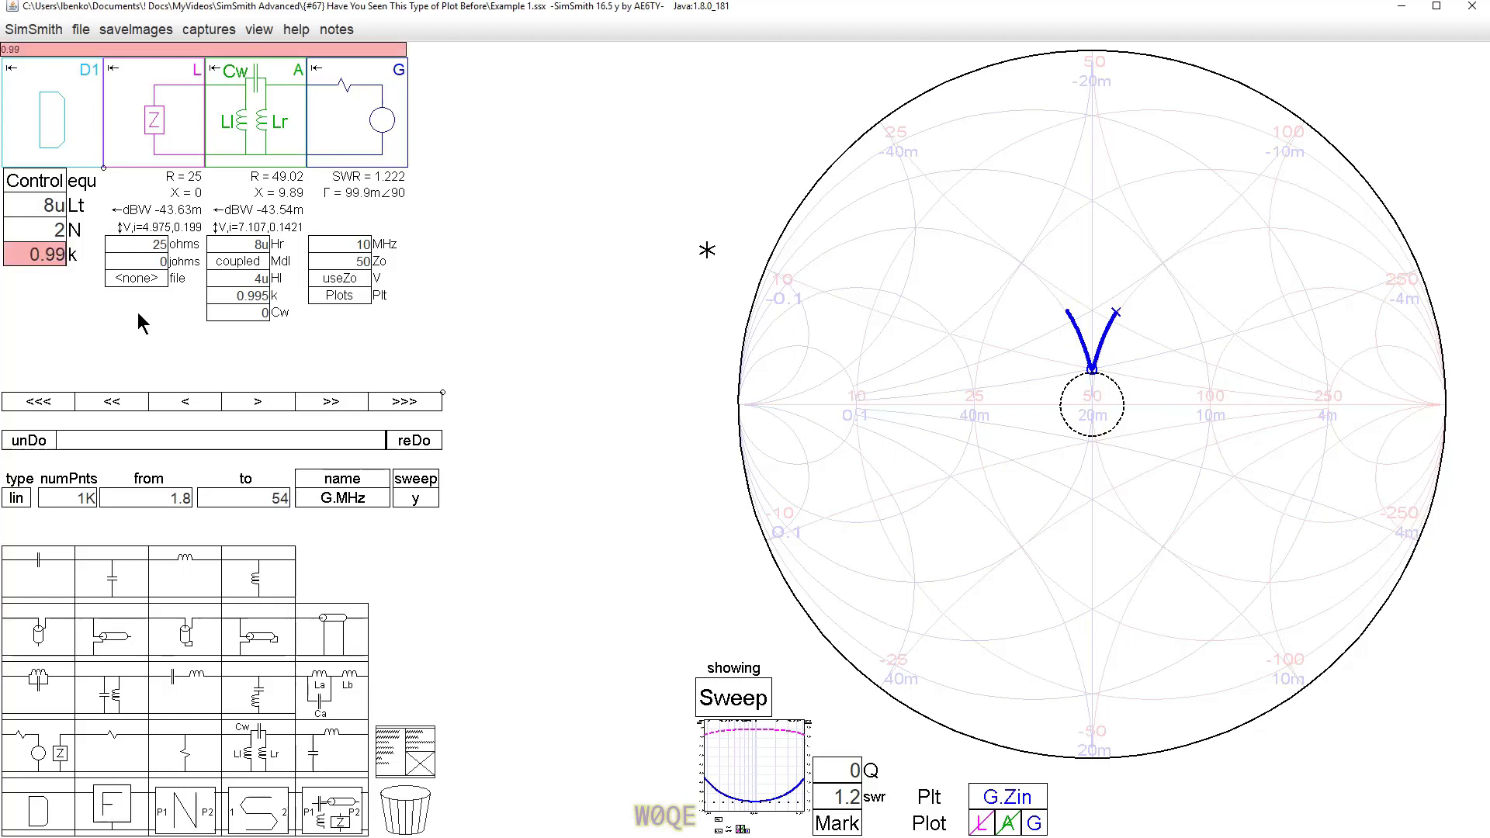
key(Return)
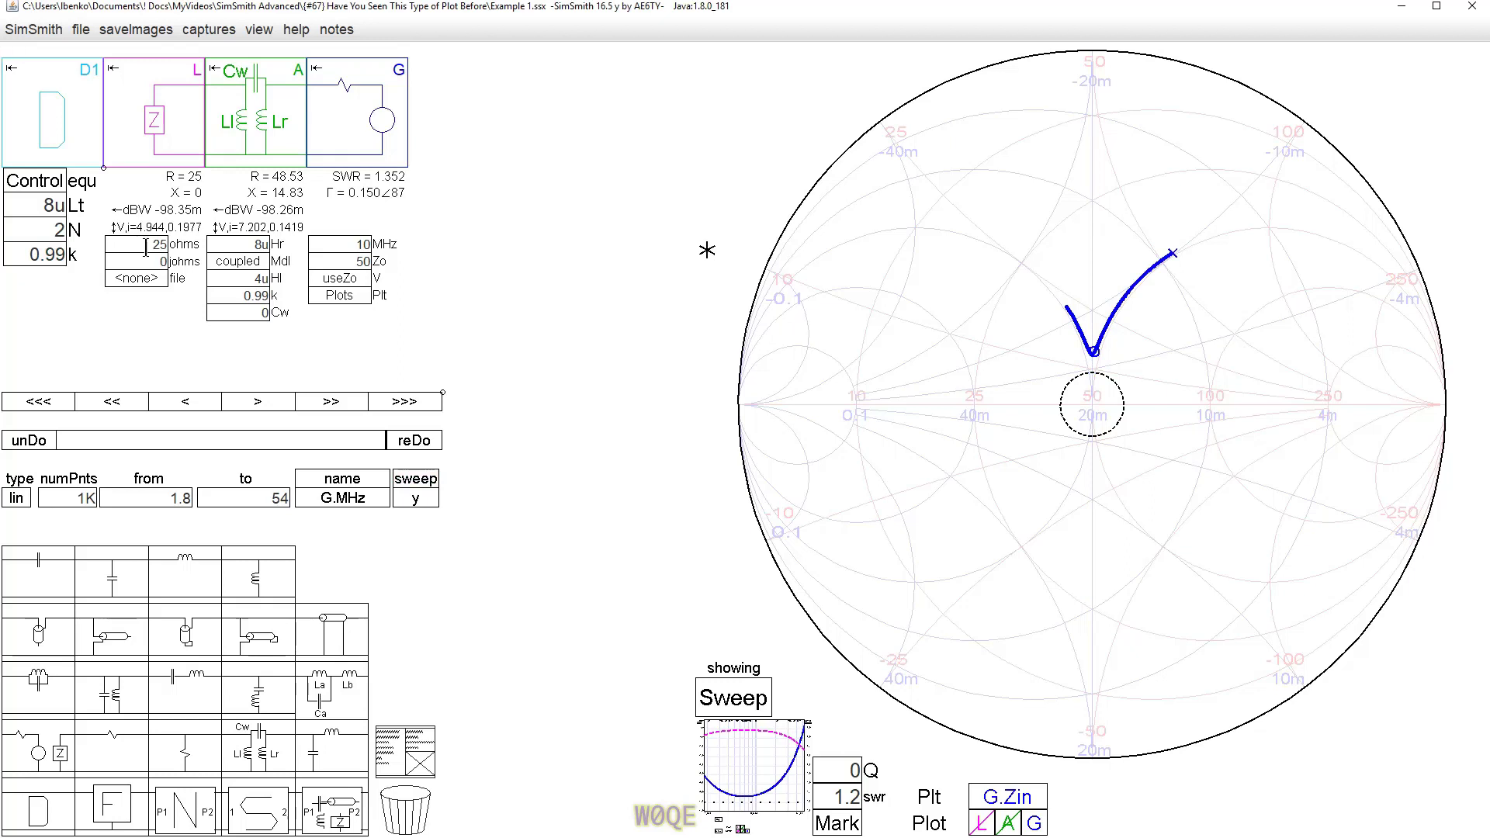
Adjust total inductance Lt through several values, ending at 6u
click(27, 206)
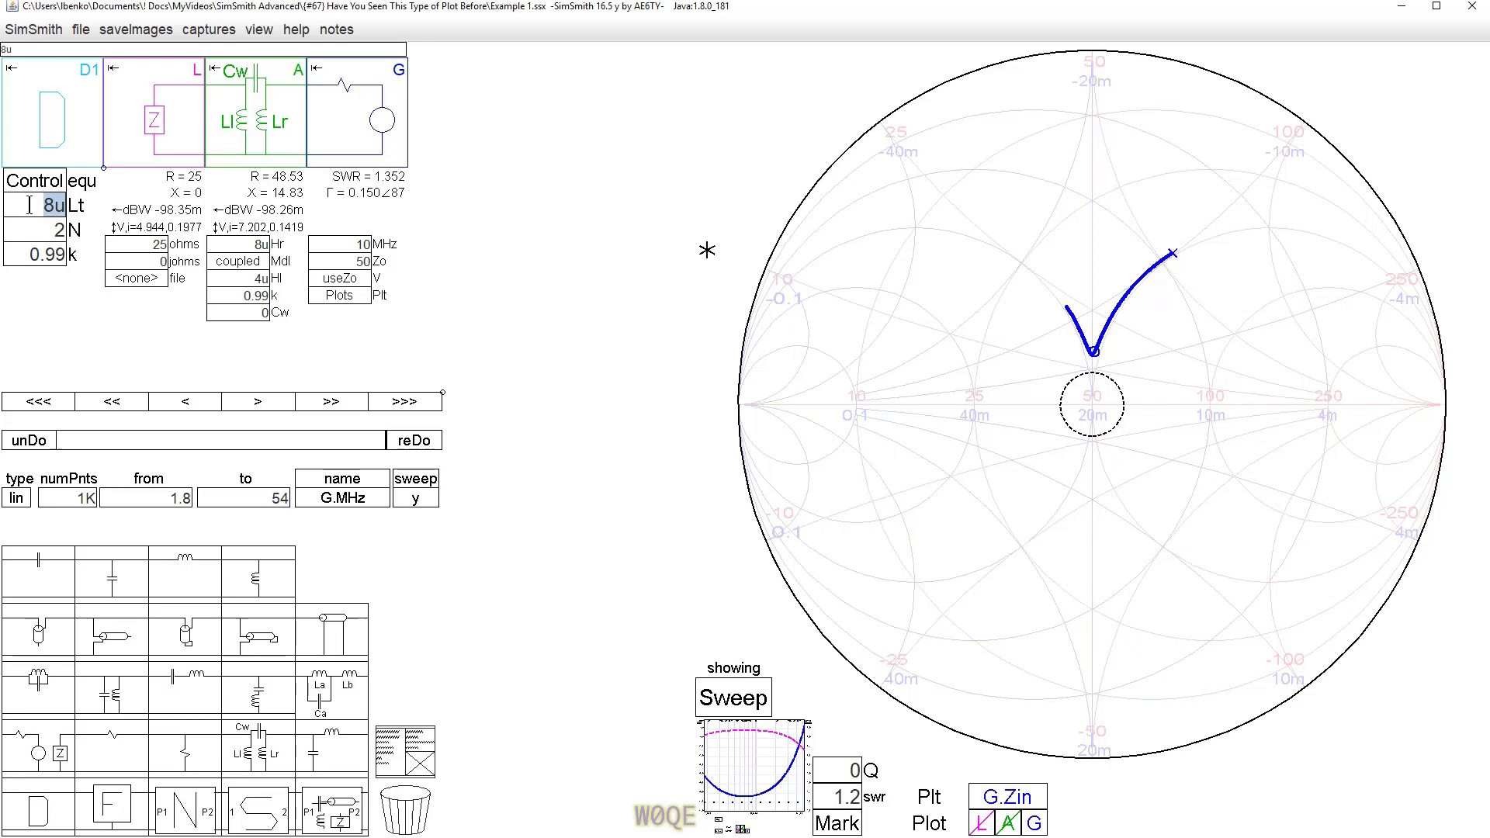
scroll(28, 205, down, 2)
scroll(29, 206, down, 3)
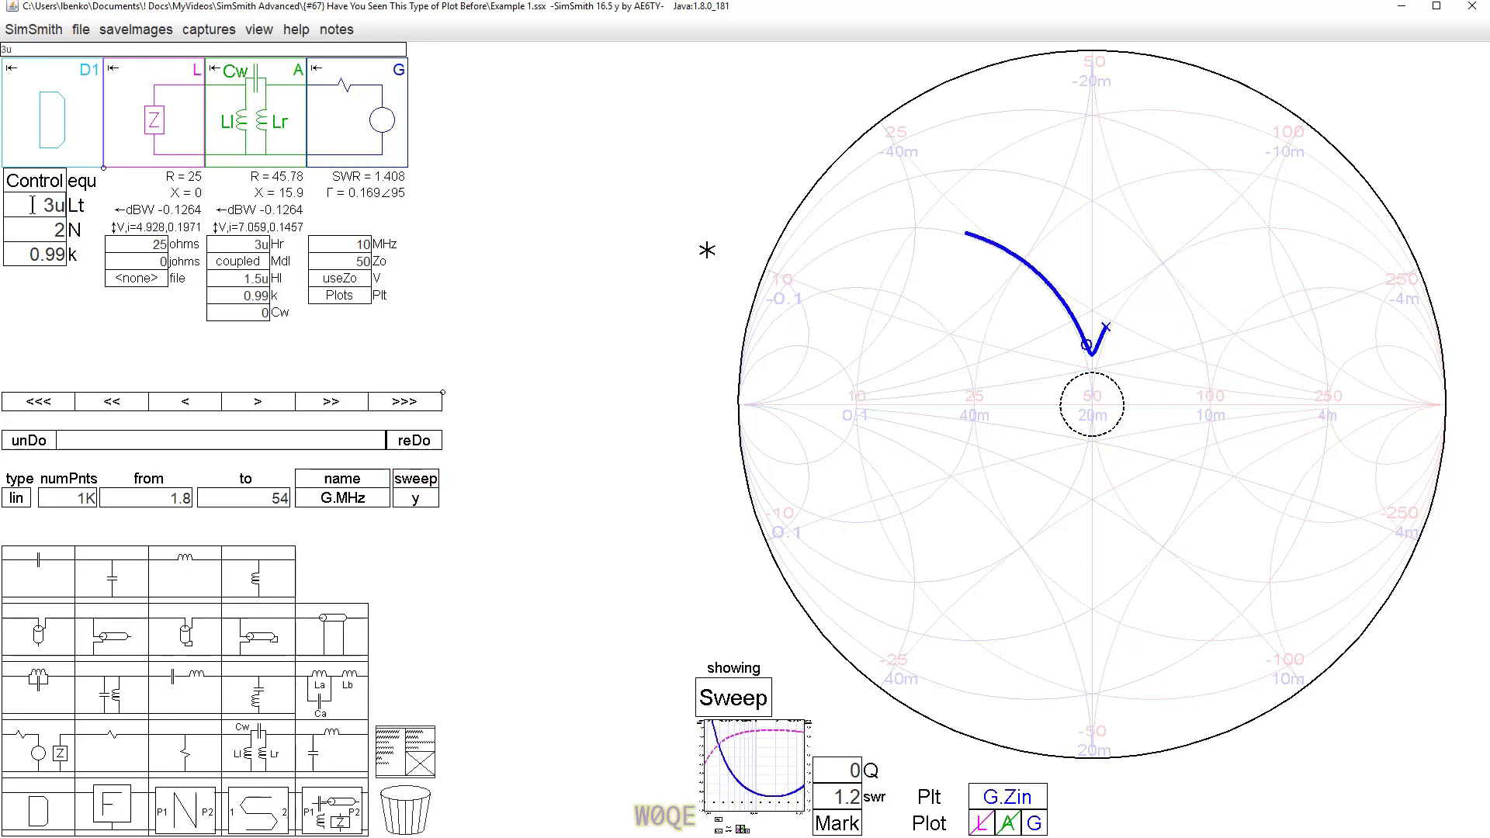
scroll(32, 206, up, 2)
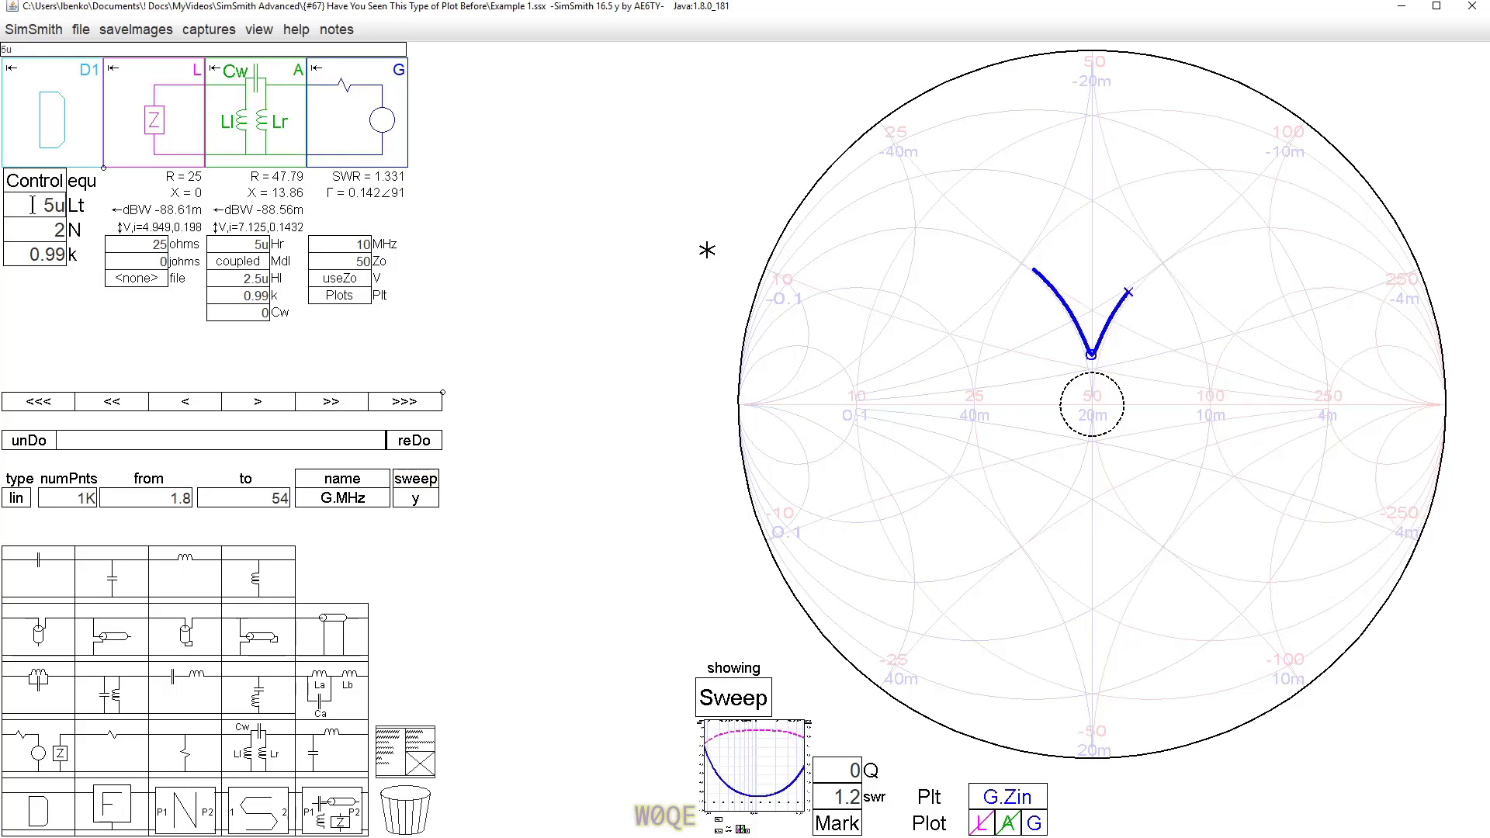
scroll(32, 205, down, 2)
scroll(32, 205, up, 2)
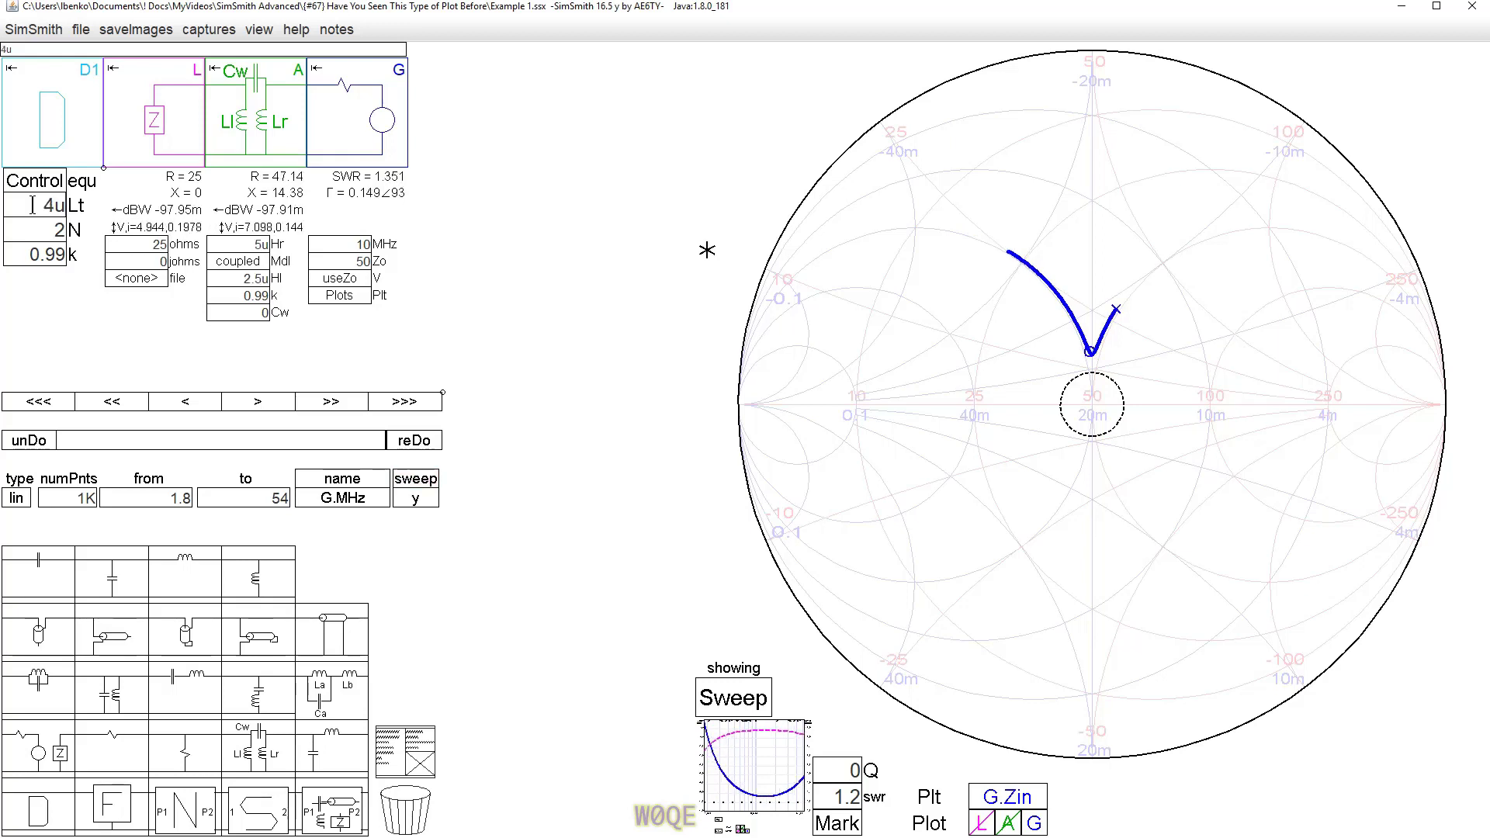
scroll(32, 206, up, 1)
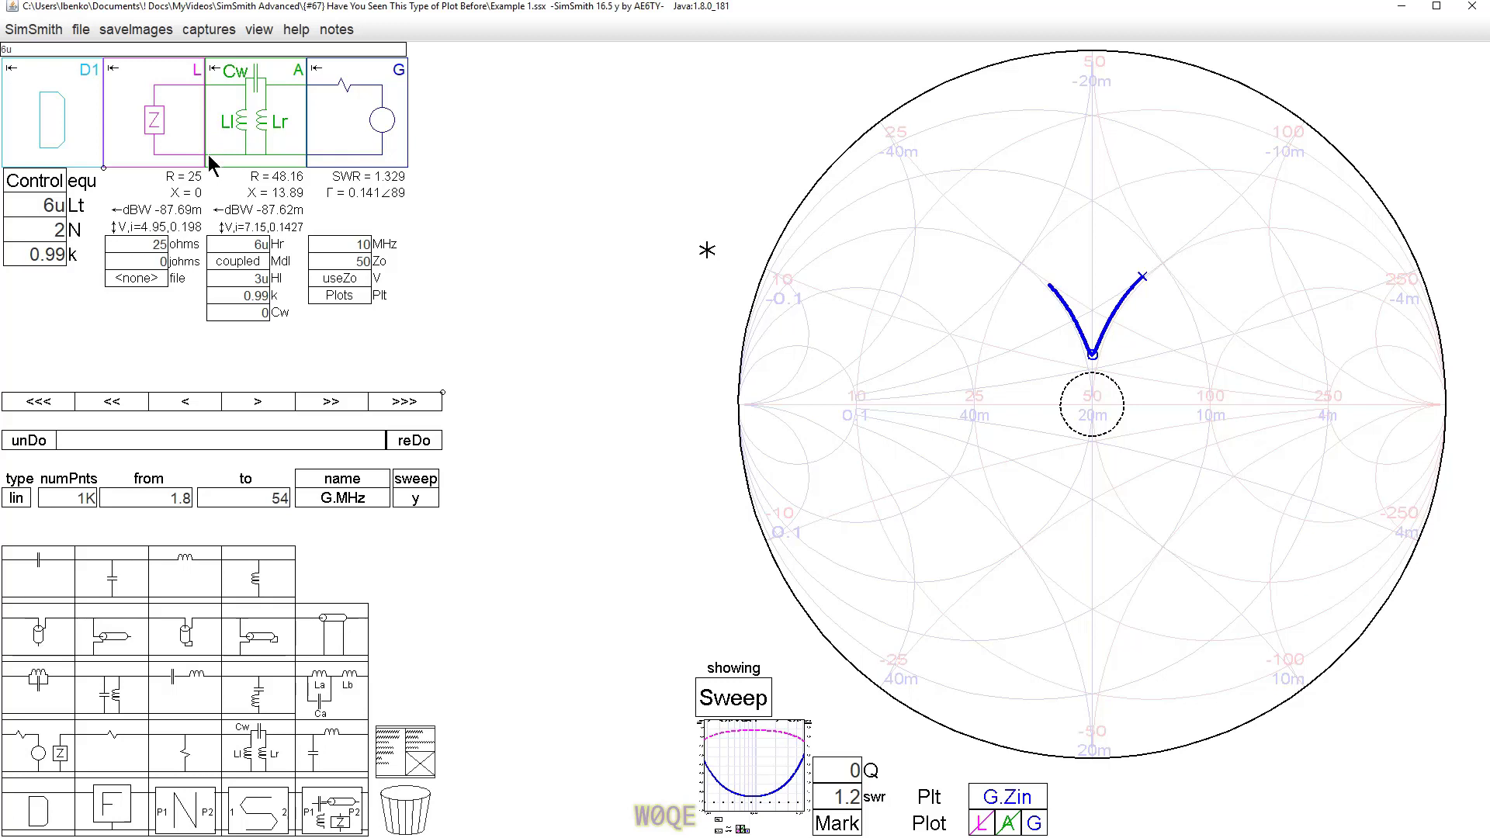
Set Cw to 5p, compare against about 9.4p, and settle back on 5p
click(262, 312)
text(5)
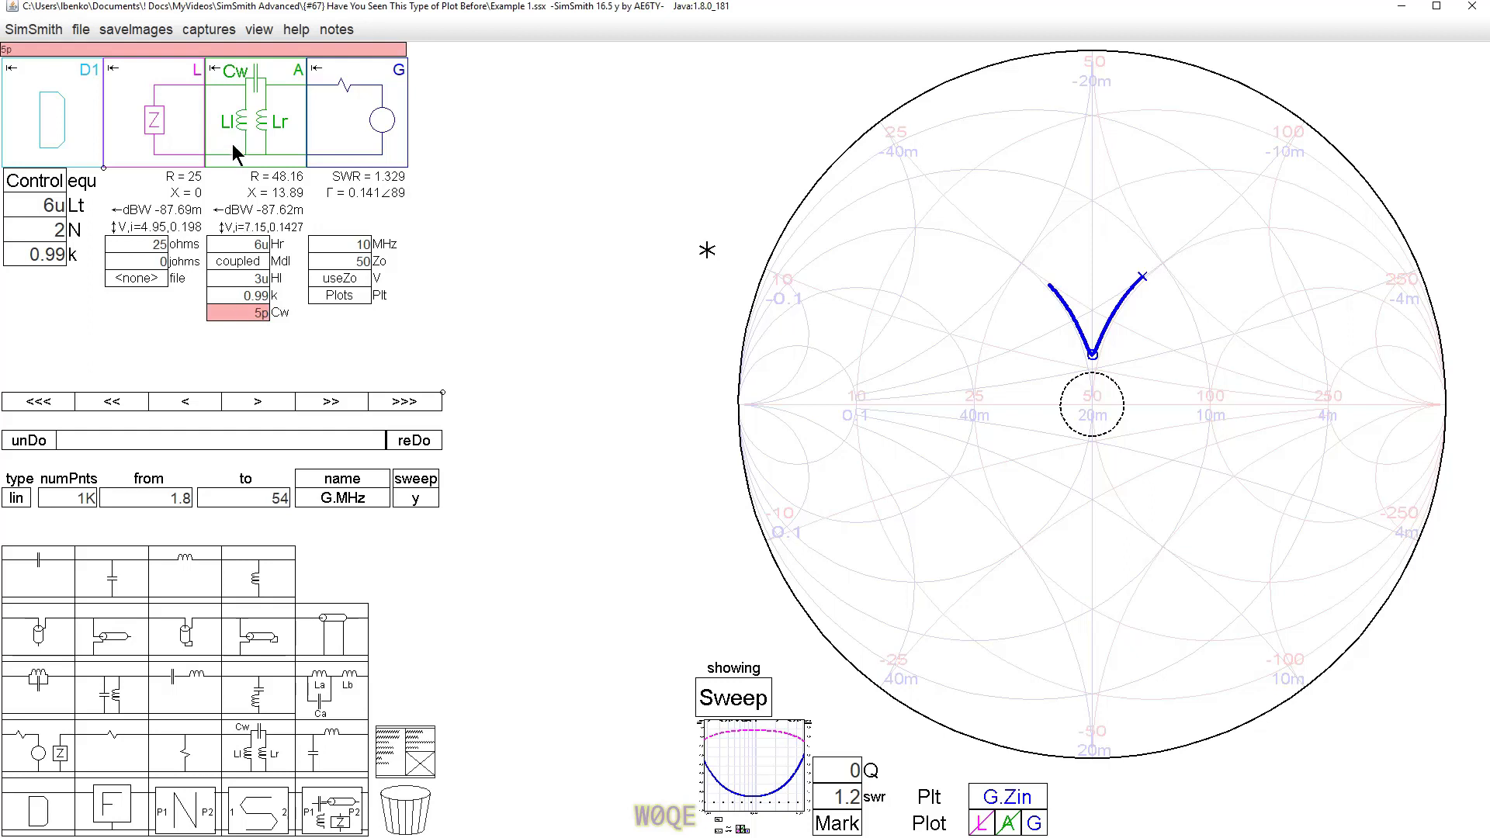
text(p)
key(Return)
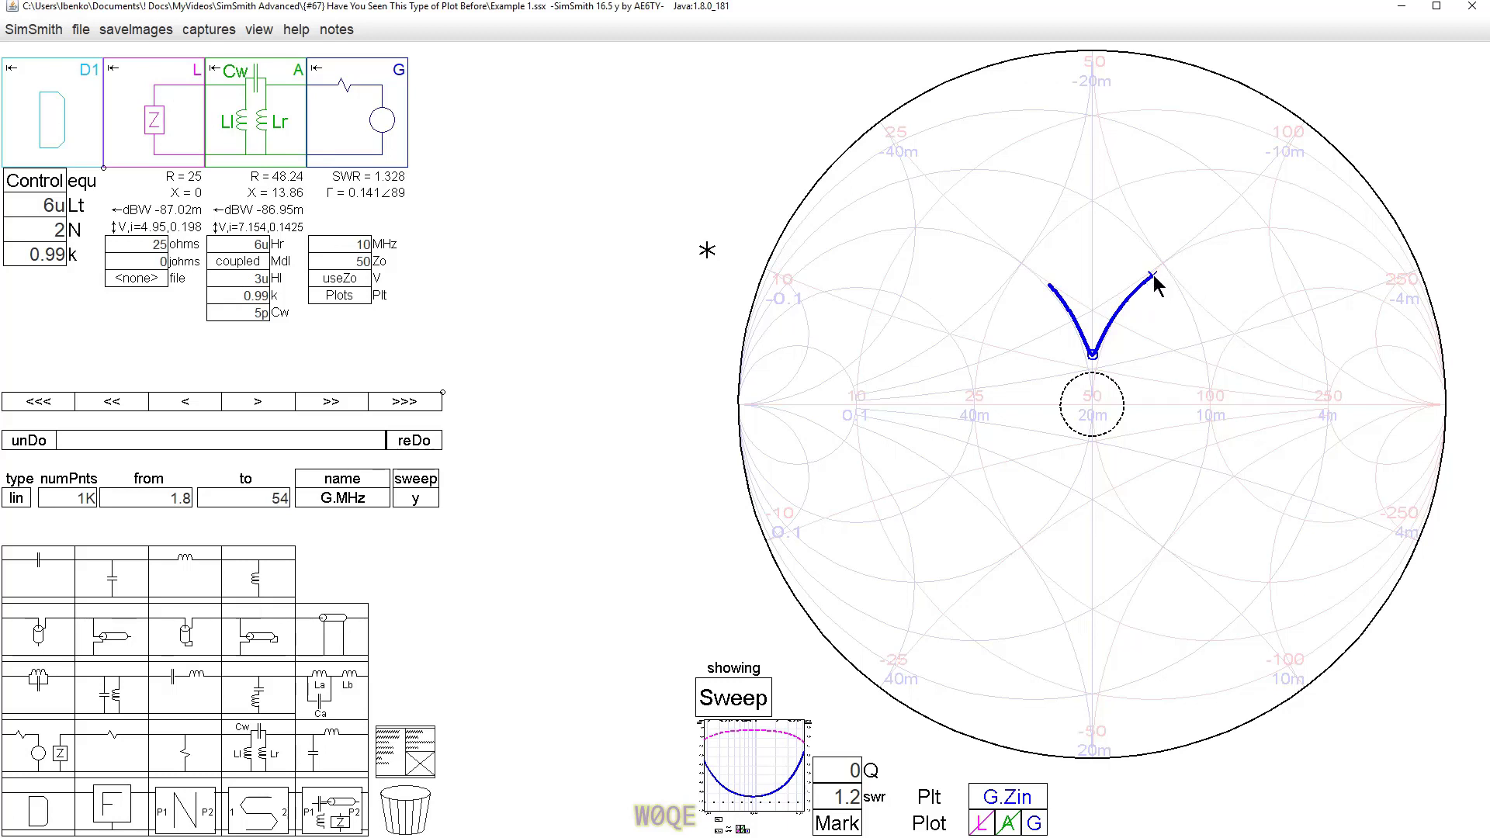
click(250, 312)
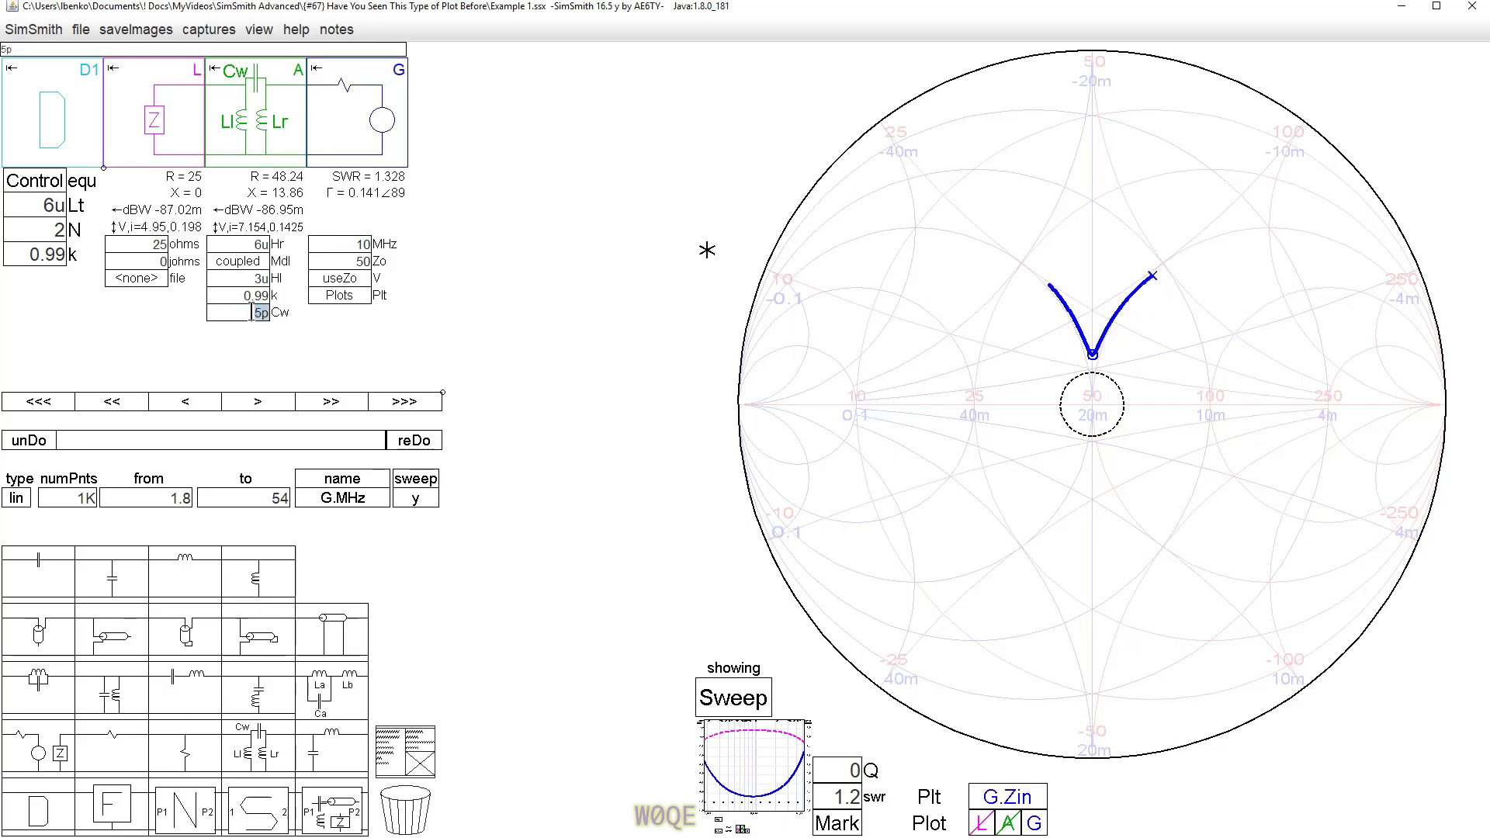
scroll(251, 313, up, 5)
scroll(251, 313, up, 3)
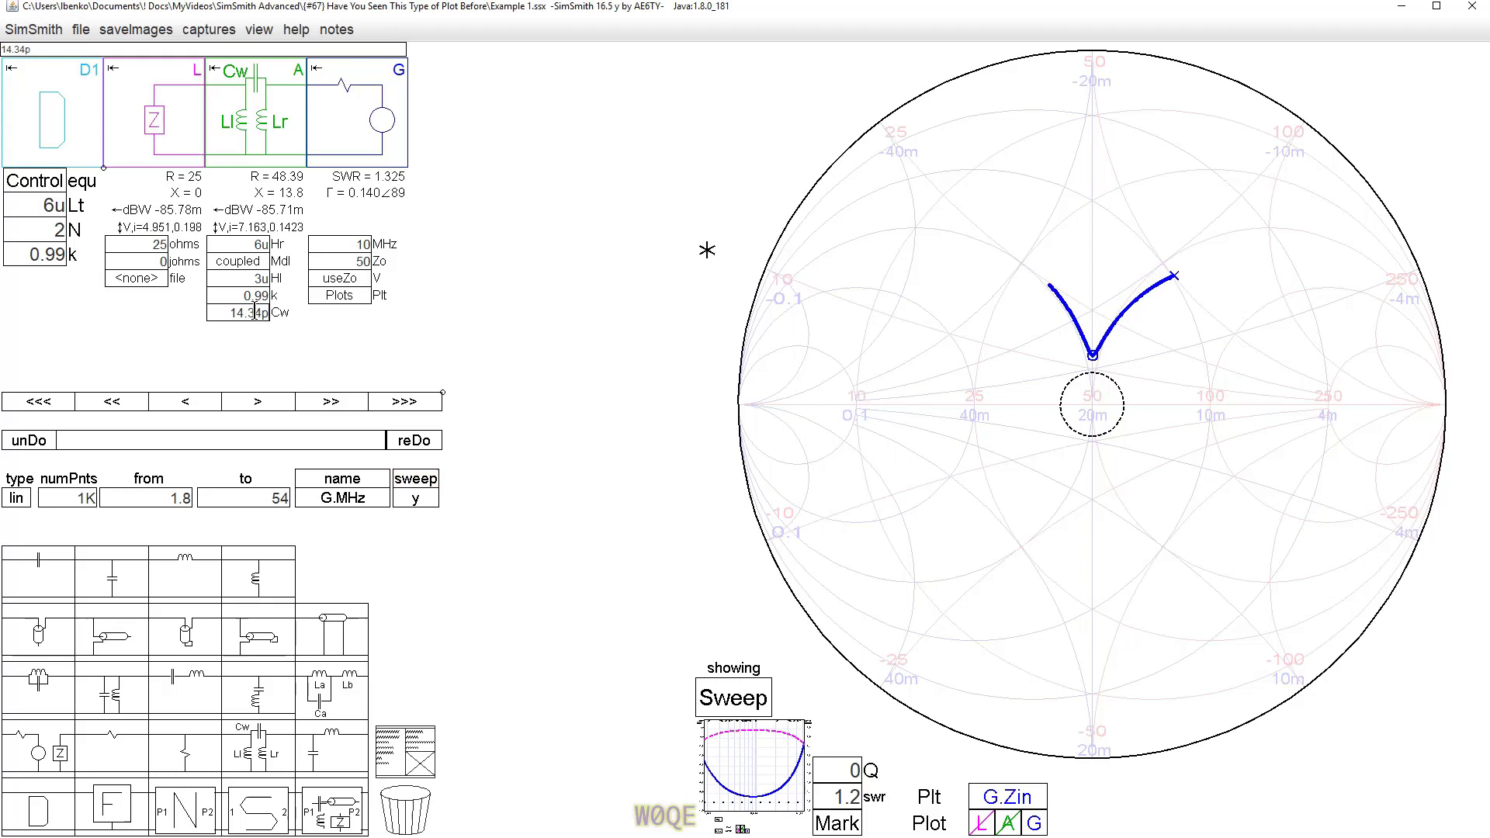
scroll(254, 312, down, 8)
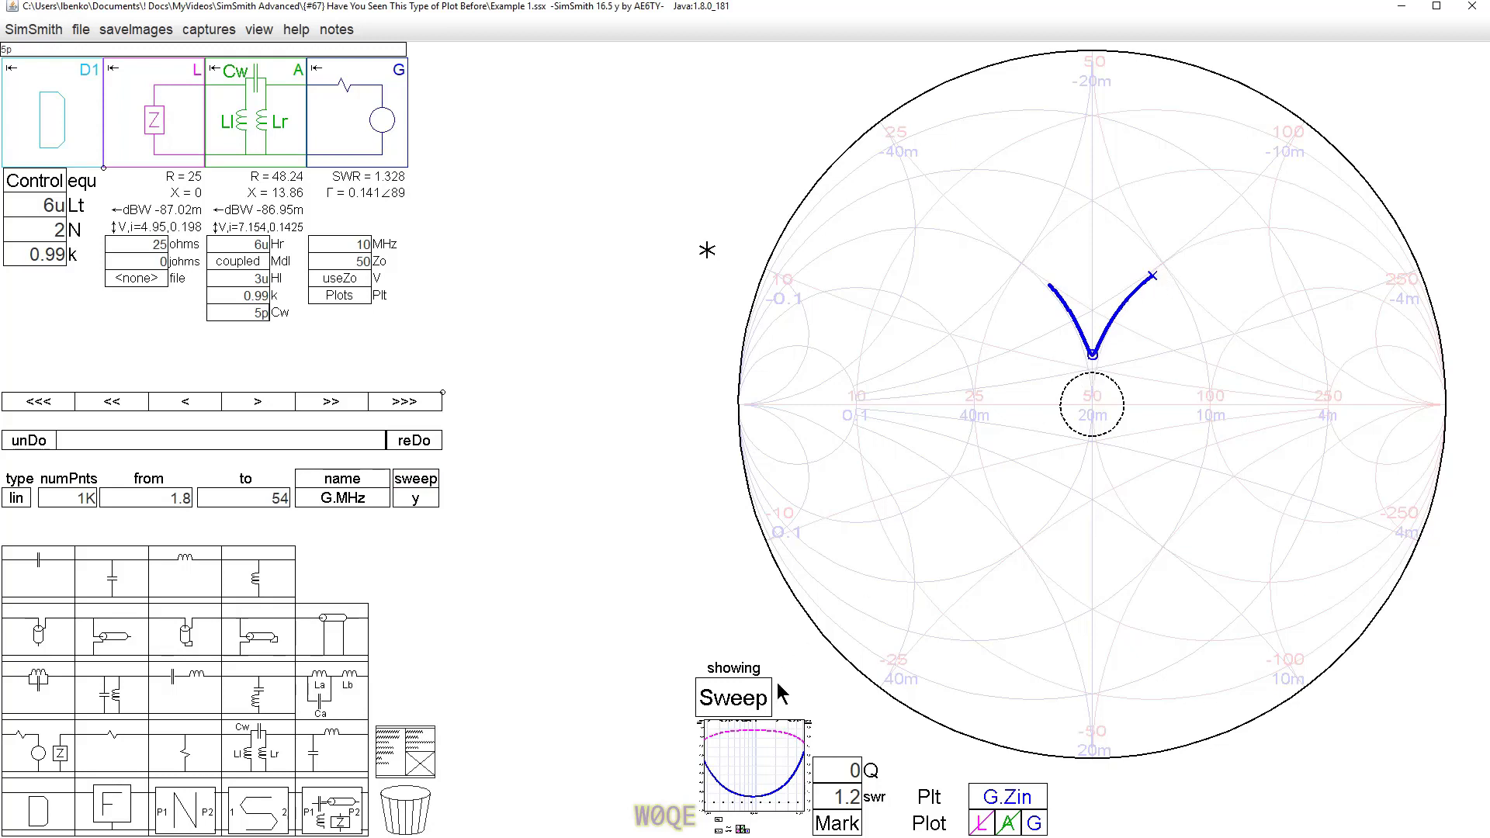
Enlarge the dBW/SWR sweep plot and delete the D1 element
click(749, 772)
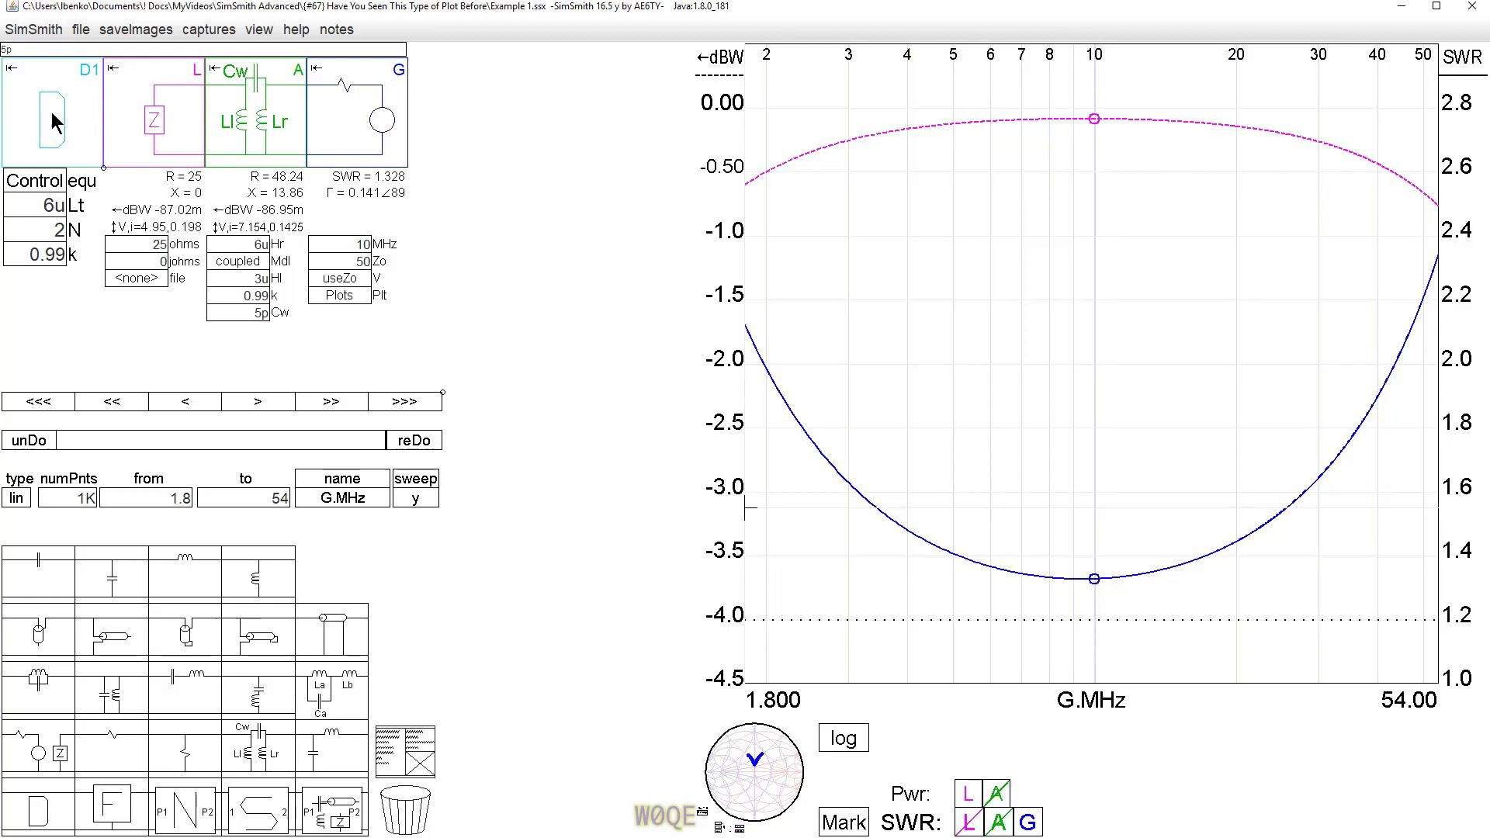
key(Delete)
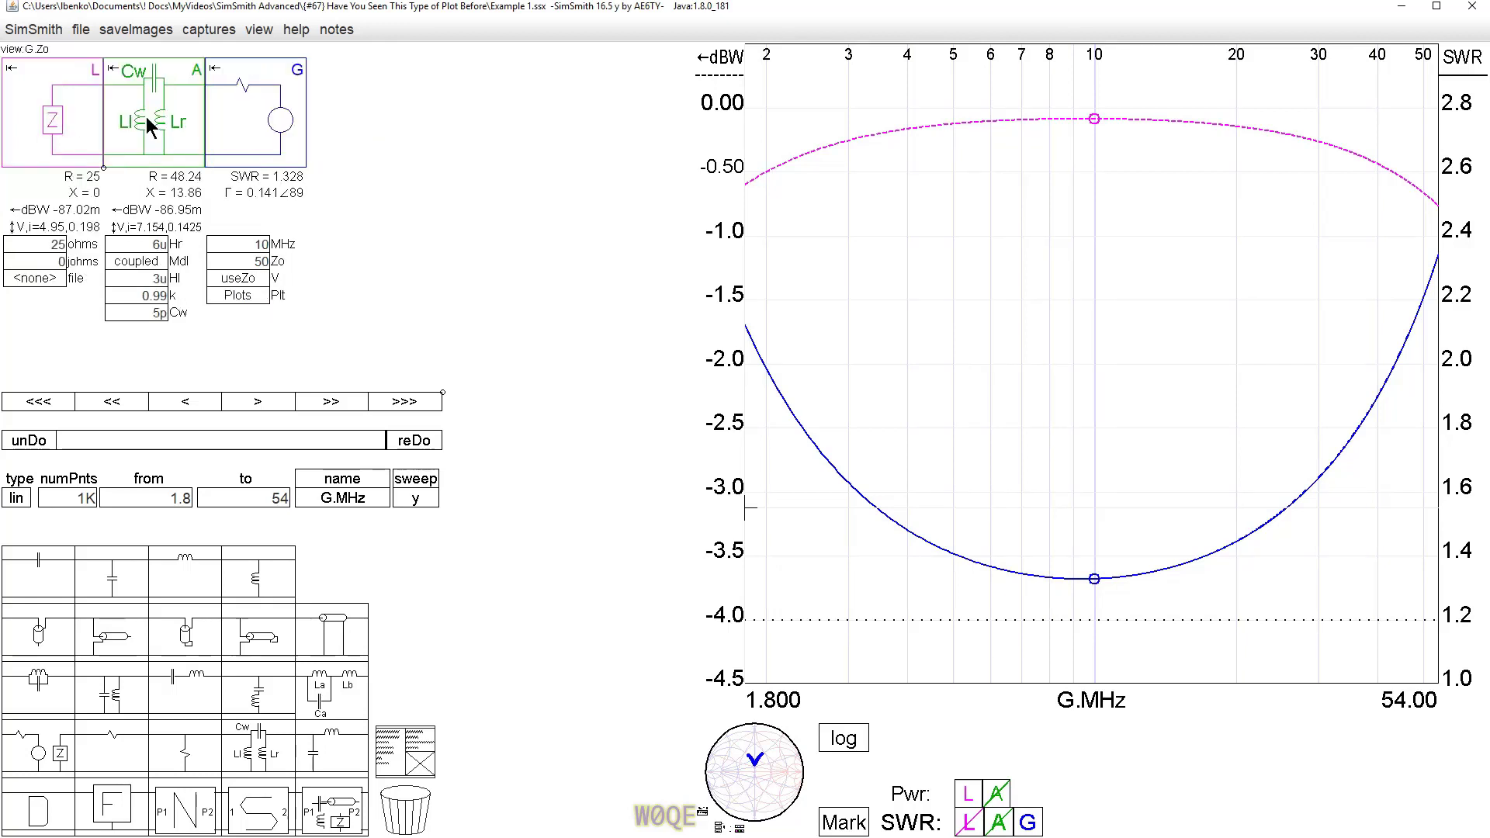
Add generator LG1 after transformer A and its copy A1 before G, plotting LG1 power
drag(48, 756, 256, 118)
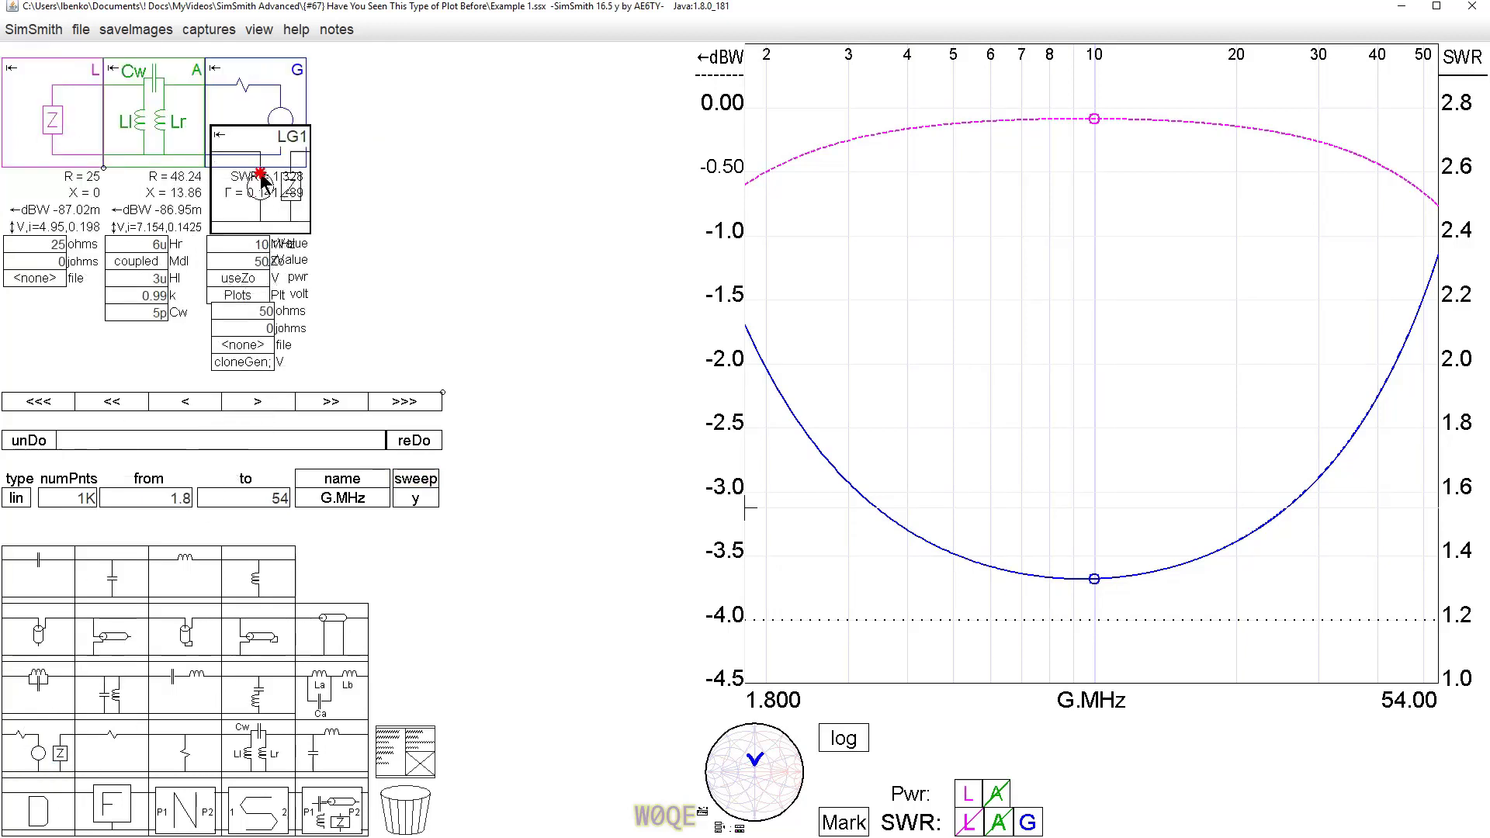
click(146, 122)
drag(146, 121, 365, 124)
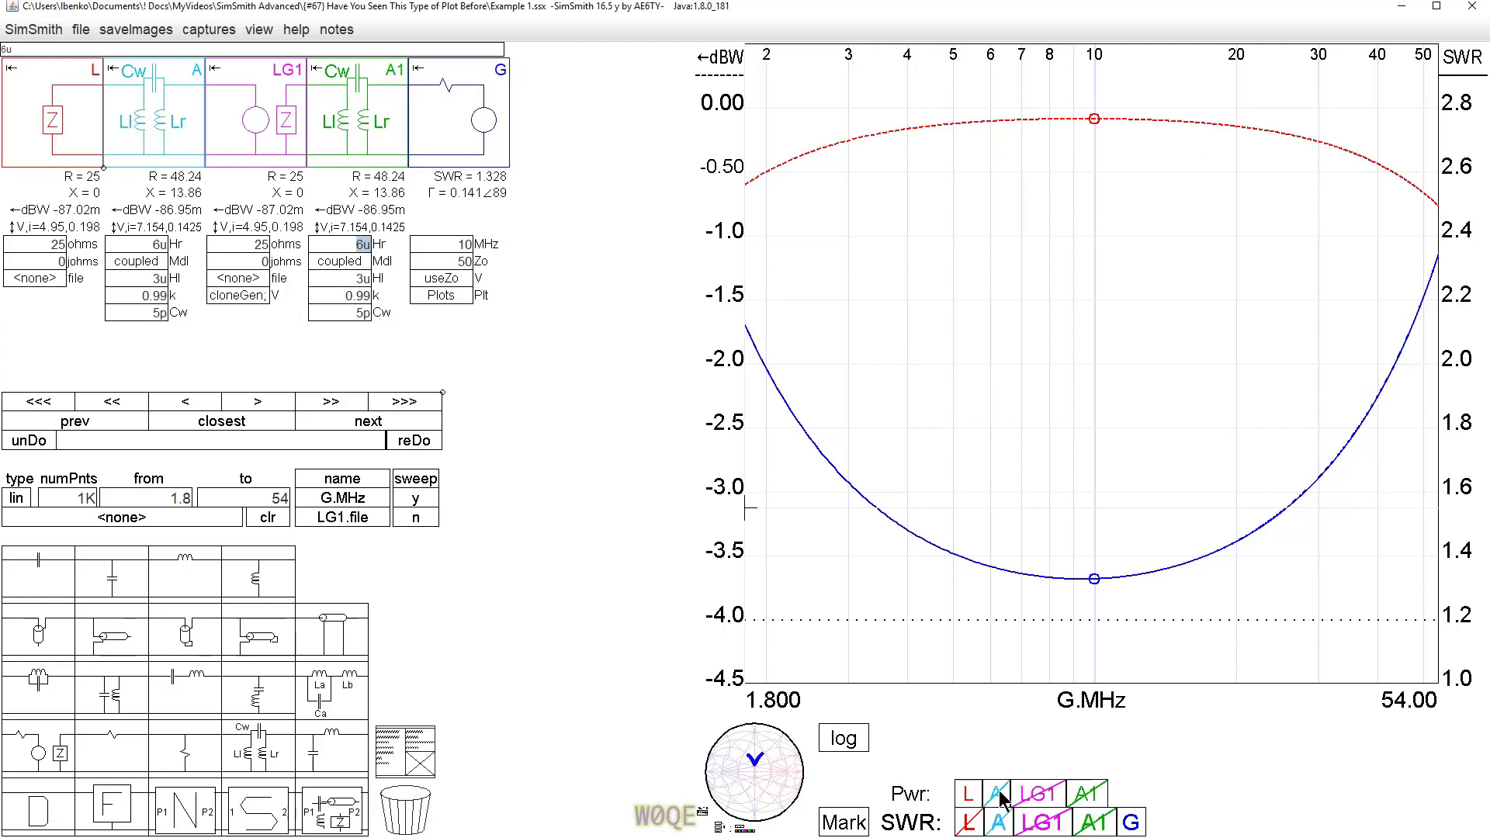
click(1040, 793)
drag(347, 132, 366, 142)
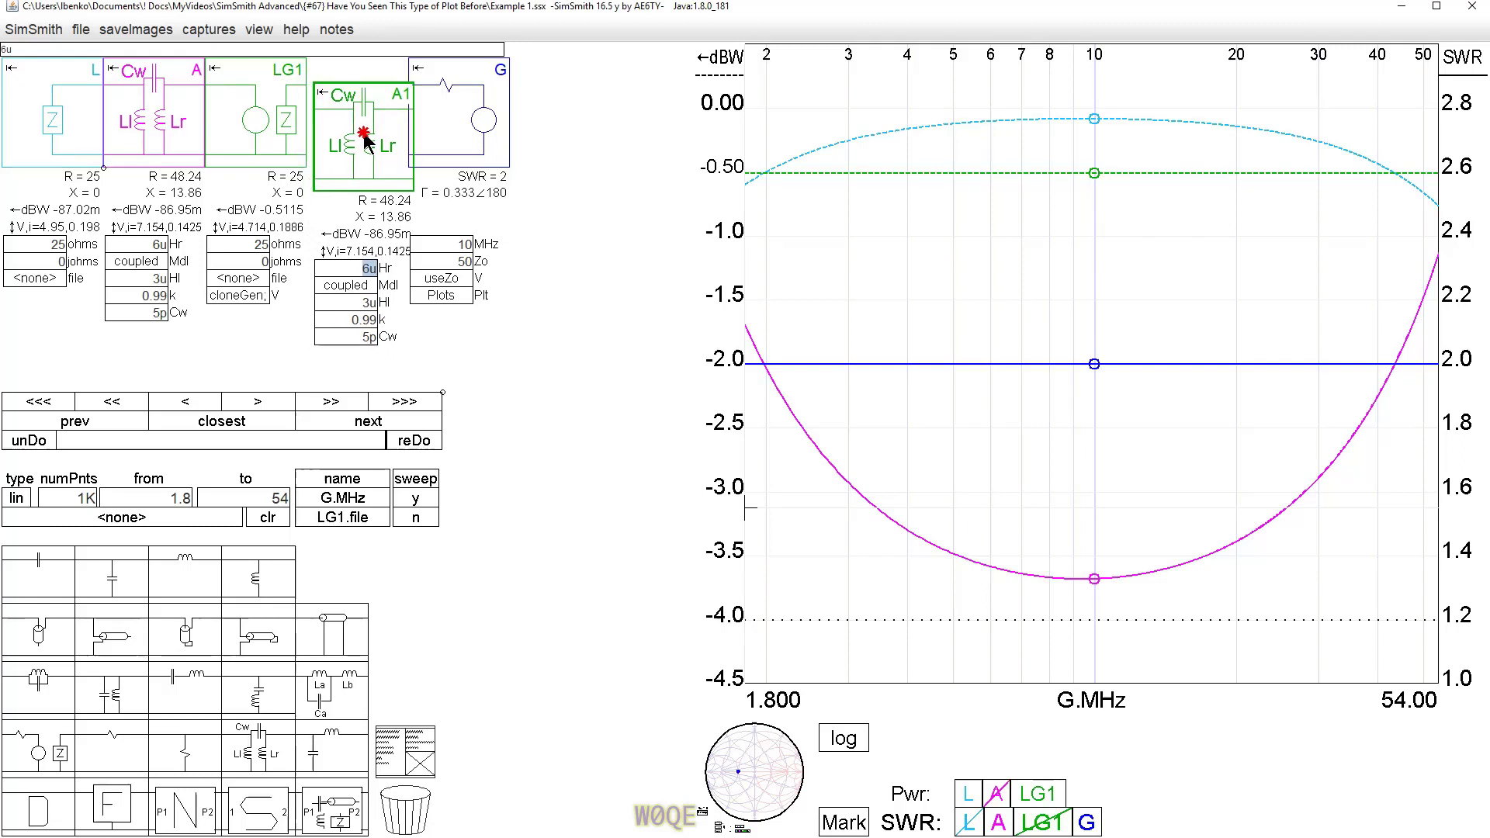
drag(365, 142, 362, 120)
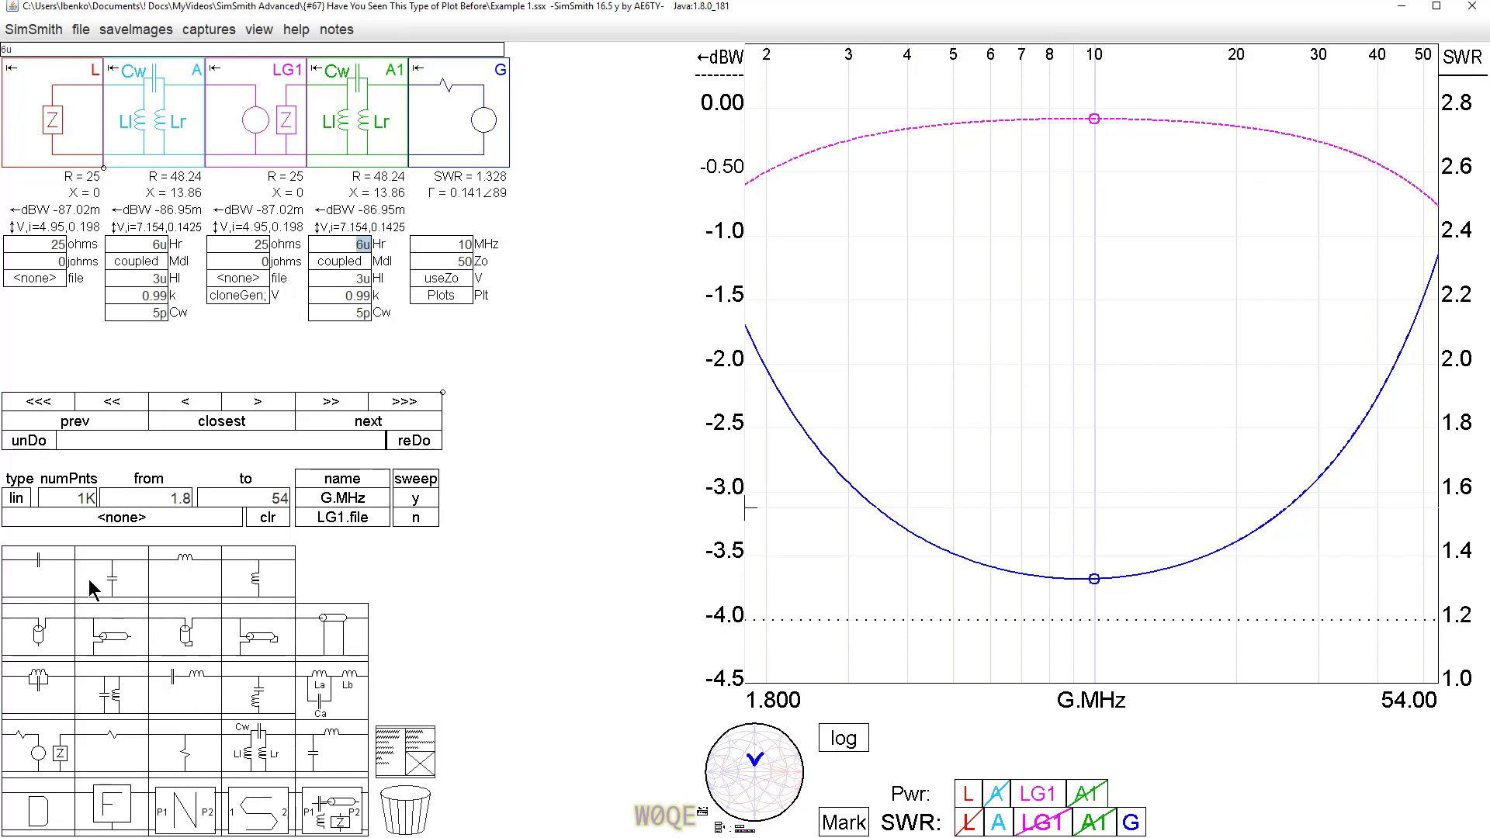
Insert shunt capacitor C2 between LG1 and A1, tuning C2 to 53.08 pF and C1 to 47.78 pF
drag(96, 594, 462, 116)
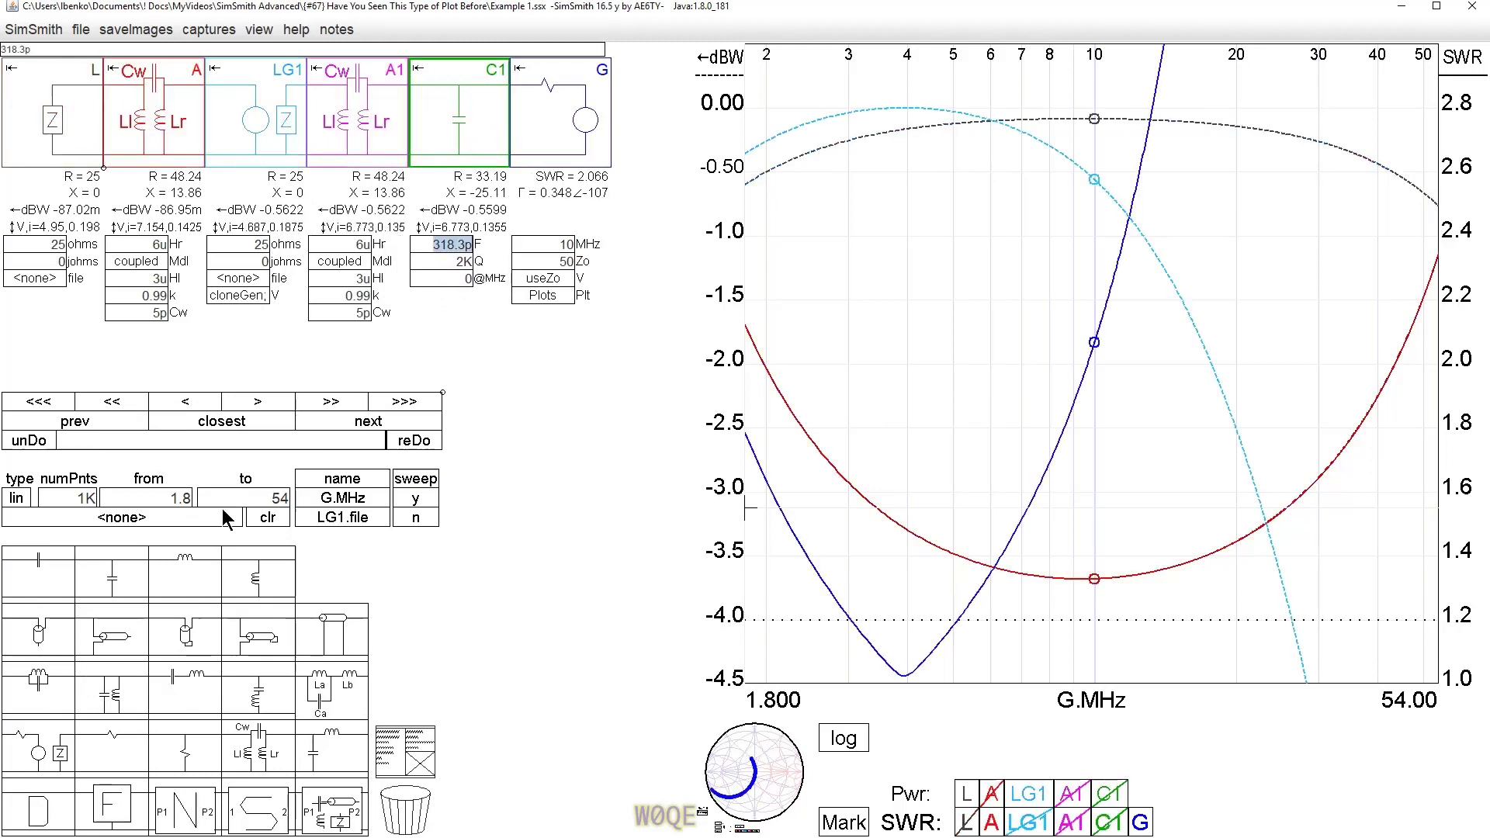
drag(124, 575, 334, 128)
scroll(348, 250, down, 15)
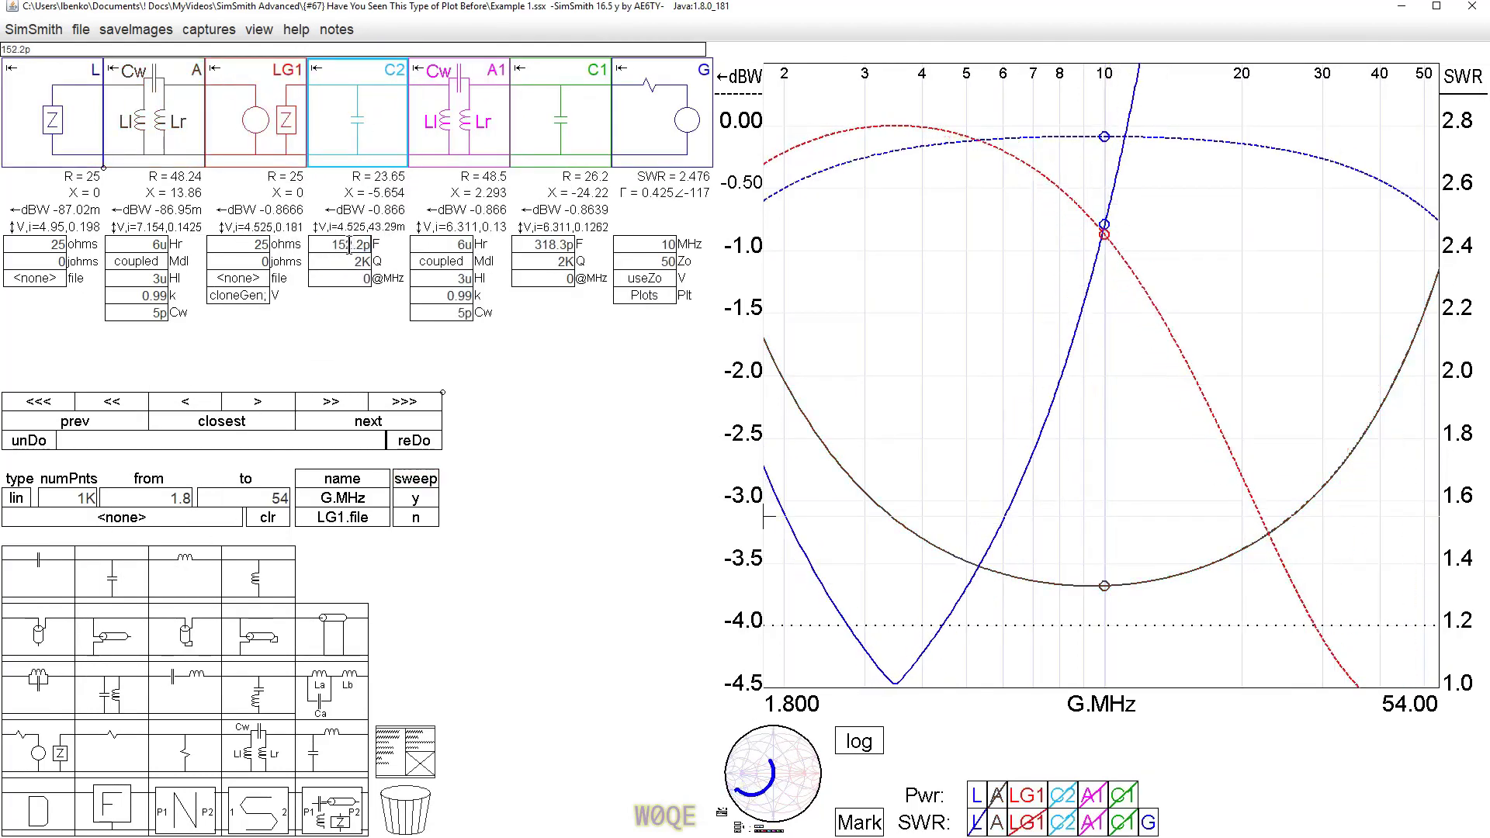
scroll(351, 244, down, 3)
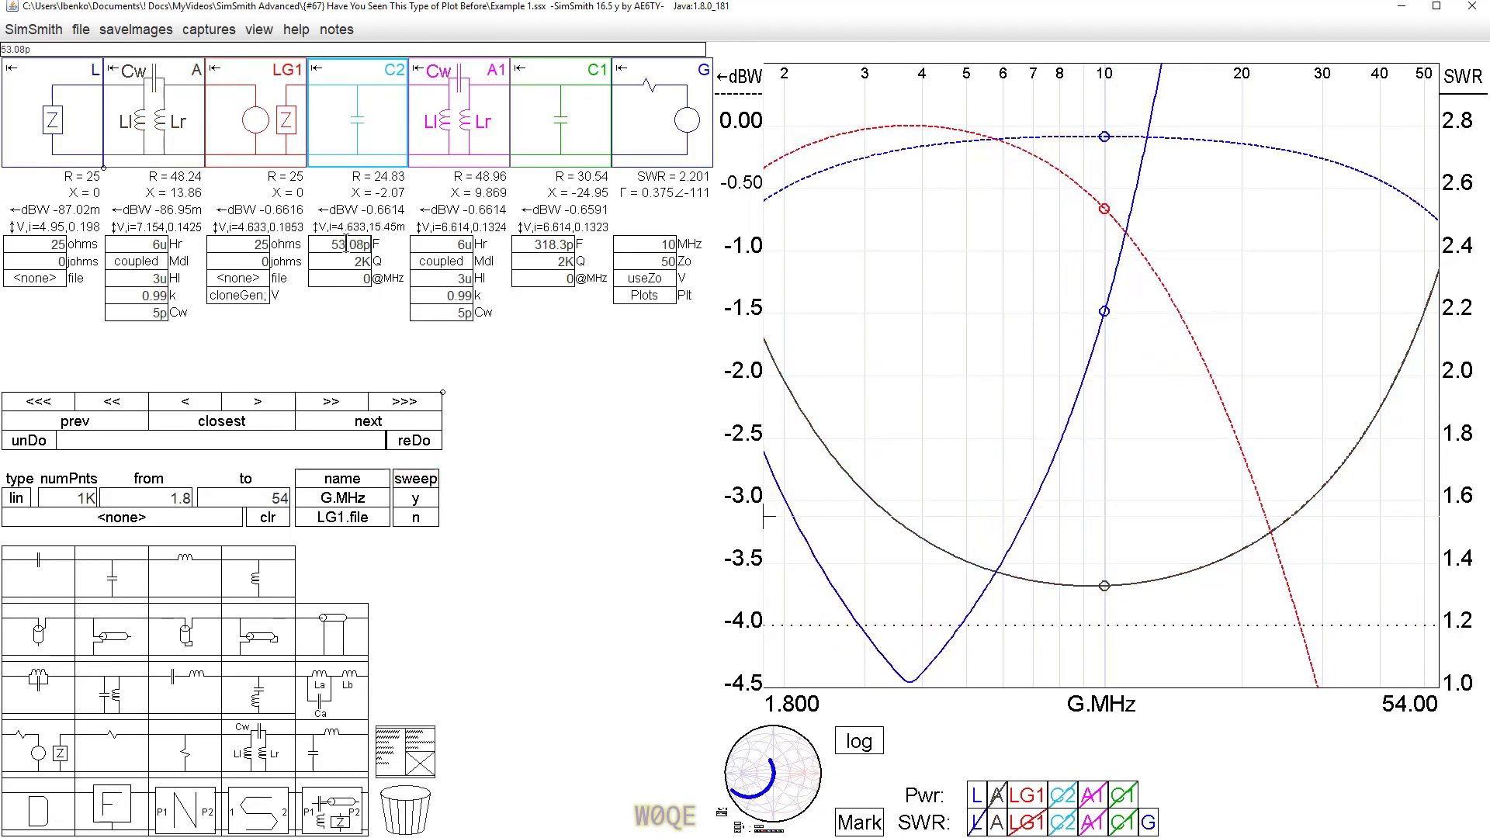
scroll(554, 250, down, 7)
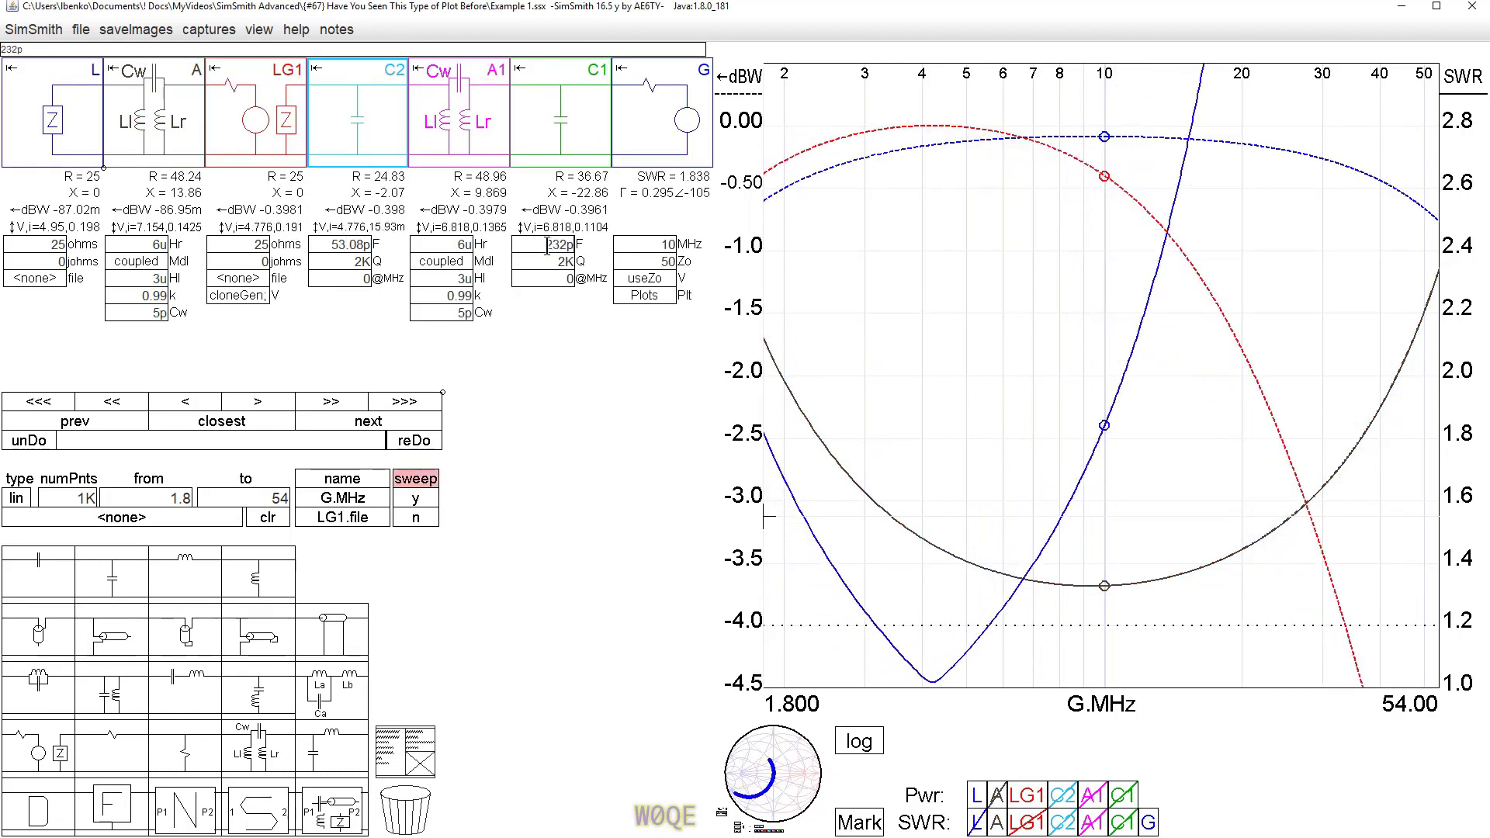
scroll(548, 246, down, 6)
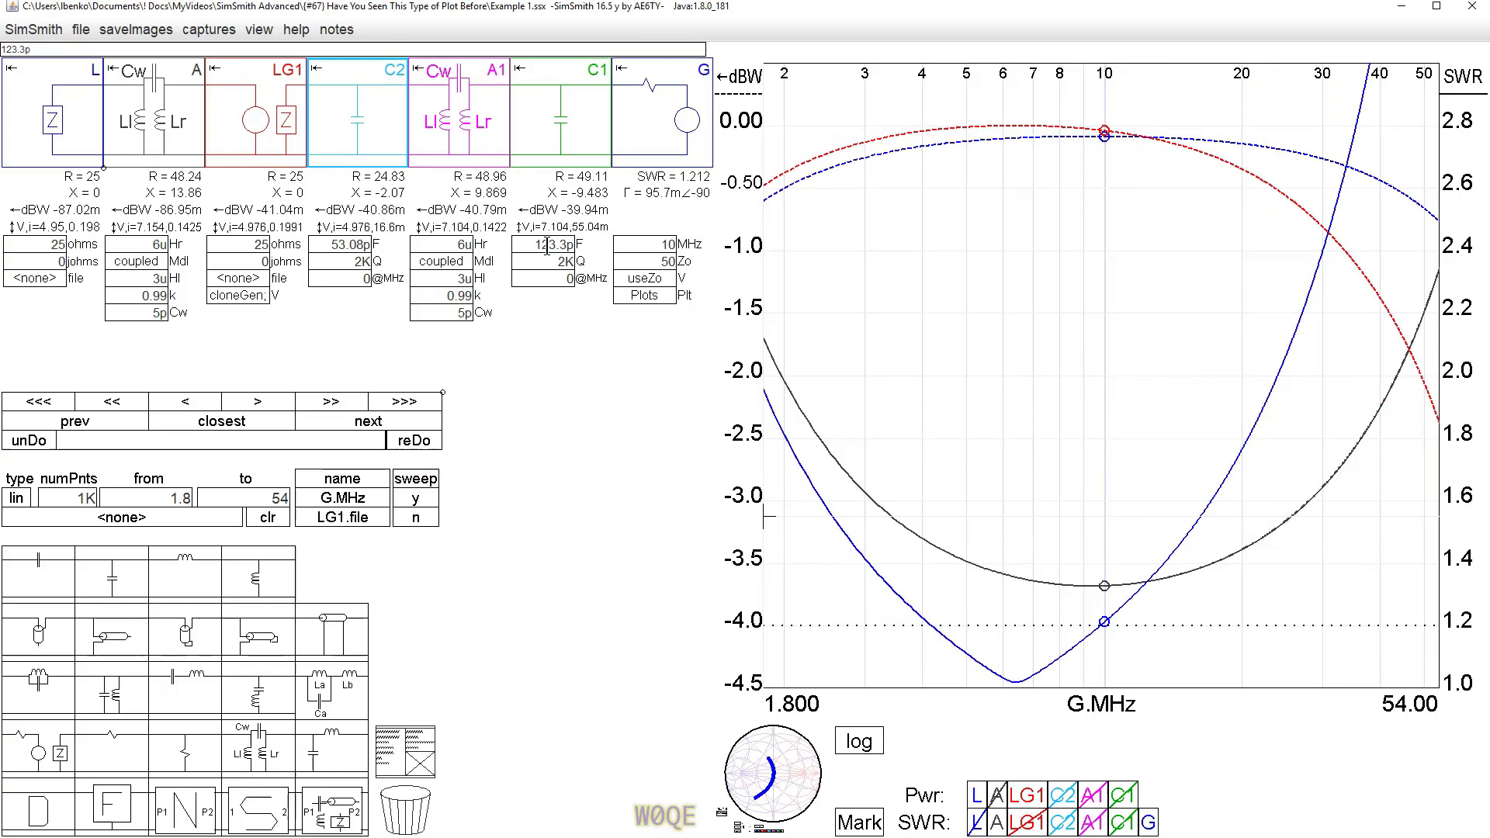
scroll(547, 246, down, 1)
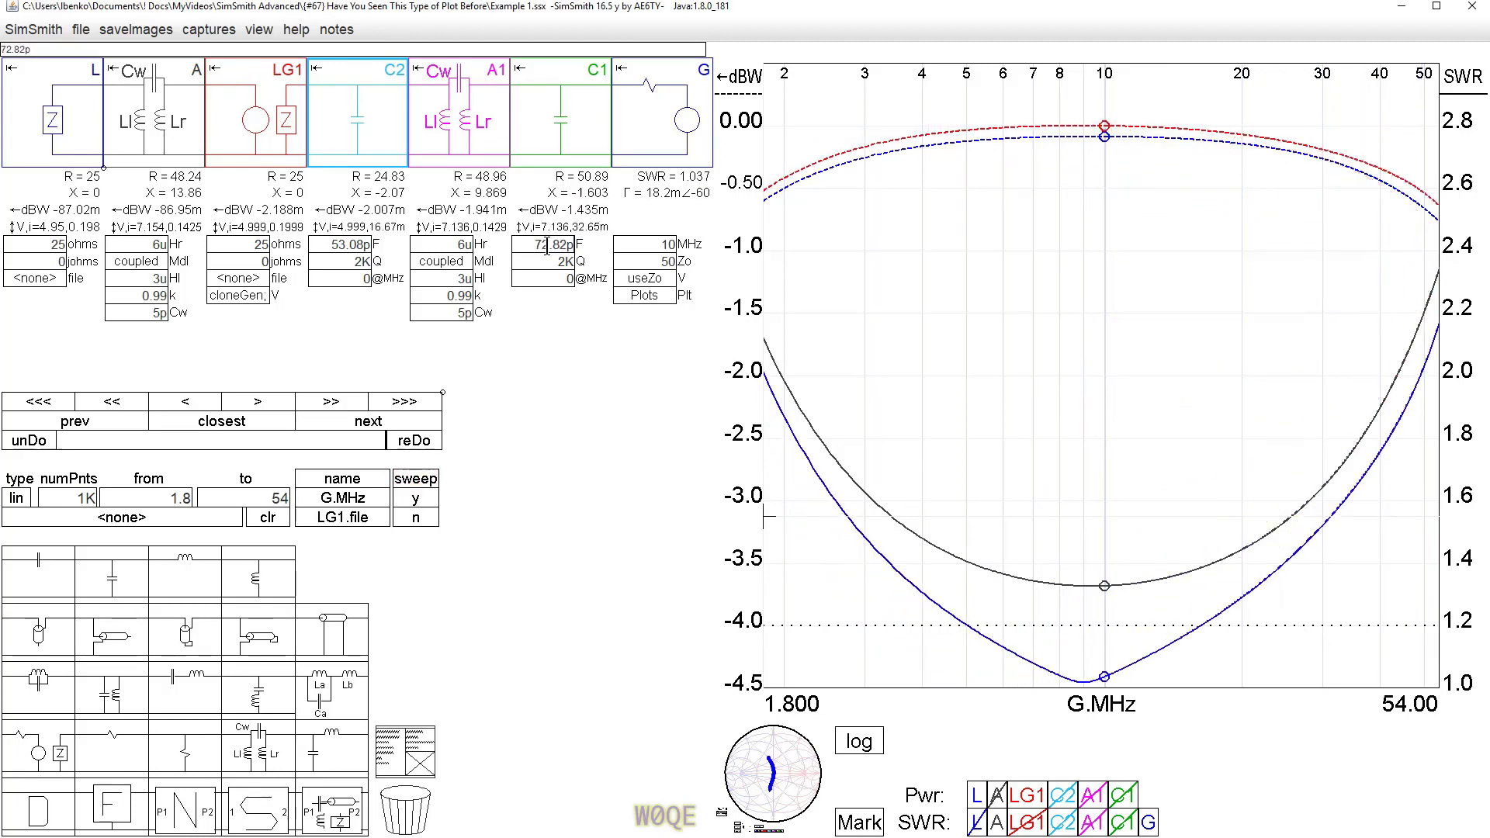
scroll(531, 245, down, 3)
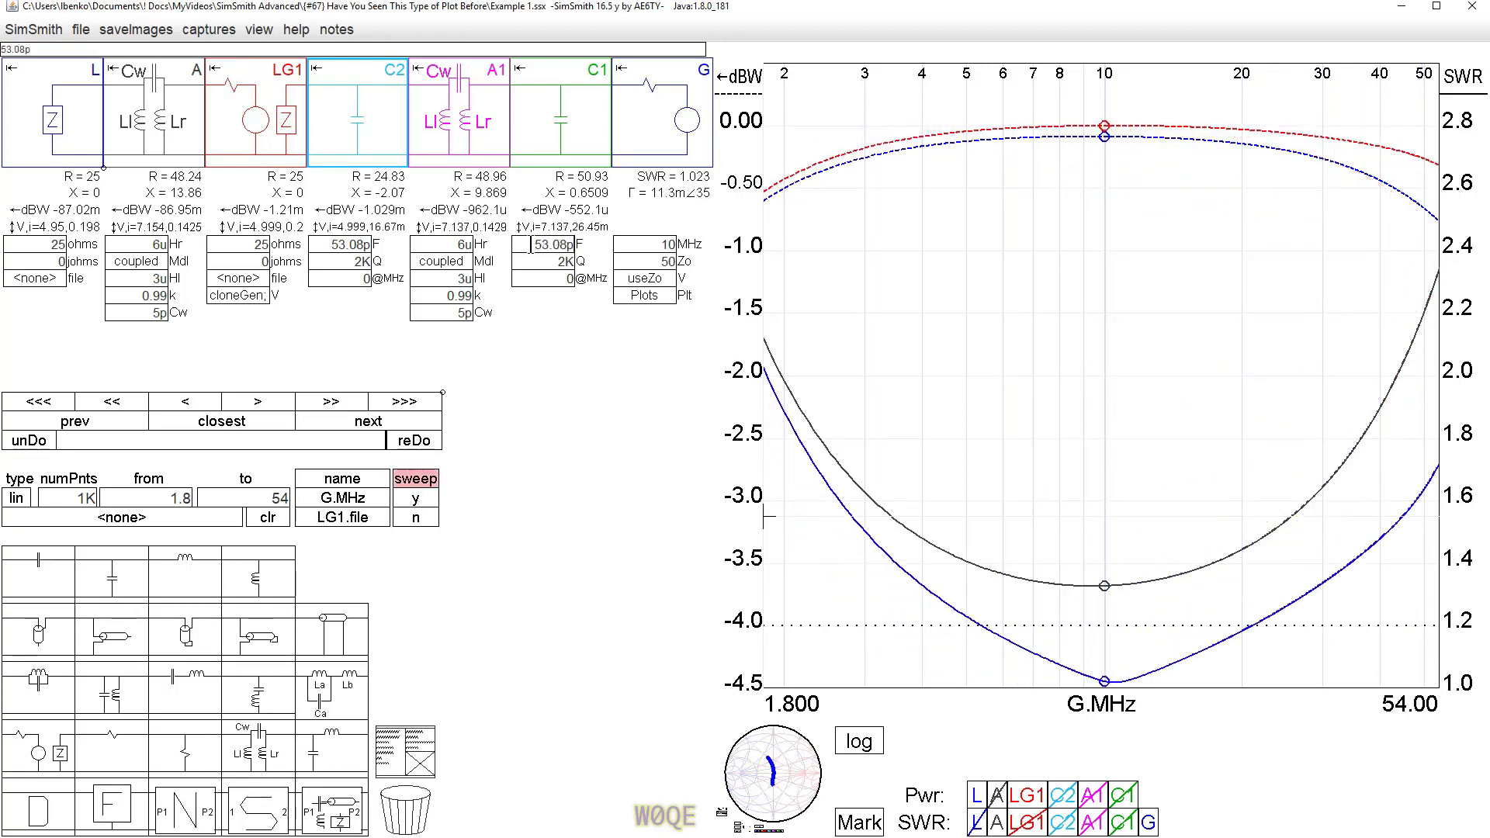
scroll(531, 246, down, 1)
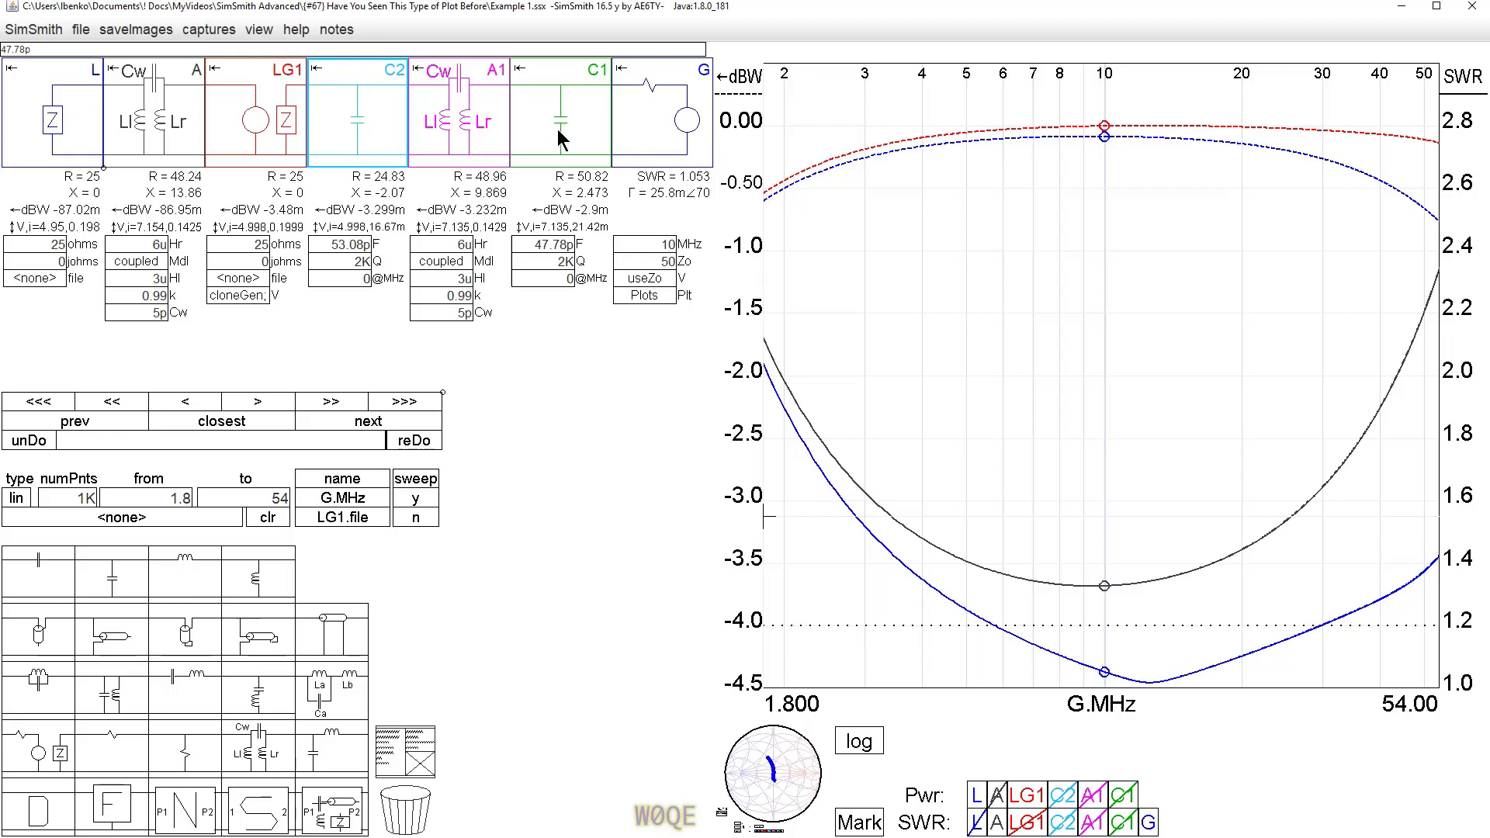
Insert series inductor L1 between C1 and the generator and adjust its value
drag(192, 598, 664, 120)
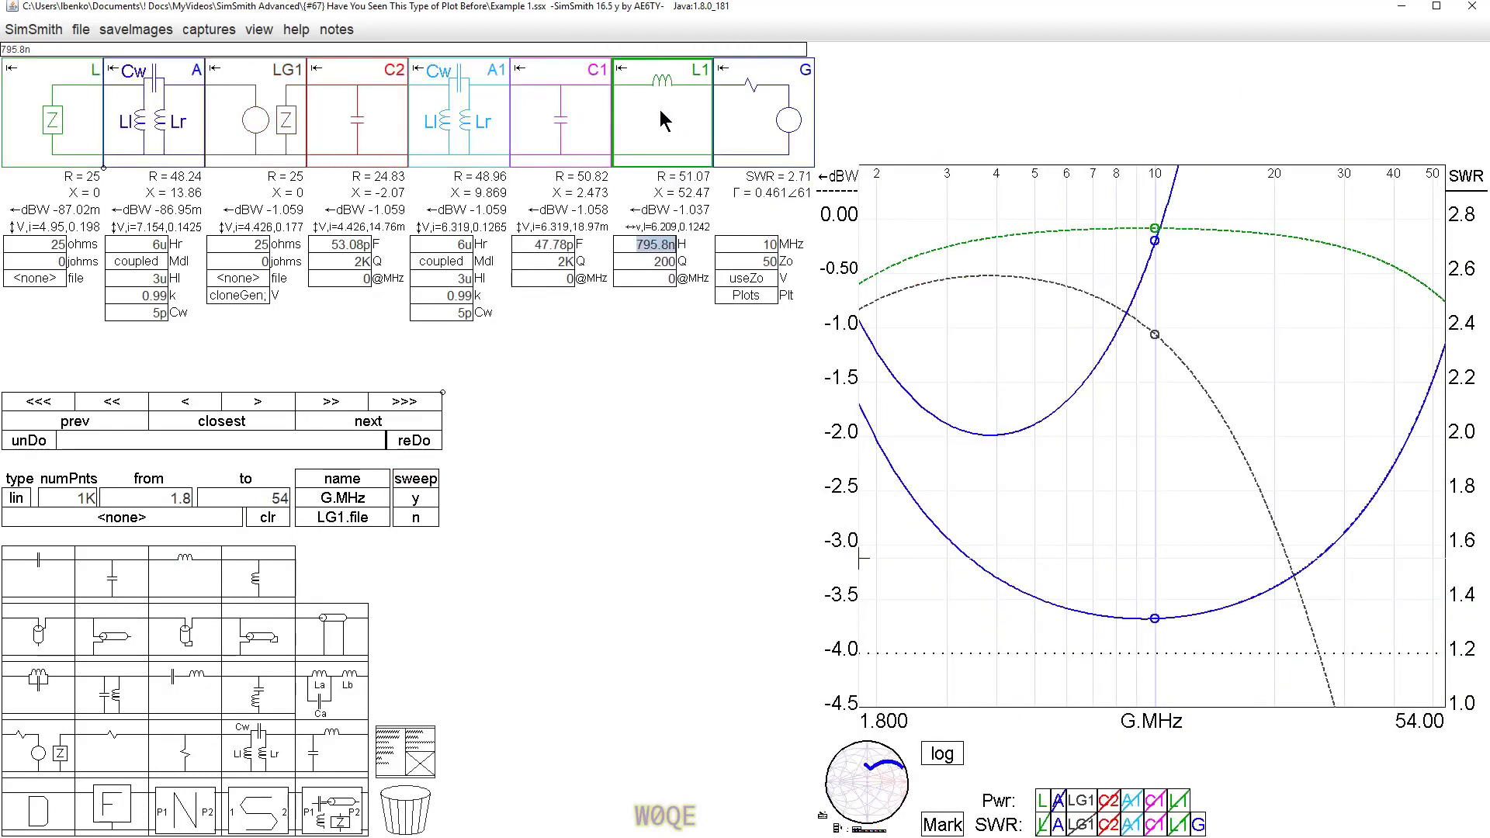
scroll(652, 245, down, 15)
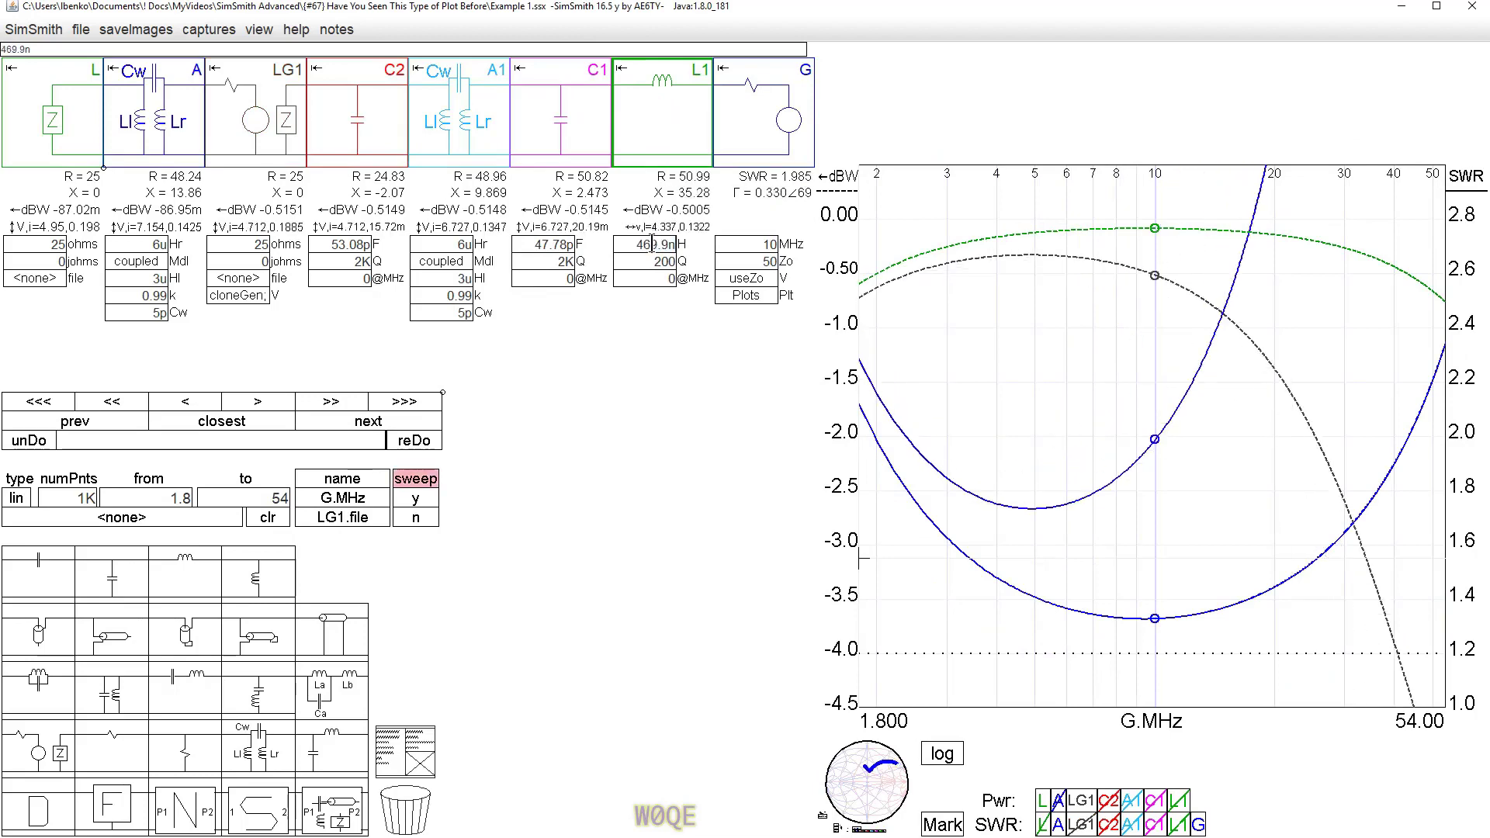
scroll(652, 245, down, 12)
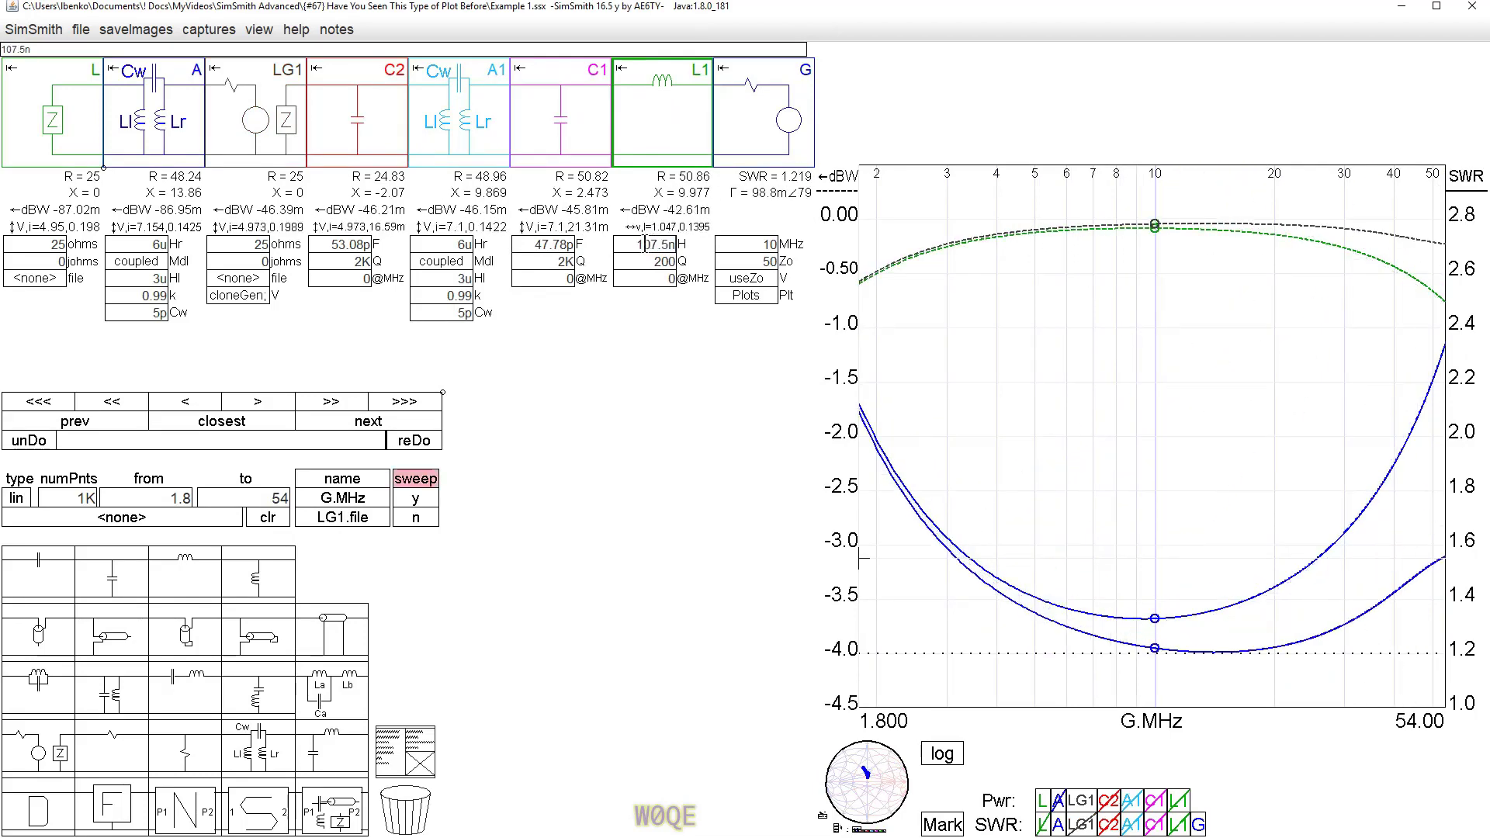
scroll(645, 245, down, 4)
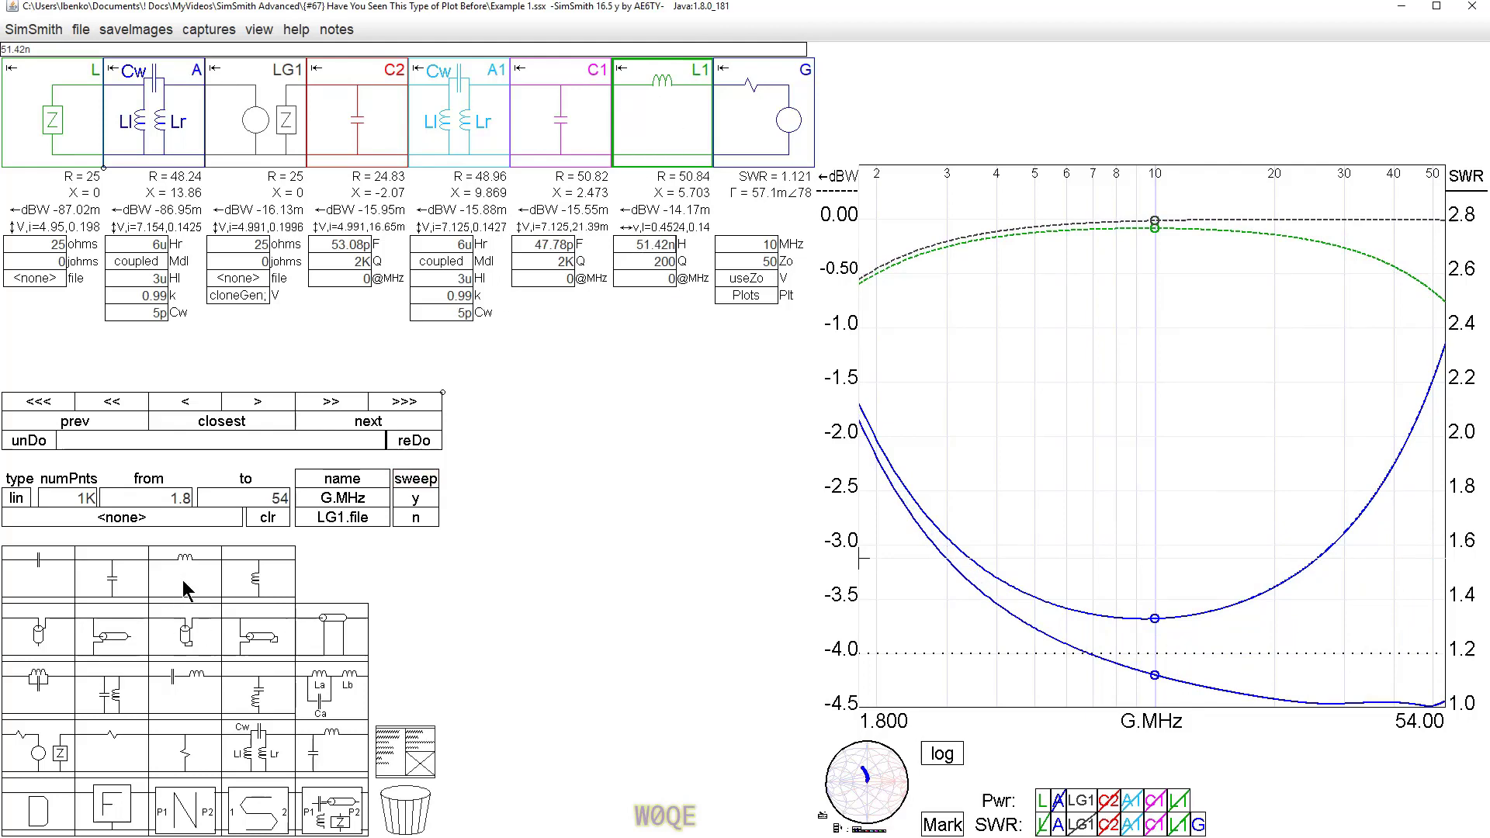
Add series inductor L2 after LG1 and reduce its inductance
drag(189, 586, 380, 124)
click(357, 247)
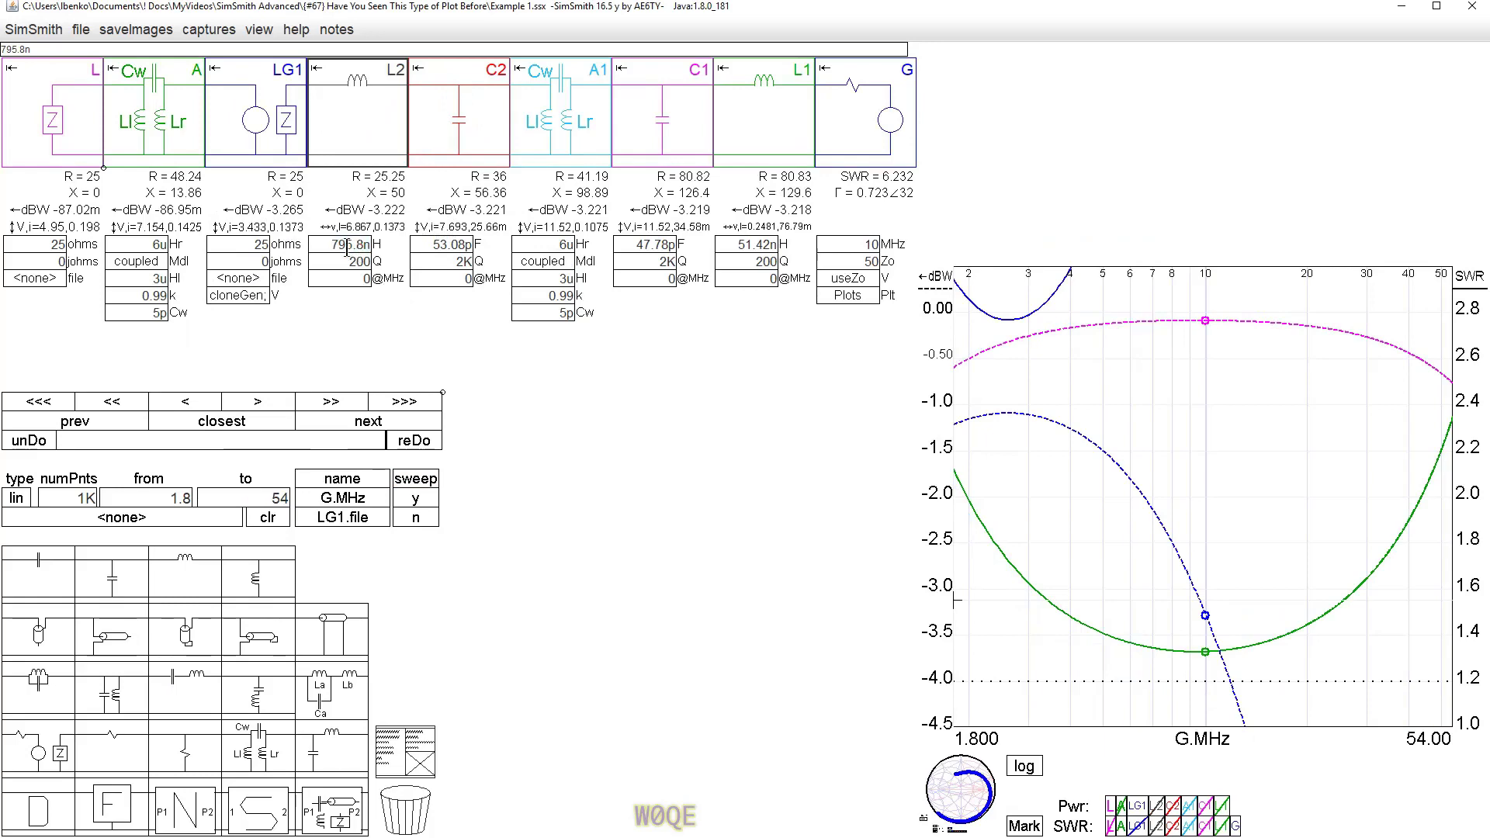
scroll(347, 247, down, 10)
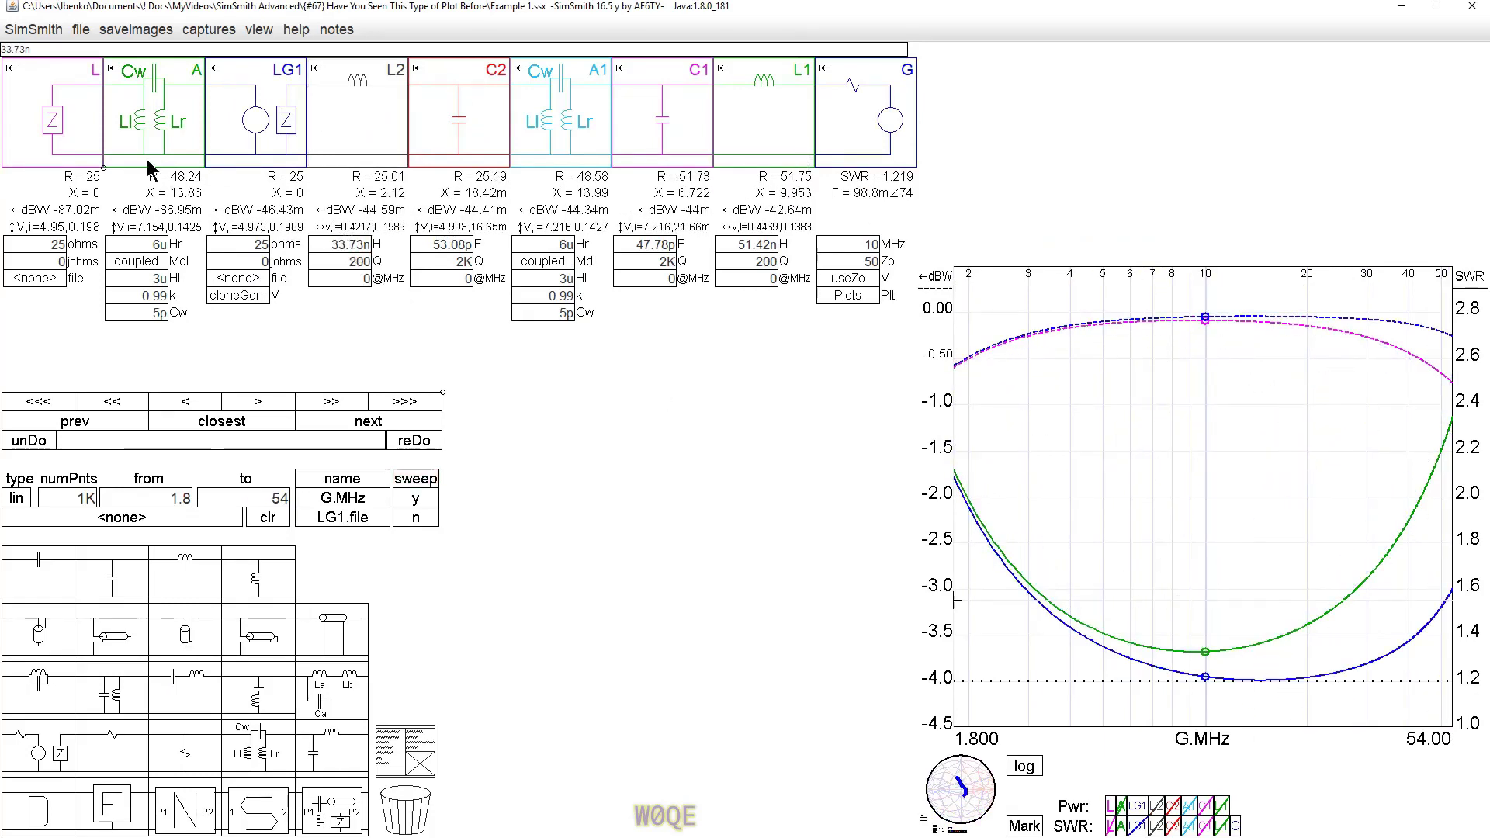
click(102, 169)
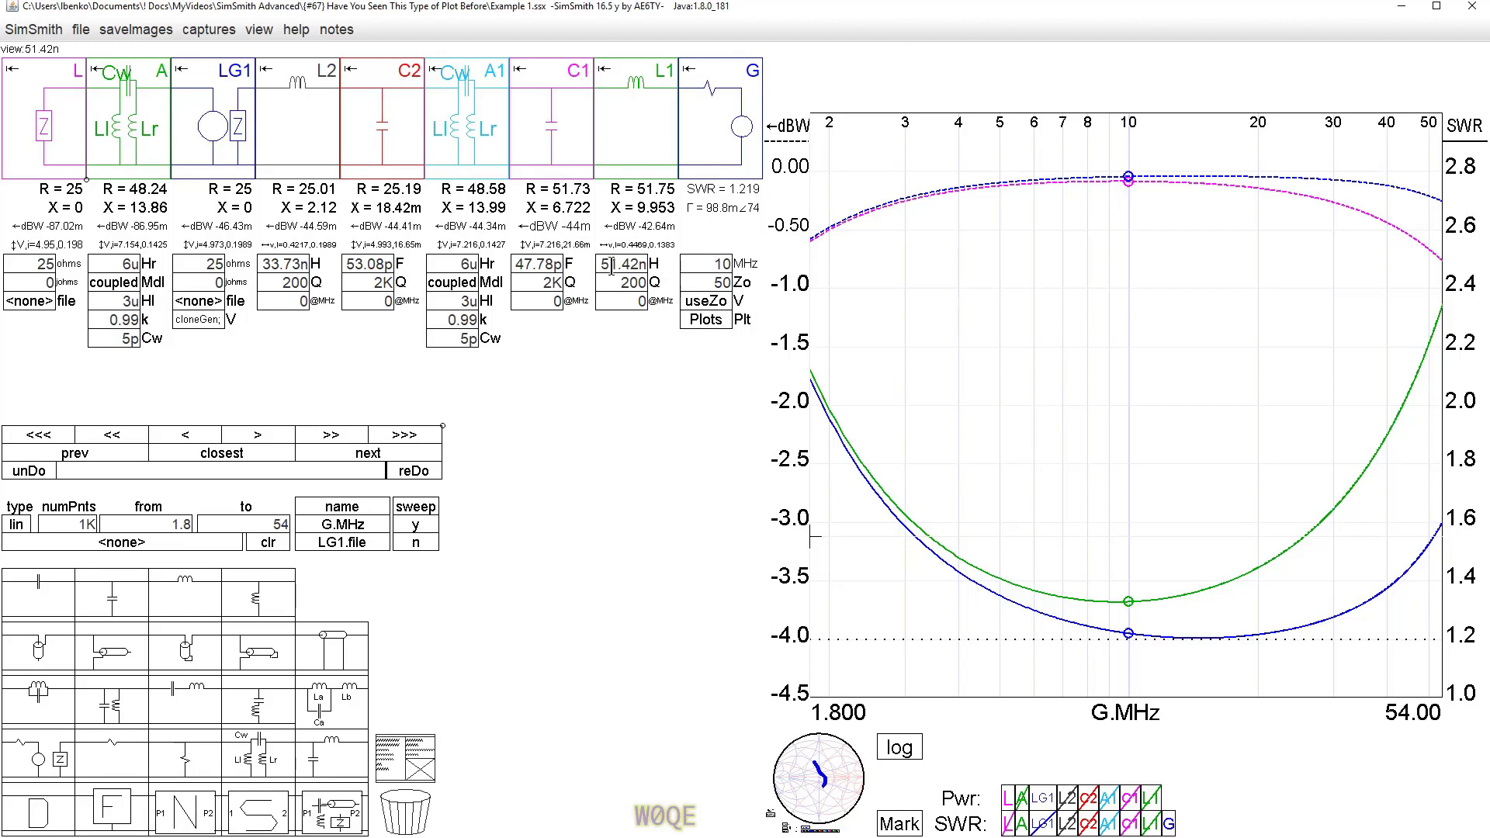
Retune to L1 78.37 nH, L2 24.59 nH, C1 53.08 pF and C2 65.54 pF
click(613, 266)
scroll(615, 264, up, 5)
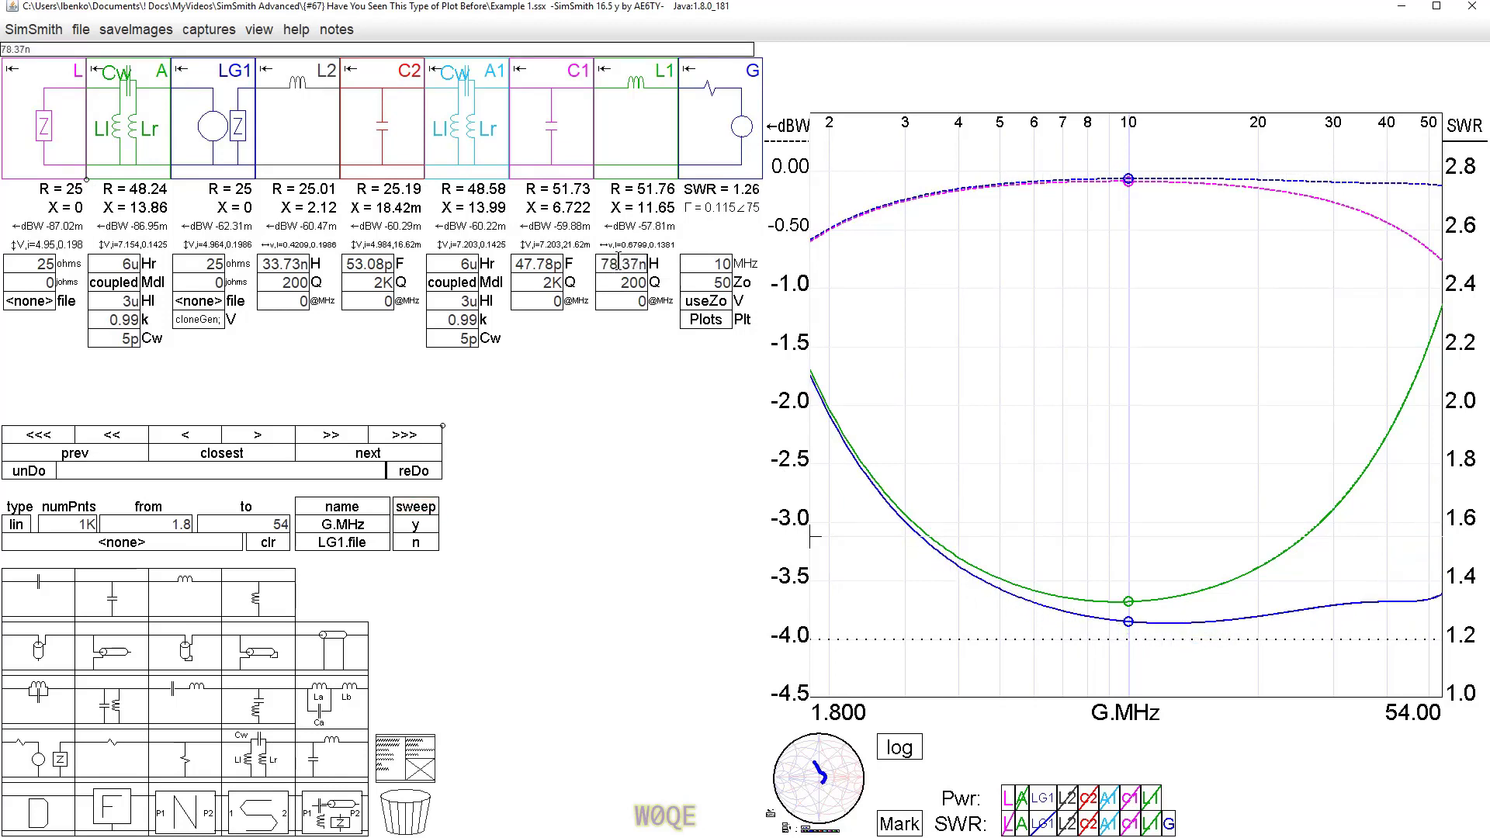
click(536, 265)
scroll(536, 265, up, 2)
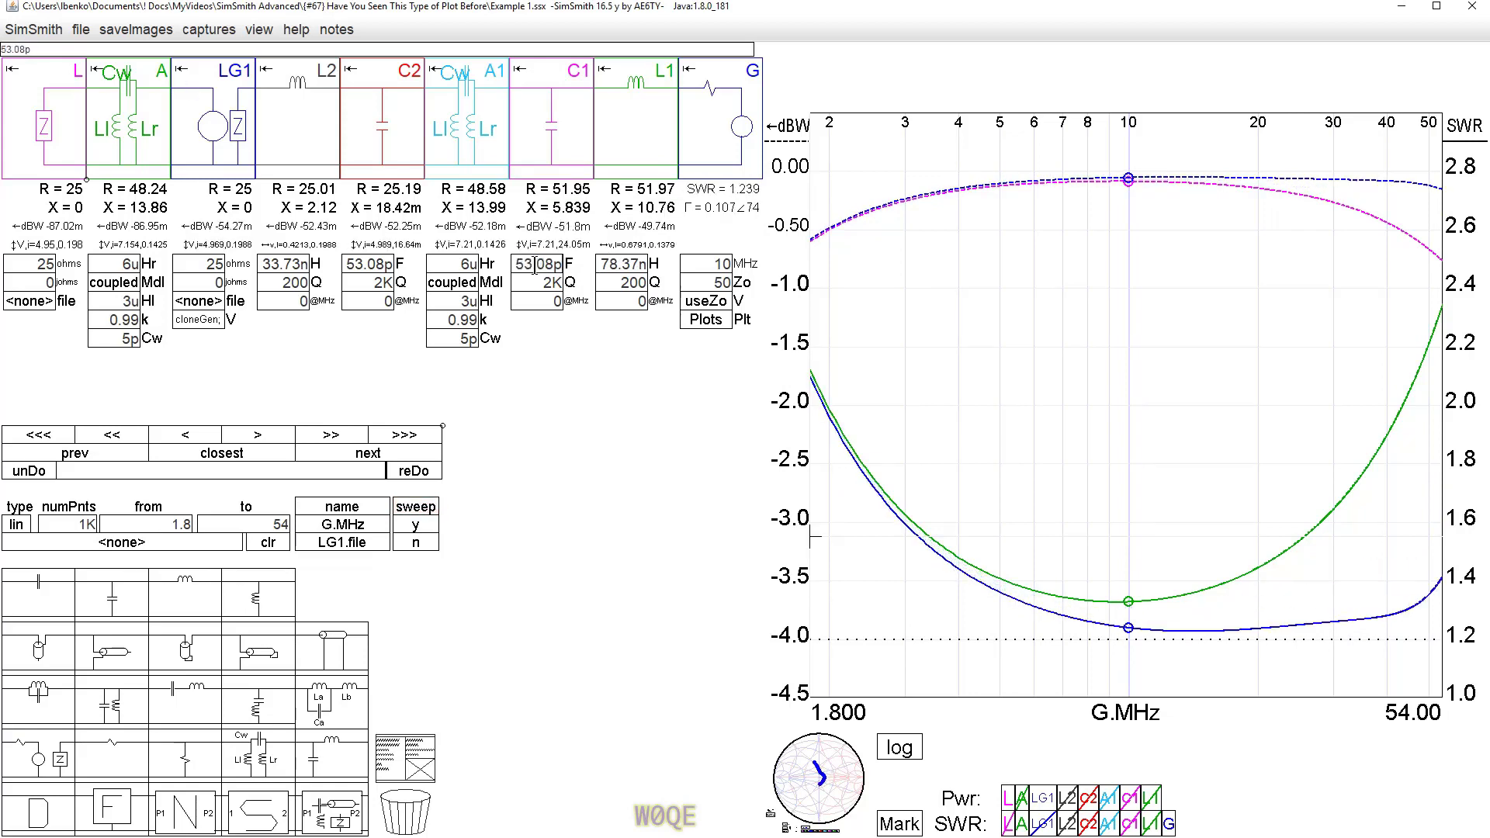
click(281, 267)
scroll(281, 267, down, 4)
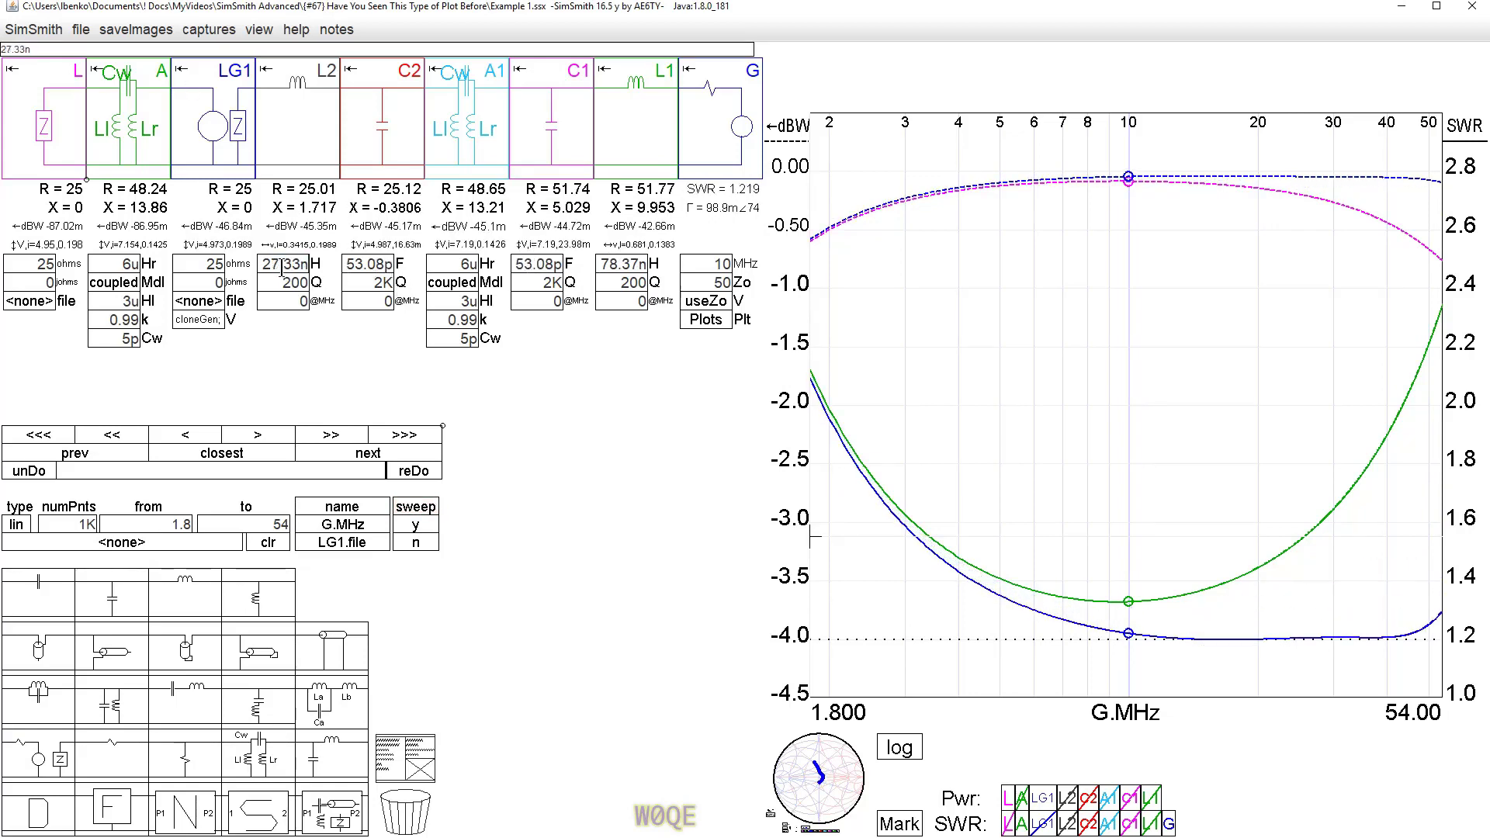
scroll(281, 268, down, 2)
click(370, 262)
scroll(370, 262, down, 2)
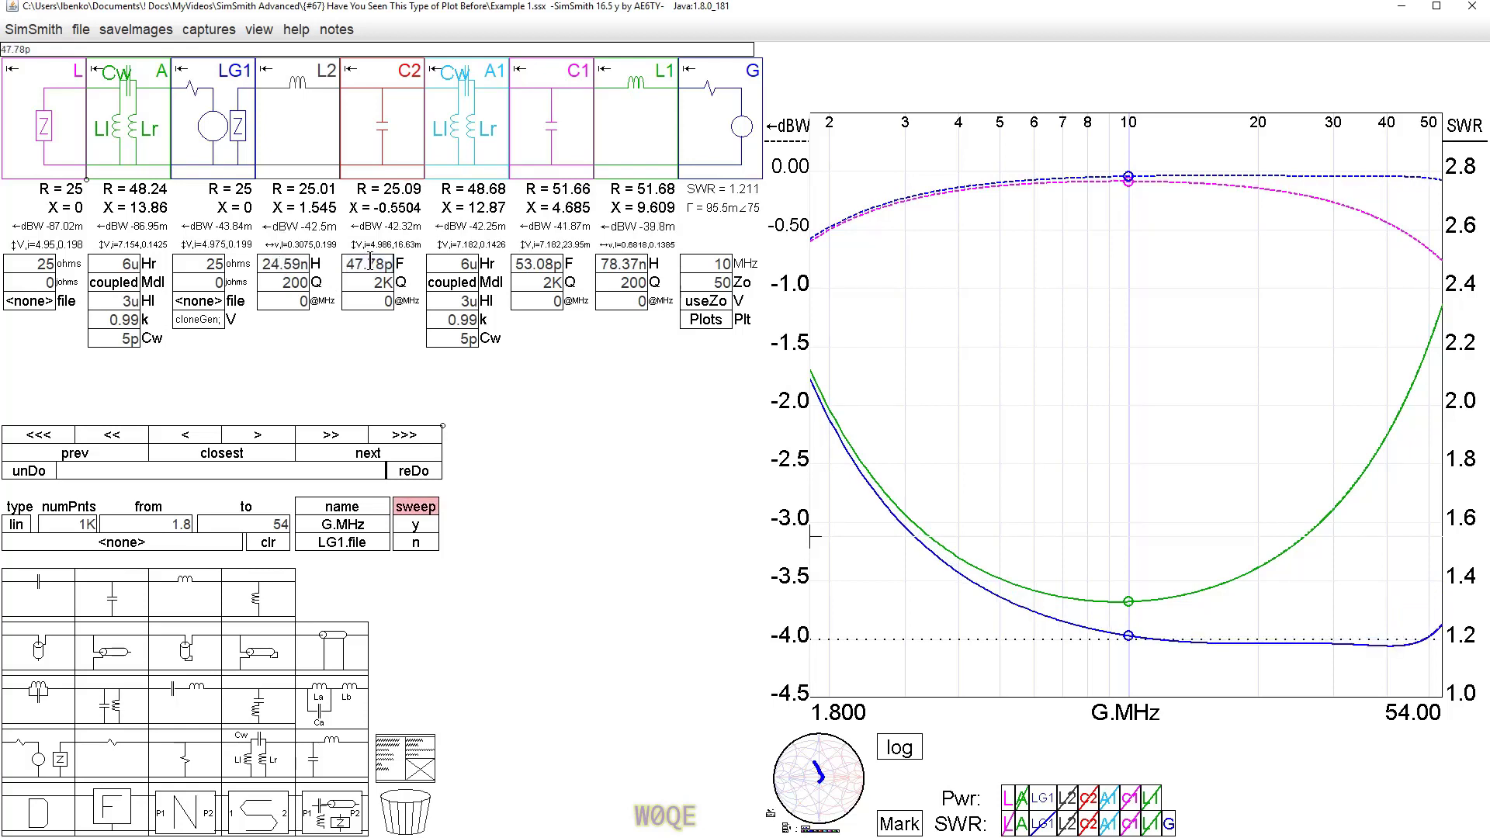
scroll(370, 263, up, 6)
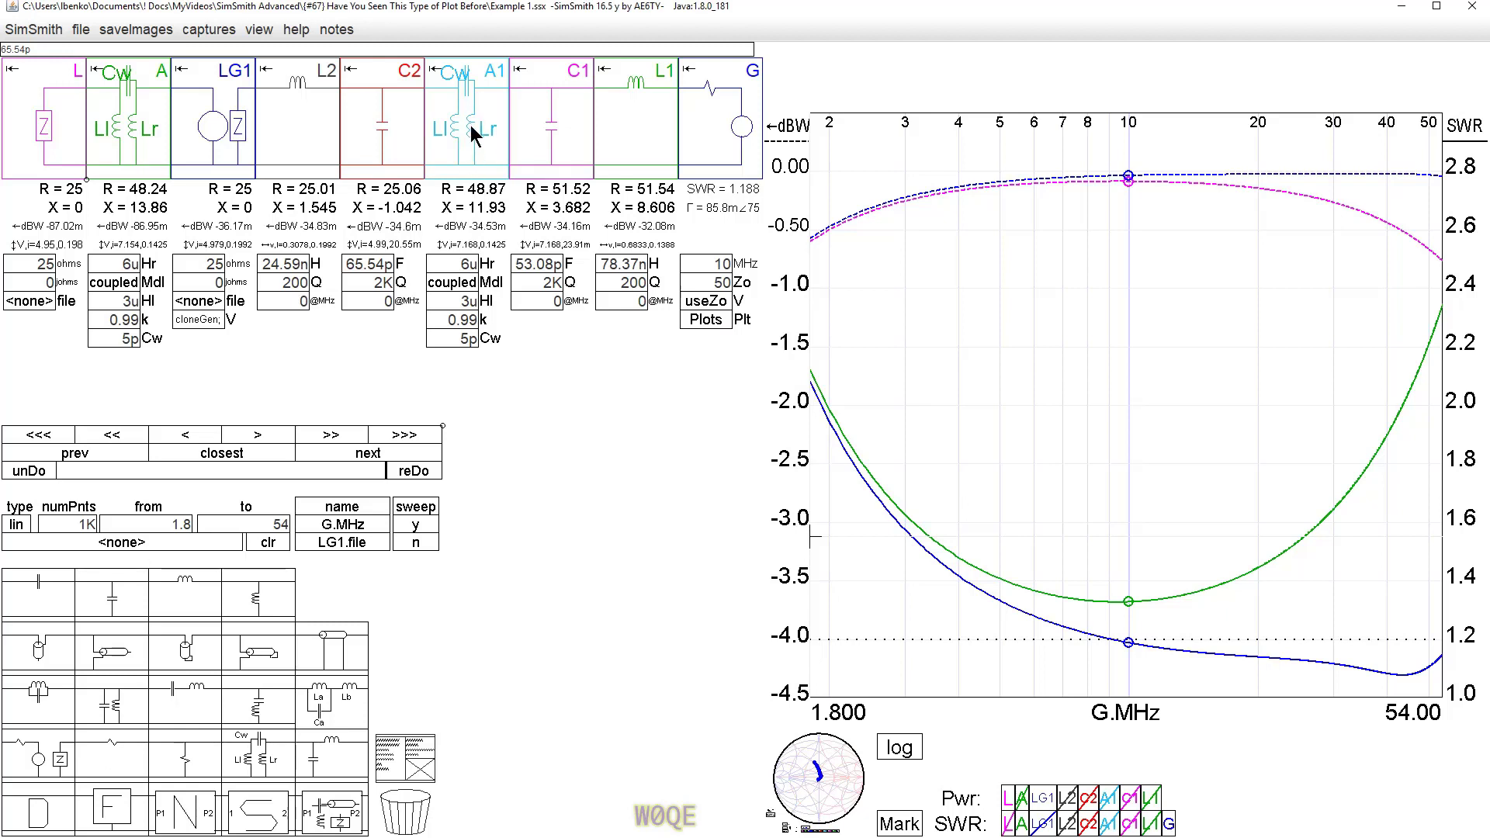
Insert series capacitor C3 of 3.591 nF between L1 and the generator, then read SWR at 1.800 MHz
click(31, 603)
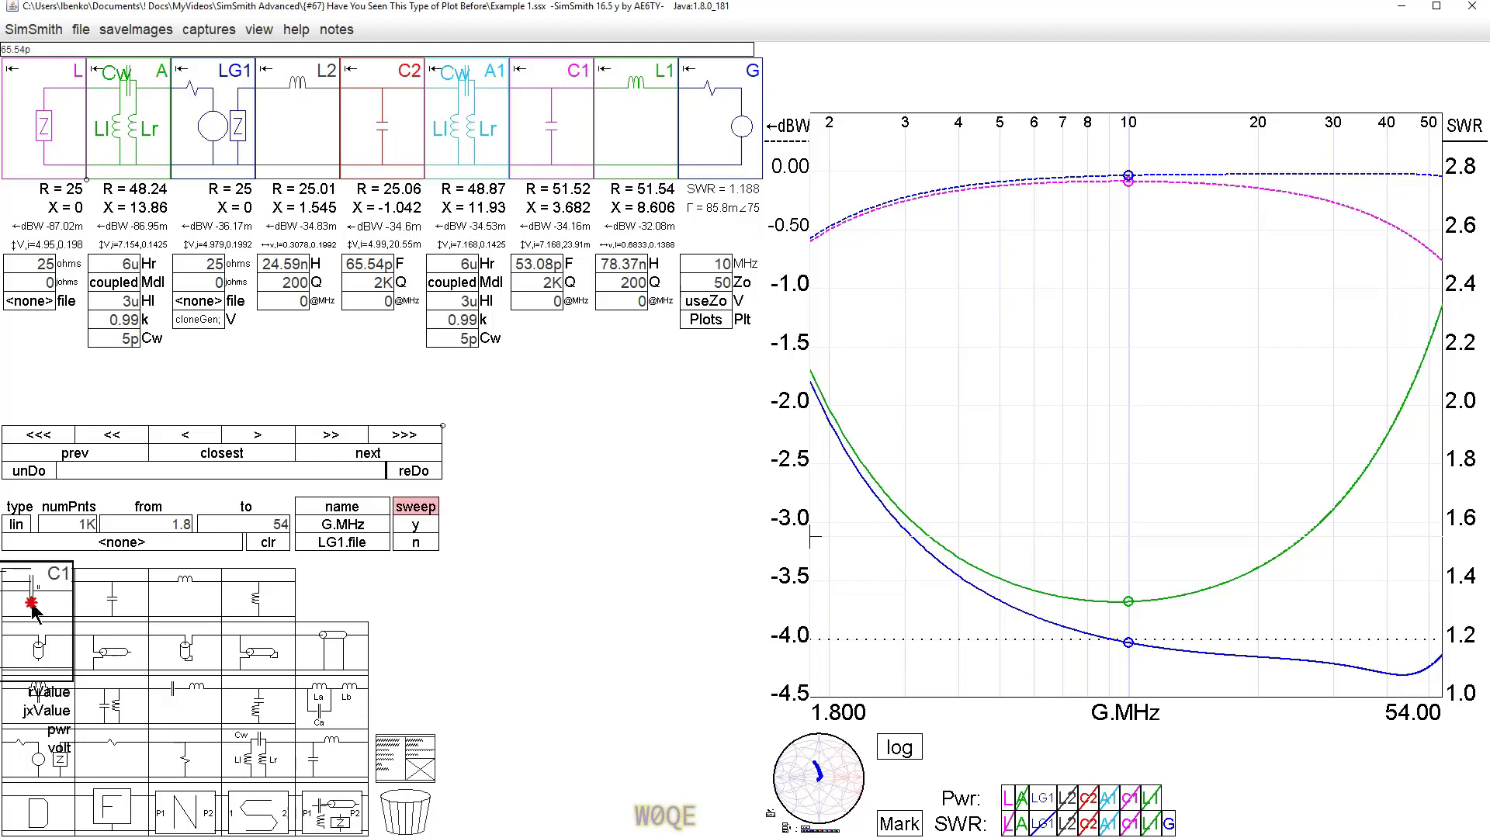
drag(31, 610, 724, 103)
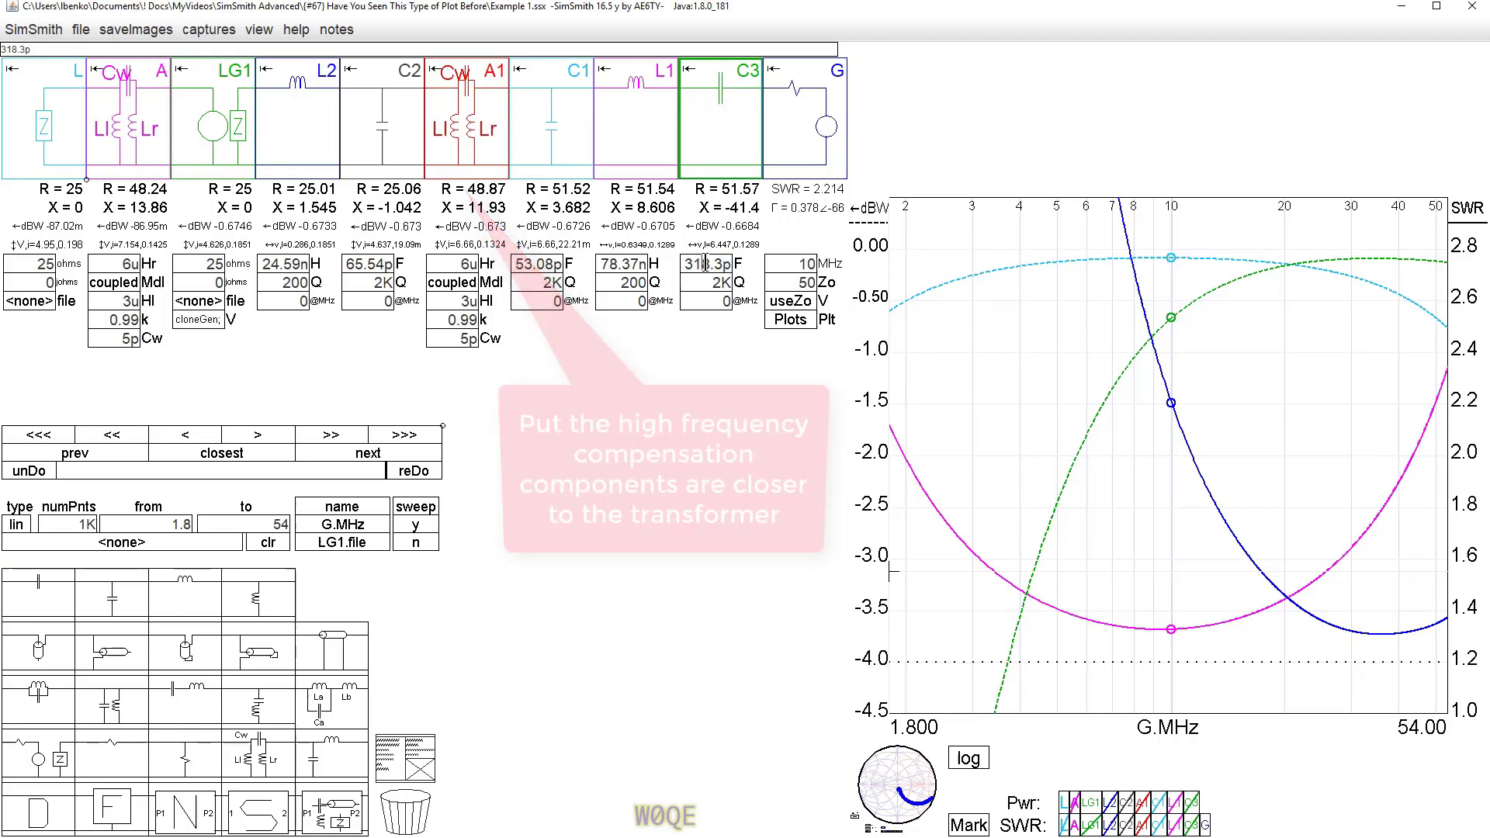
scroll(708, 276, up, 5)
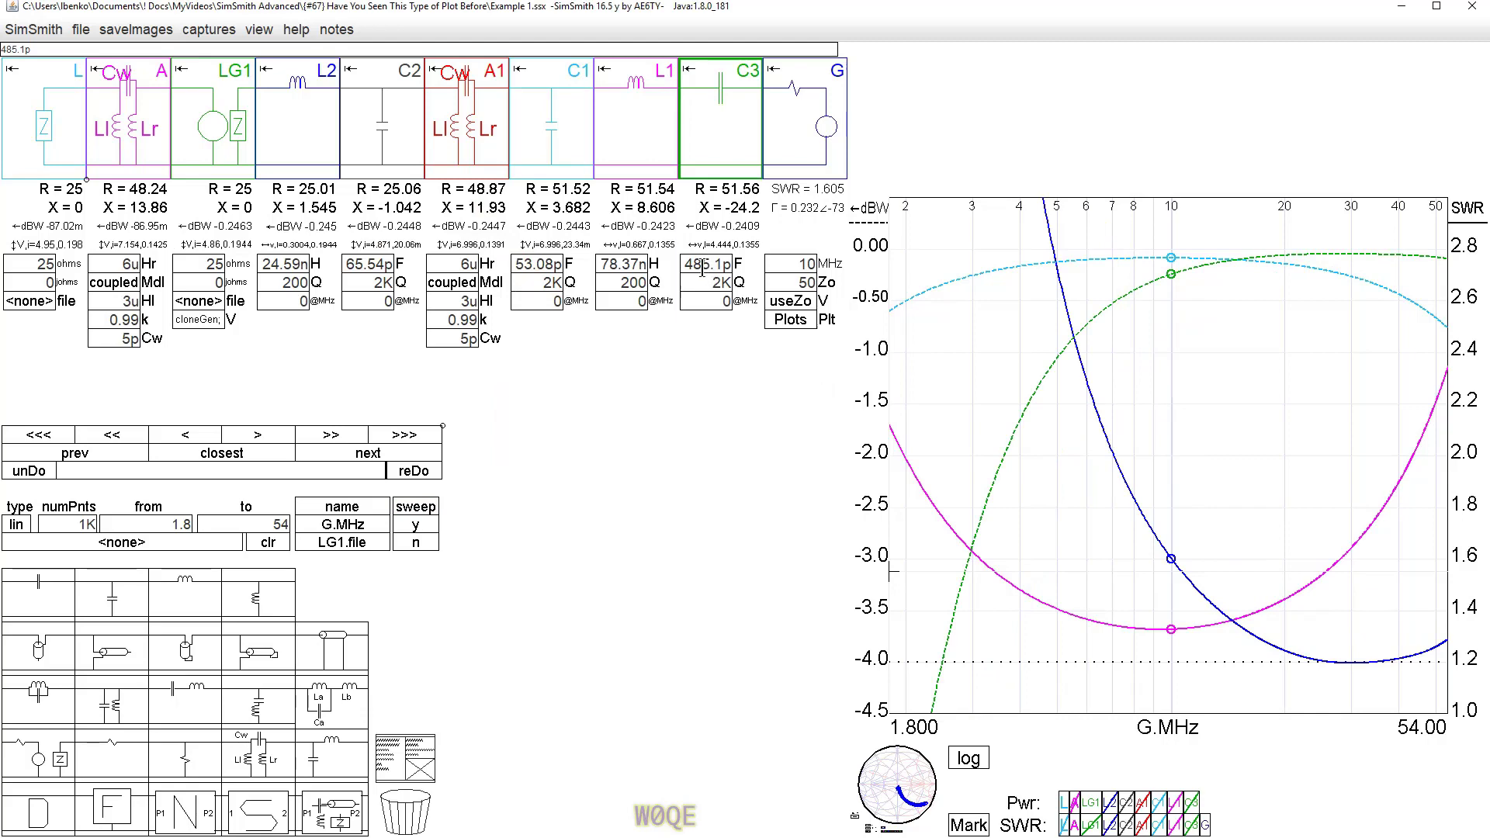
scroll(703, 269, up, 15)
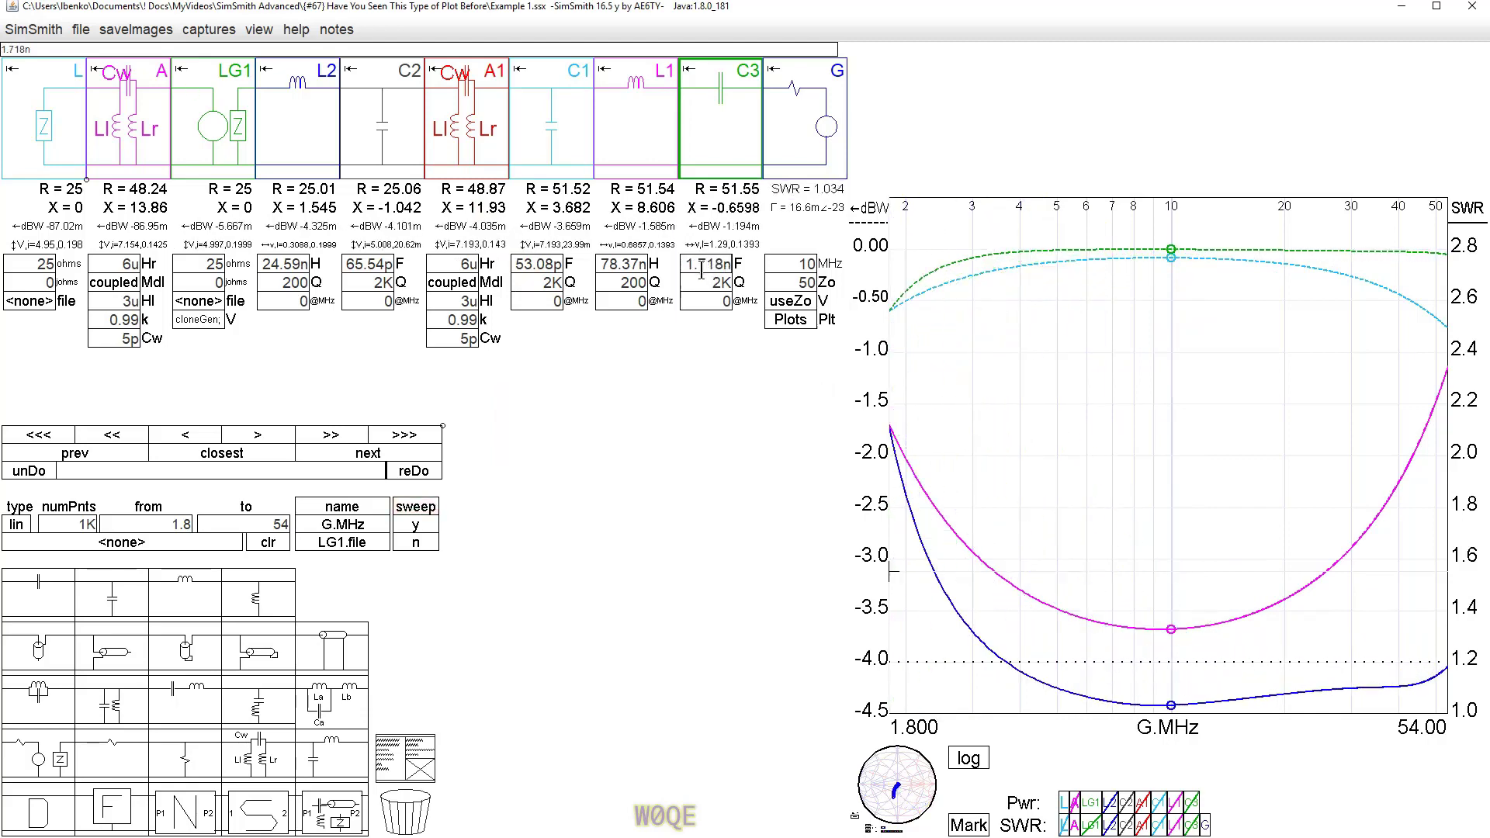
scroll(703, 271, up, 10)
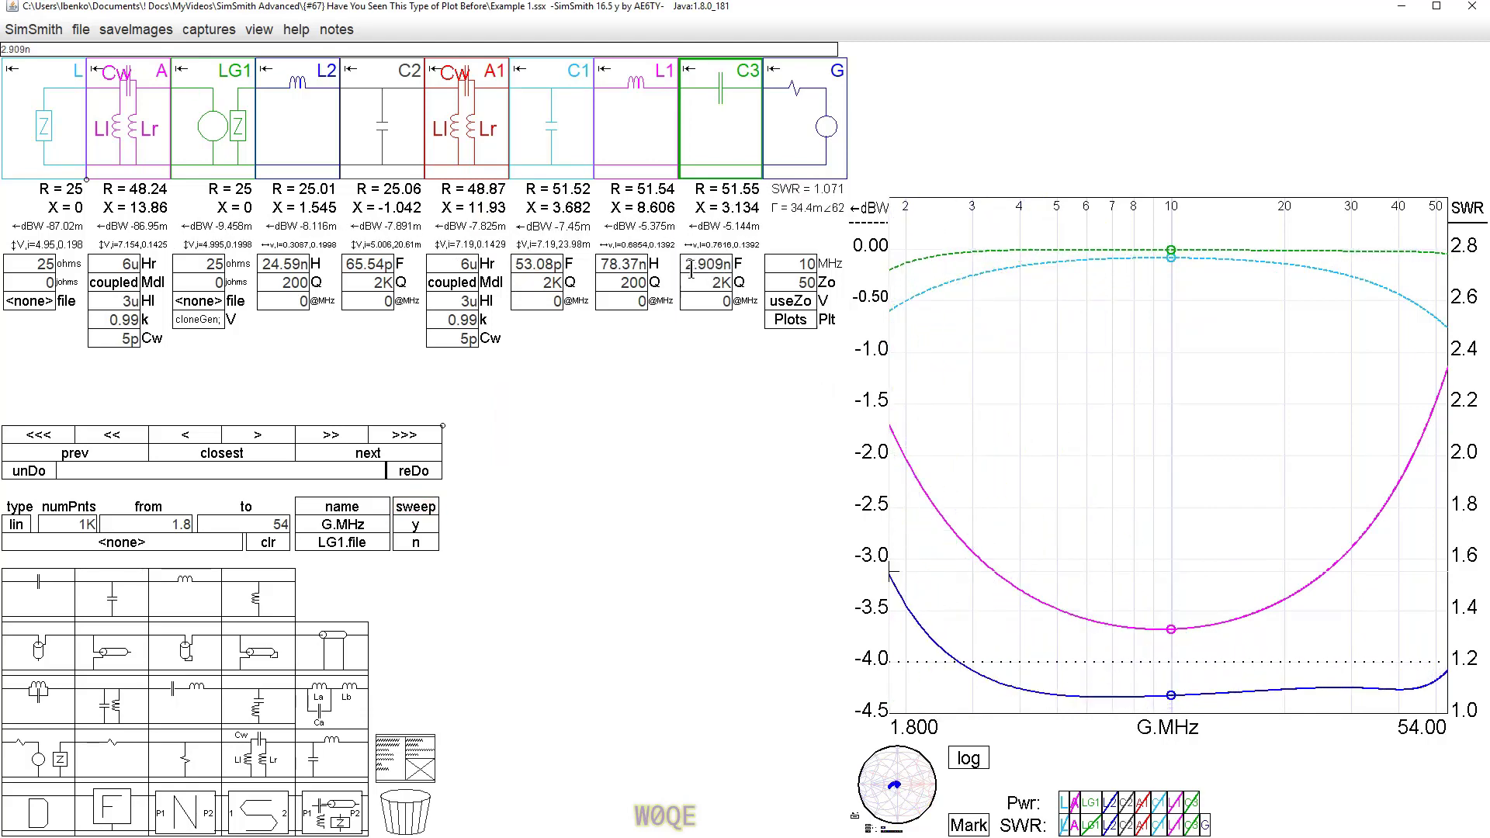
scroll(692, 271, up, 6)
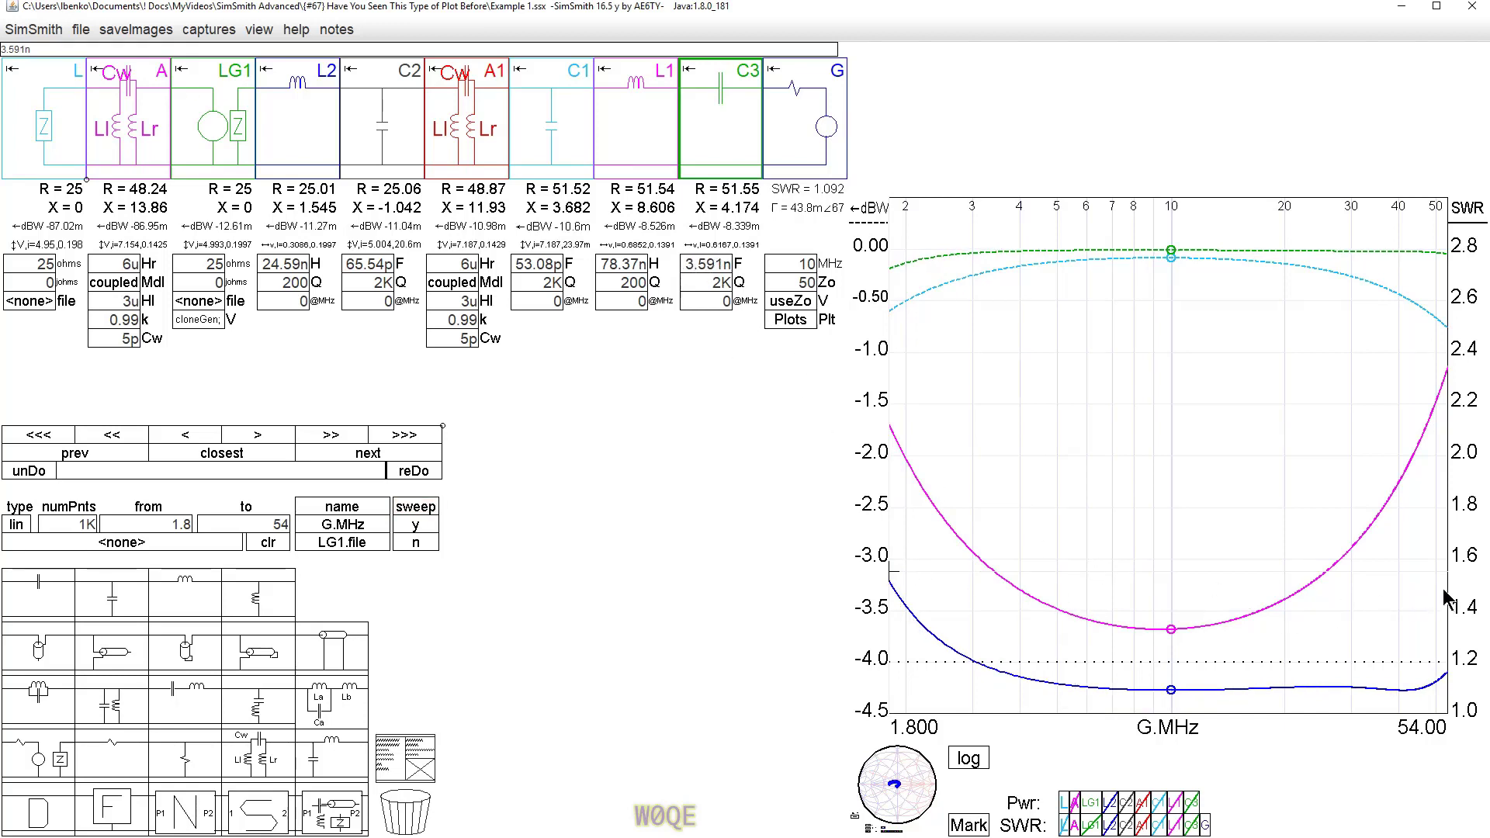
click(892, 587)
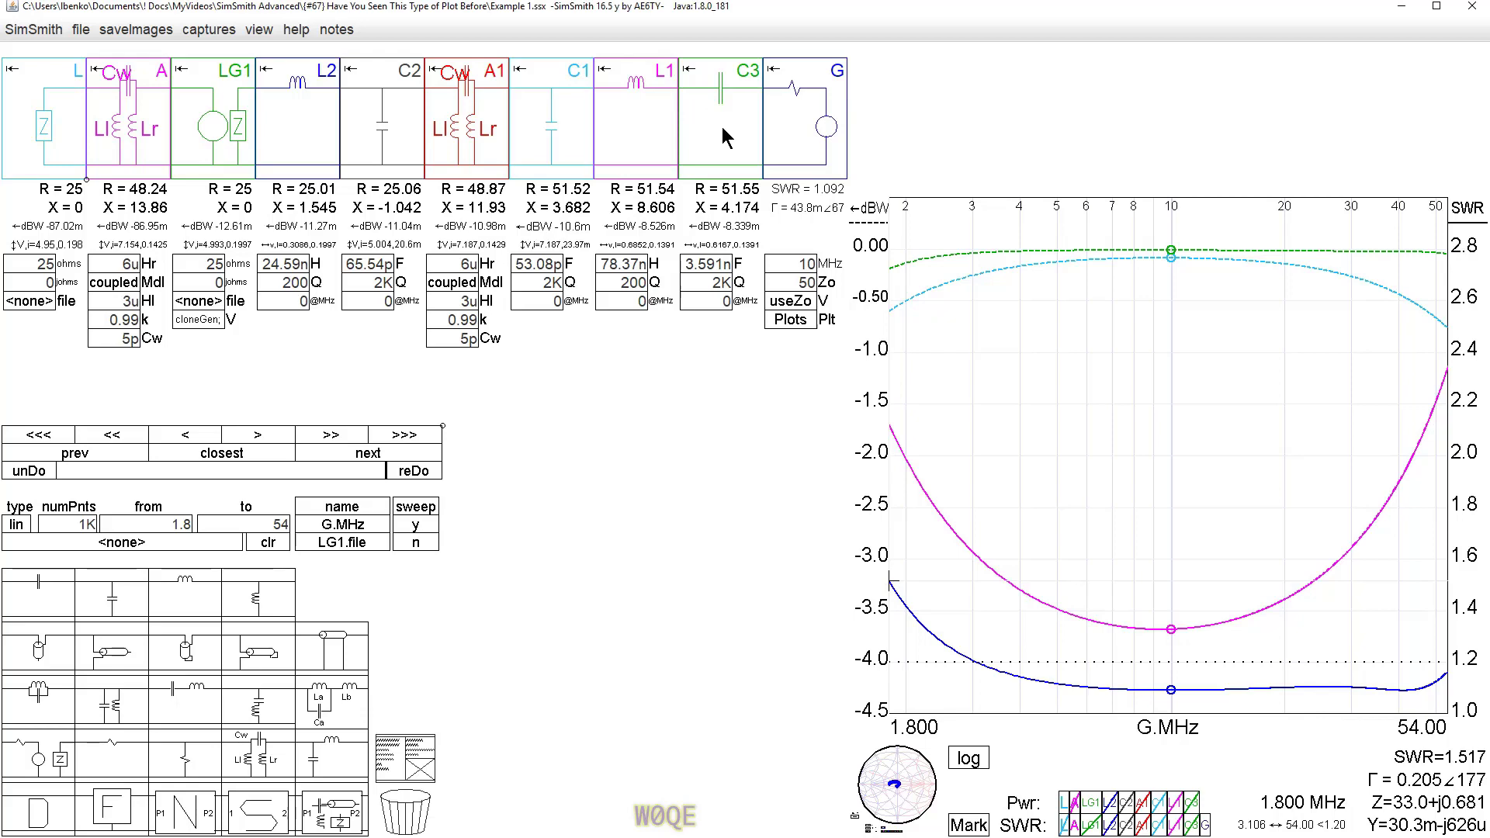
Insert series capacitor C4 between LG1 and L2 and raise it to about 9.04 nF
drag(44, 596, 302, 117)
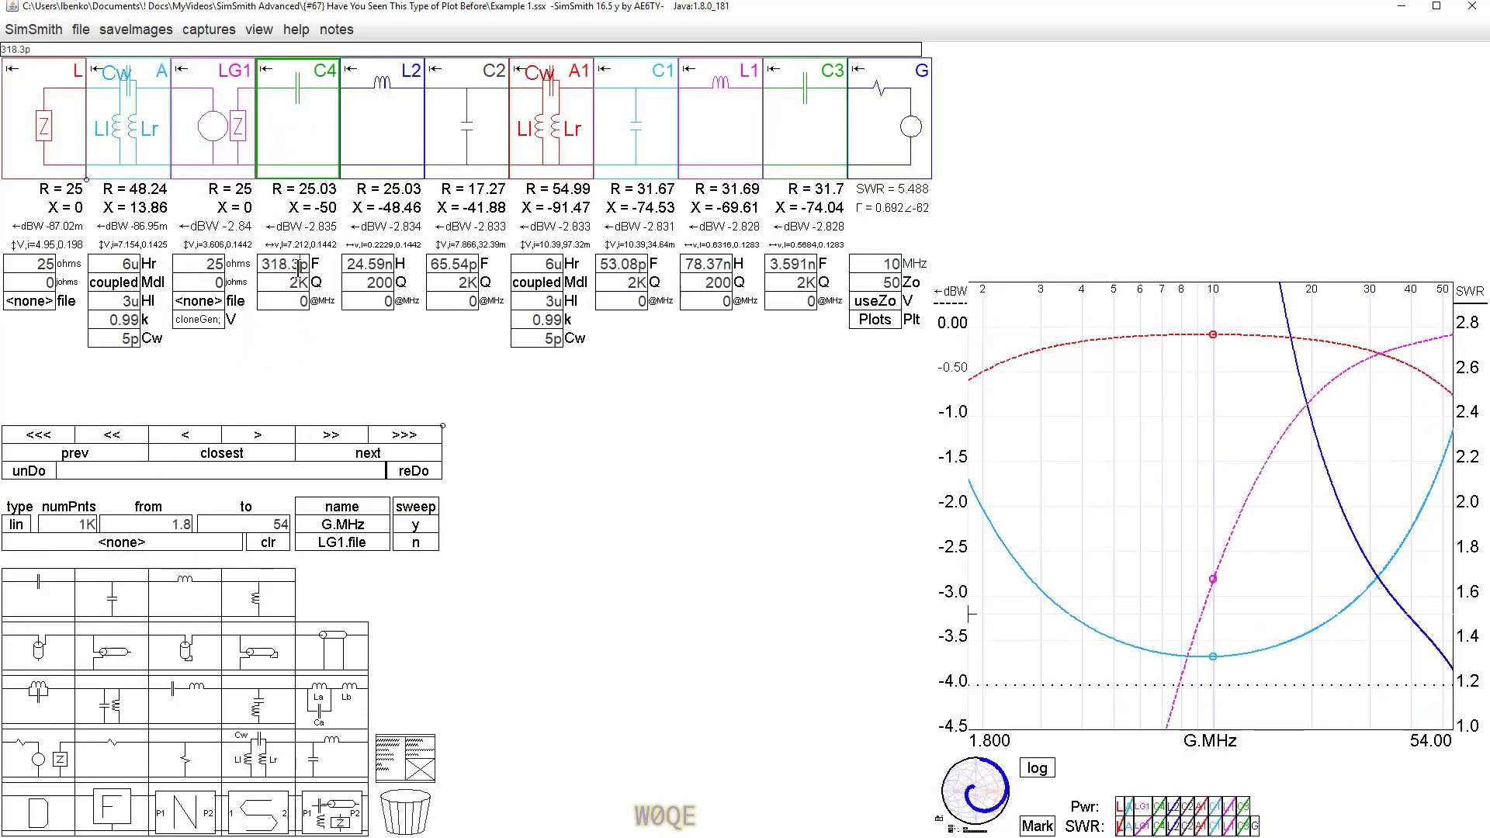
scroll(284, 263, up, 20)
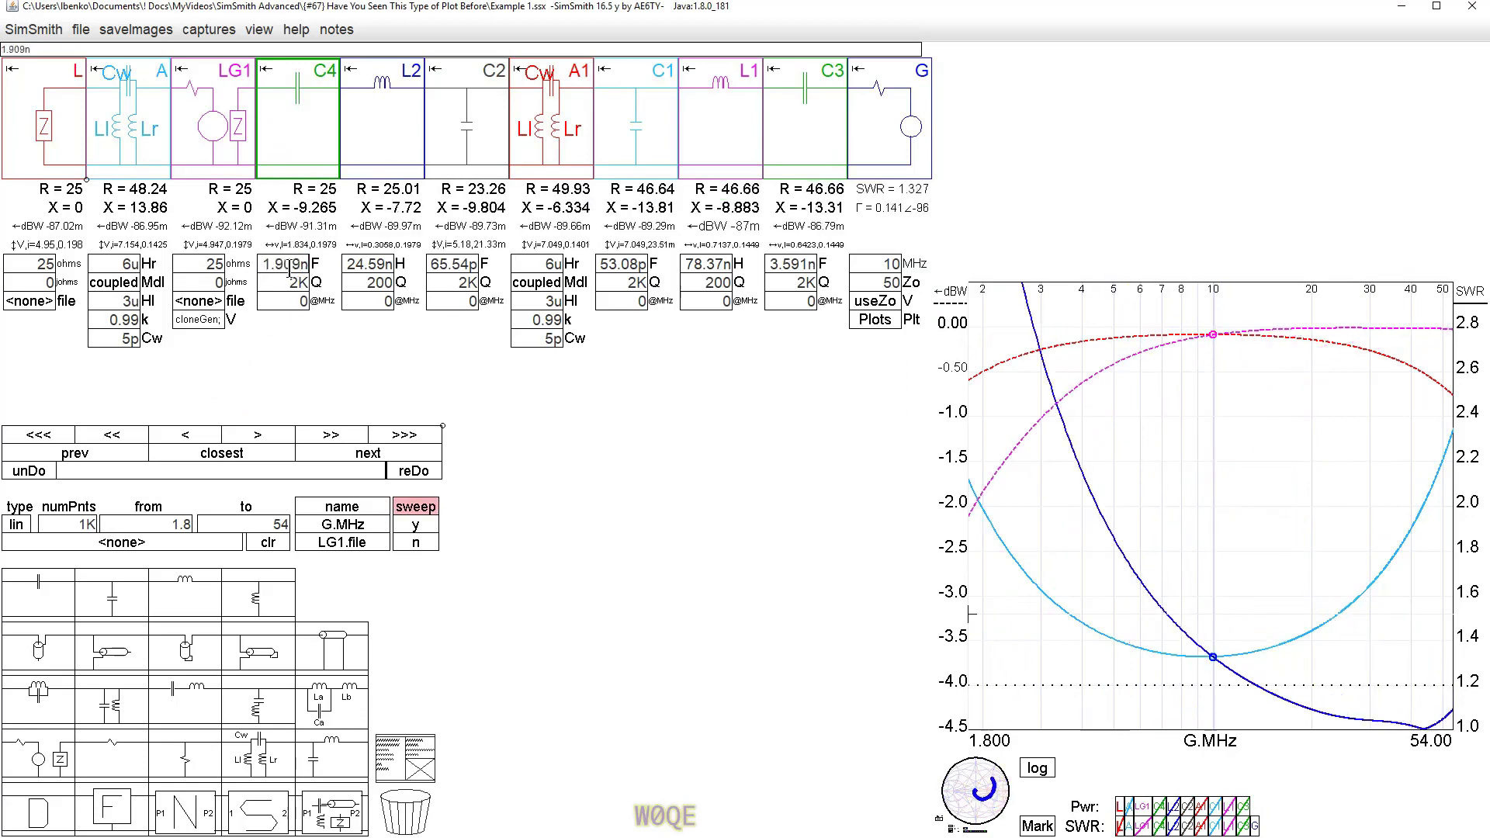
scroll(289, 268, up, 9)
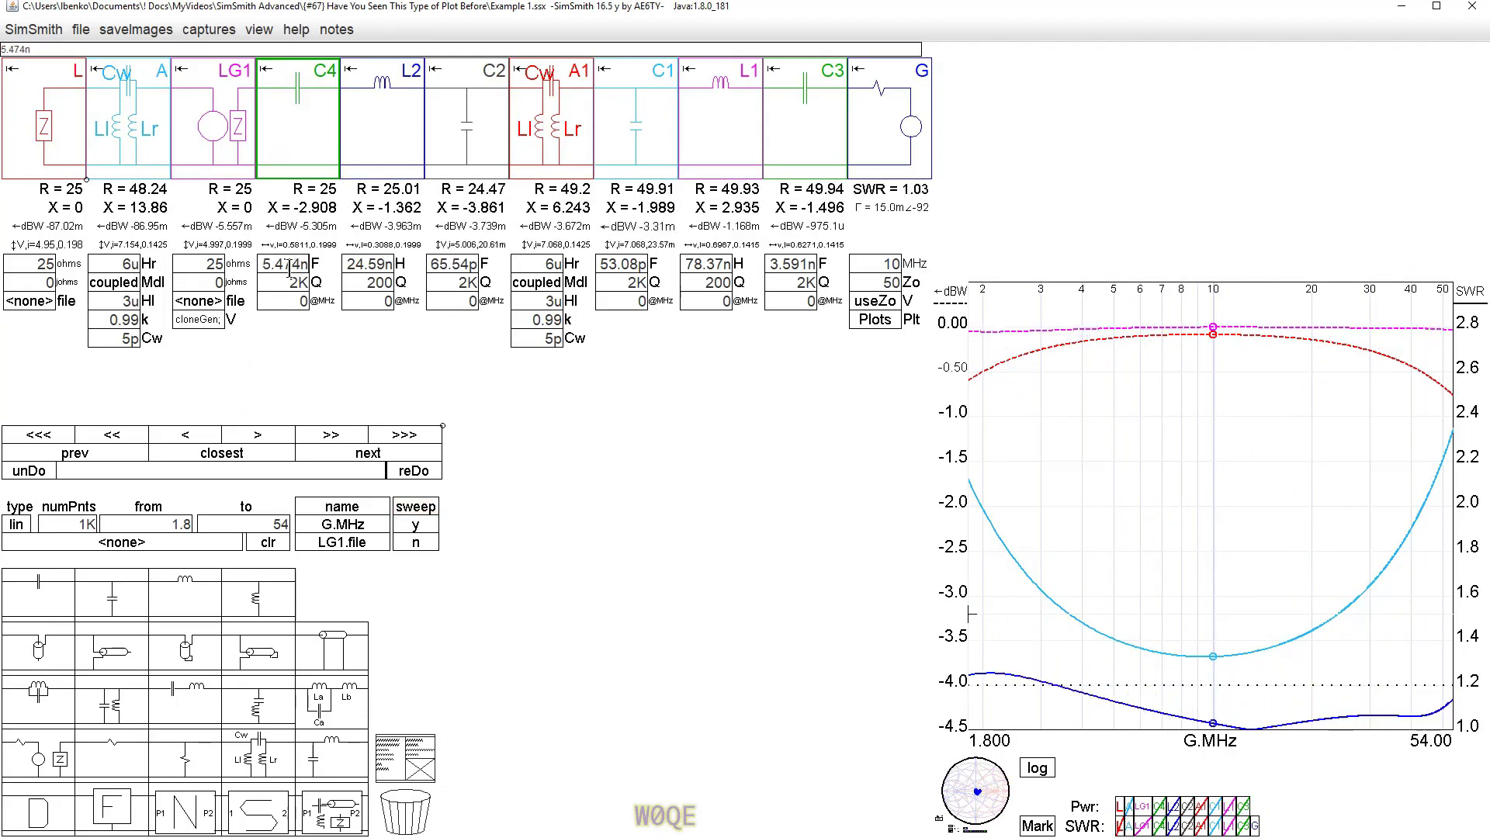
scroll(289, 269, up, 3)
scroll(289, 269, up, 1)
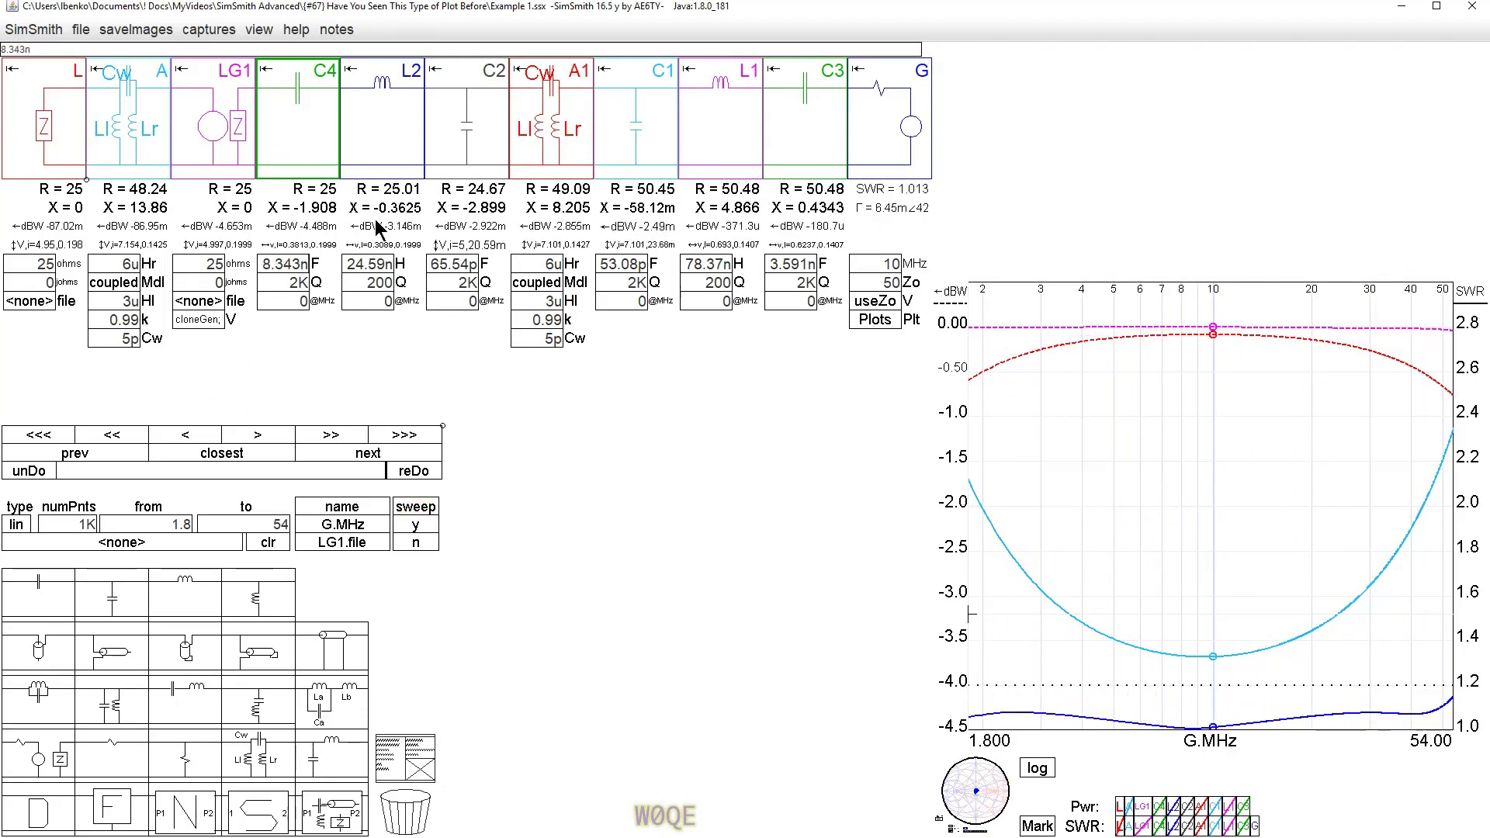
scroll(88, 180, down, 1)
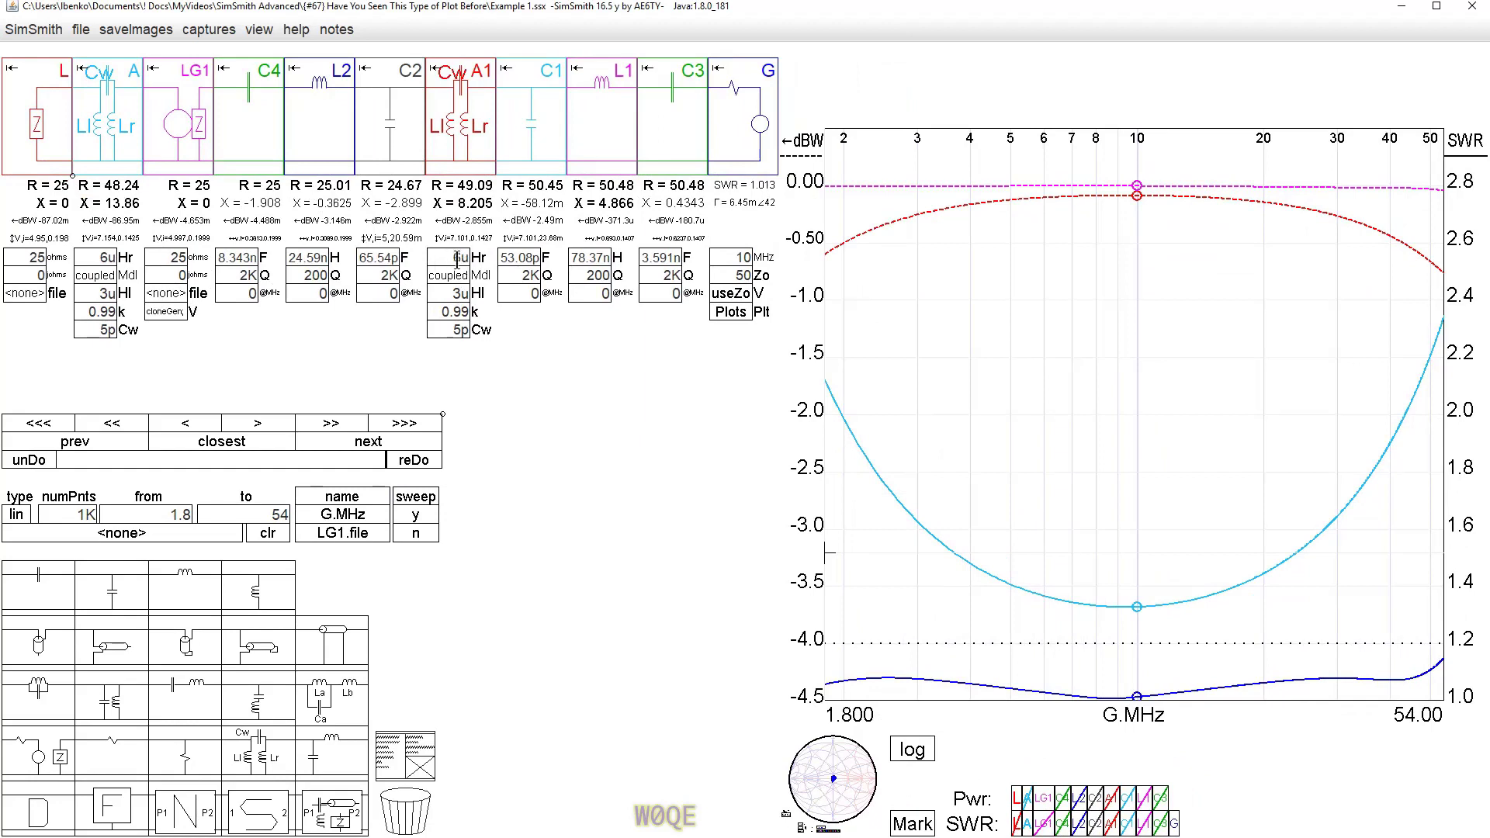
click(237, 261)
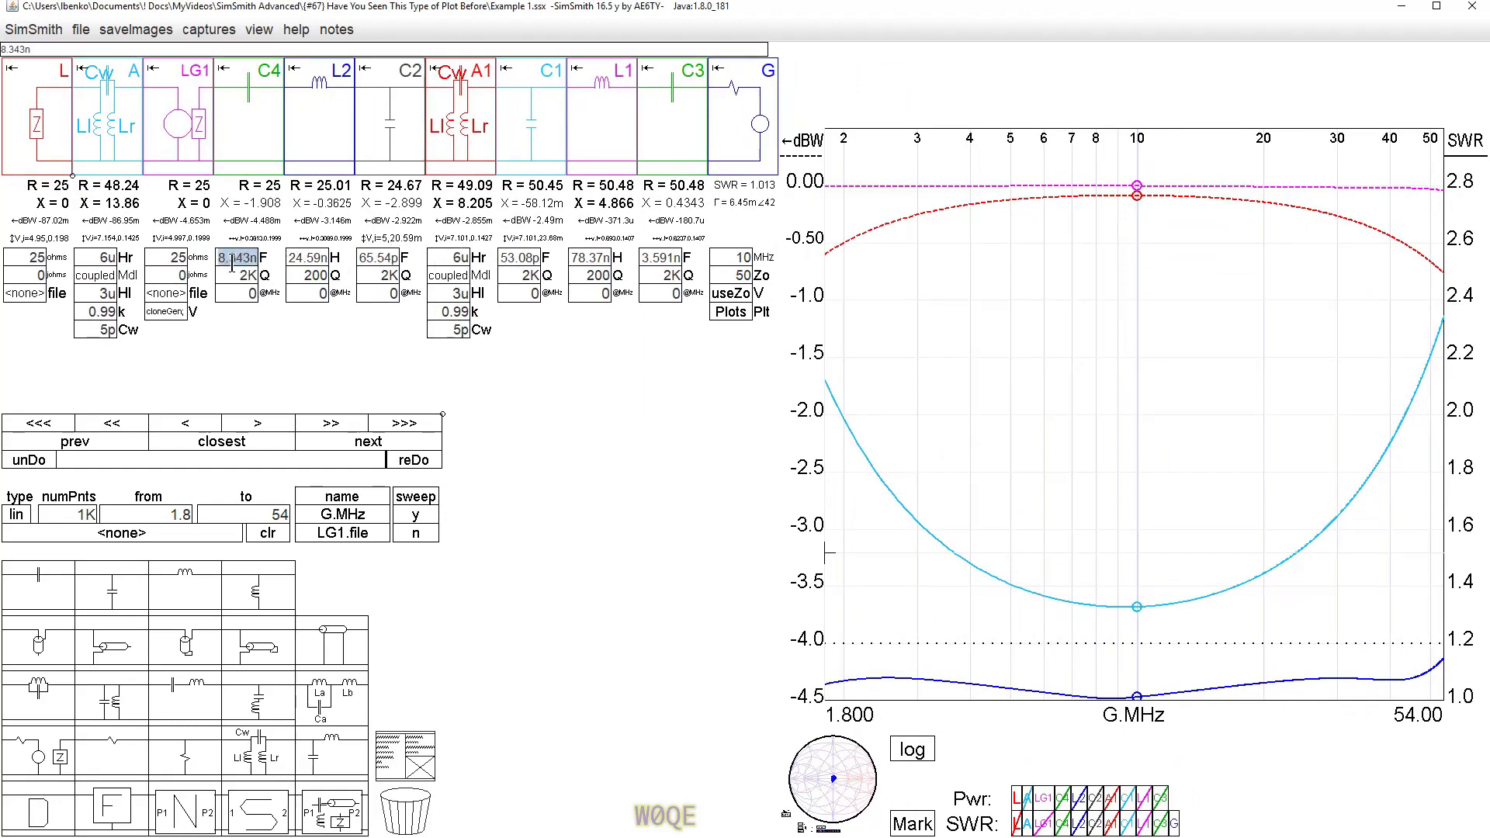
scroll(232, 264, up, 10)
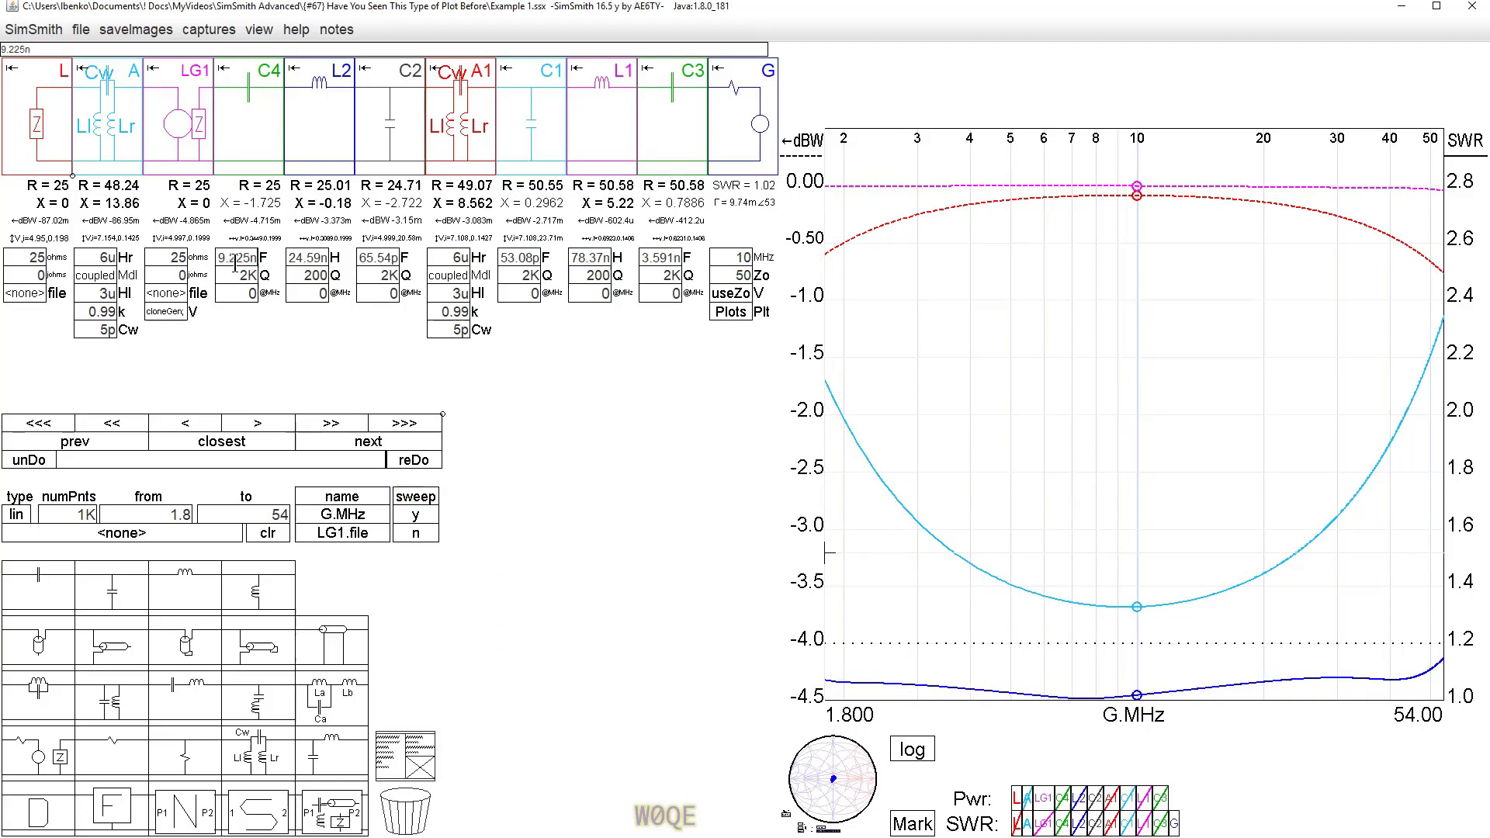
scroll(235, 264, down, 2)
Raise C3 to about 4.3 nF, bringing SWR to 1.031
click(646, 256)
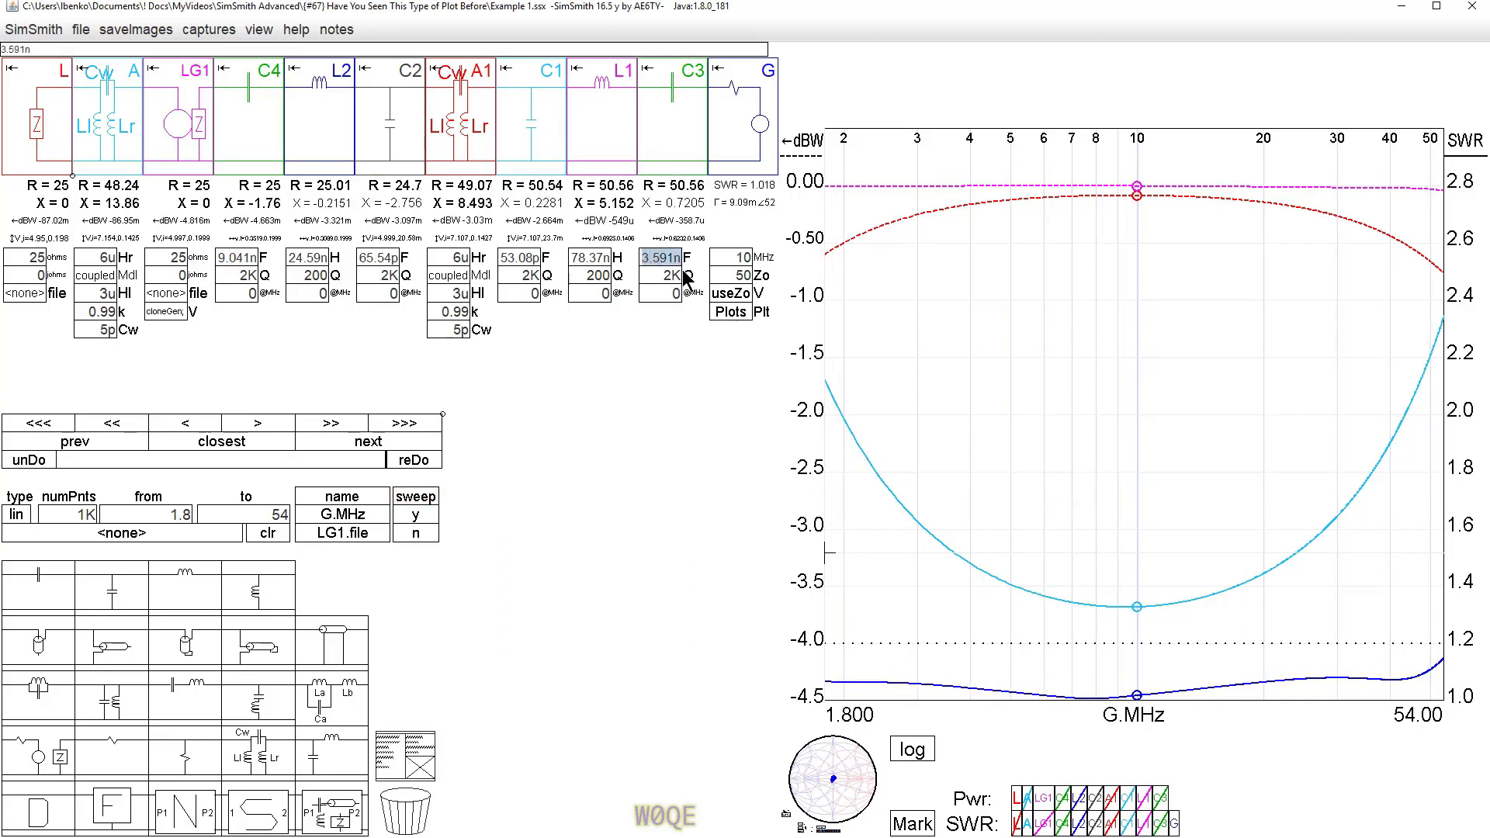
scroll(667, 259, up, 11)
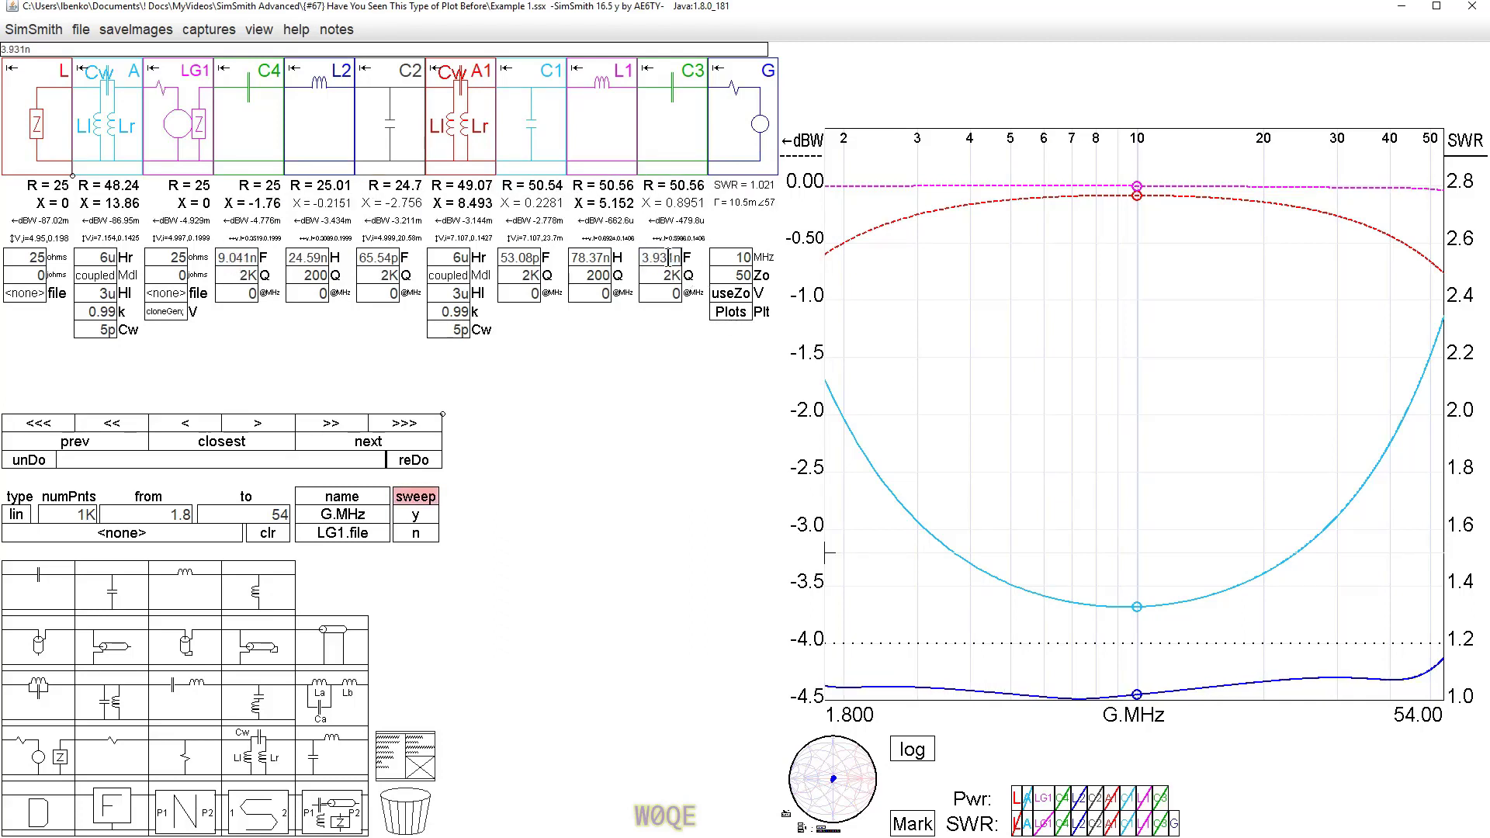
scroll(667, 258, up, 3)
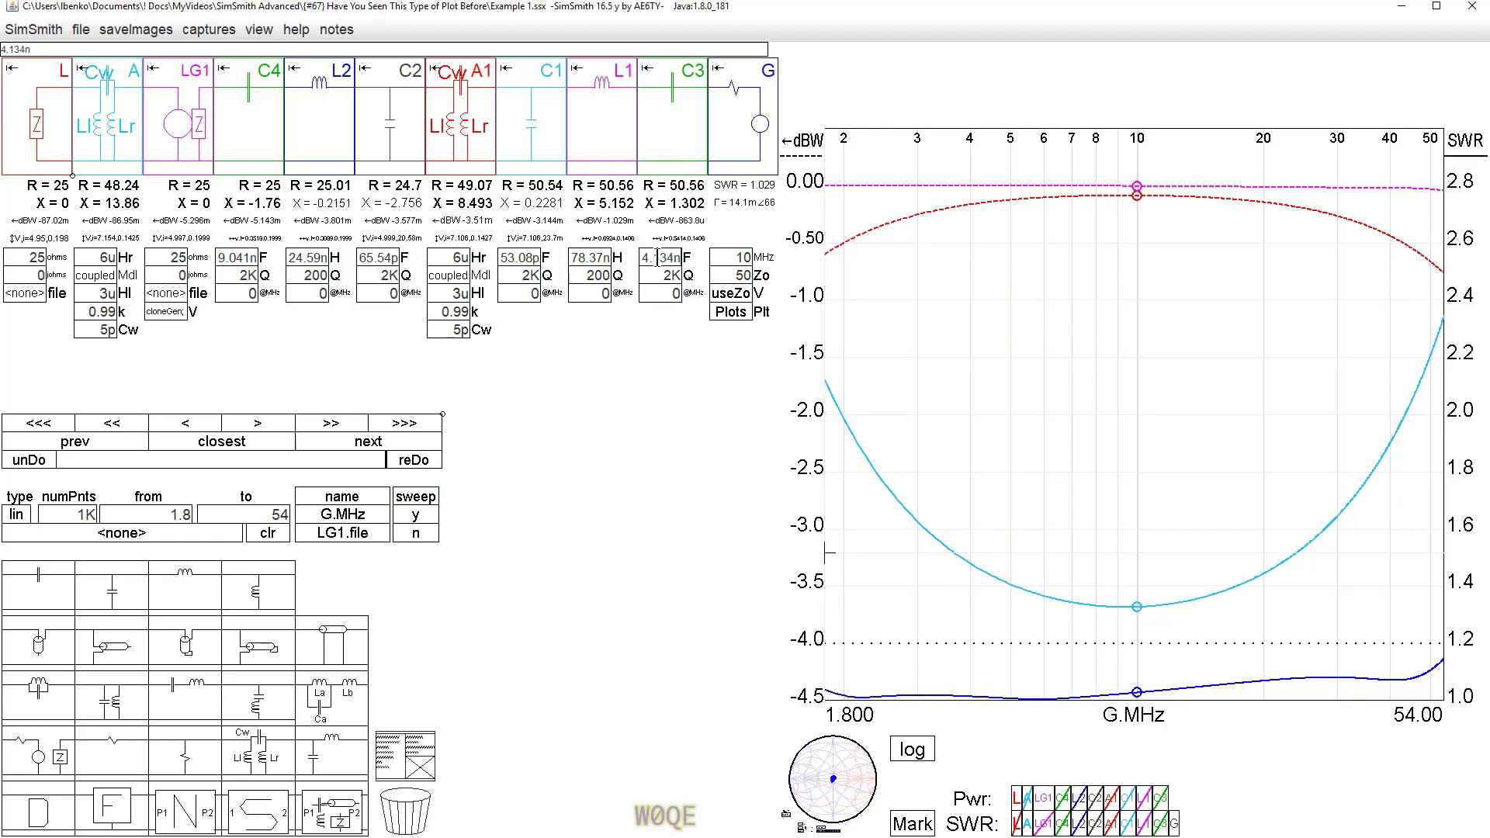
scroll(666, 259, up, 5)
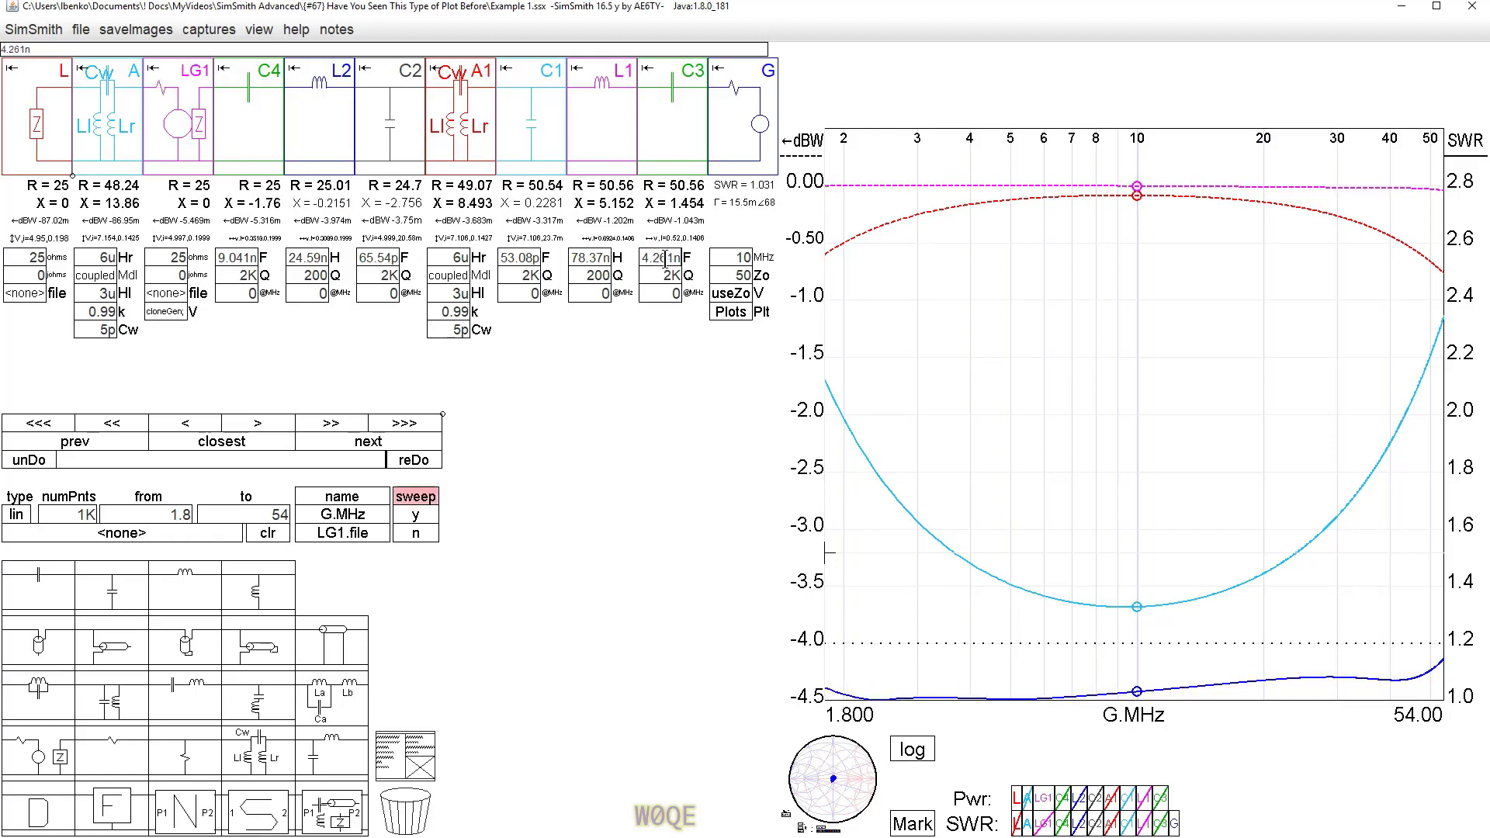
Begin retuning by nudging the C1, L1 and C2 values
scroll(666, 259, down, 1)
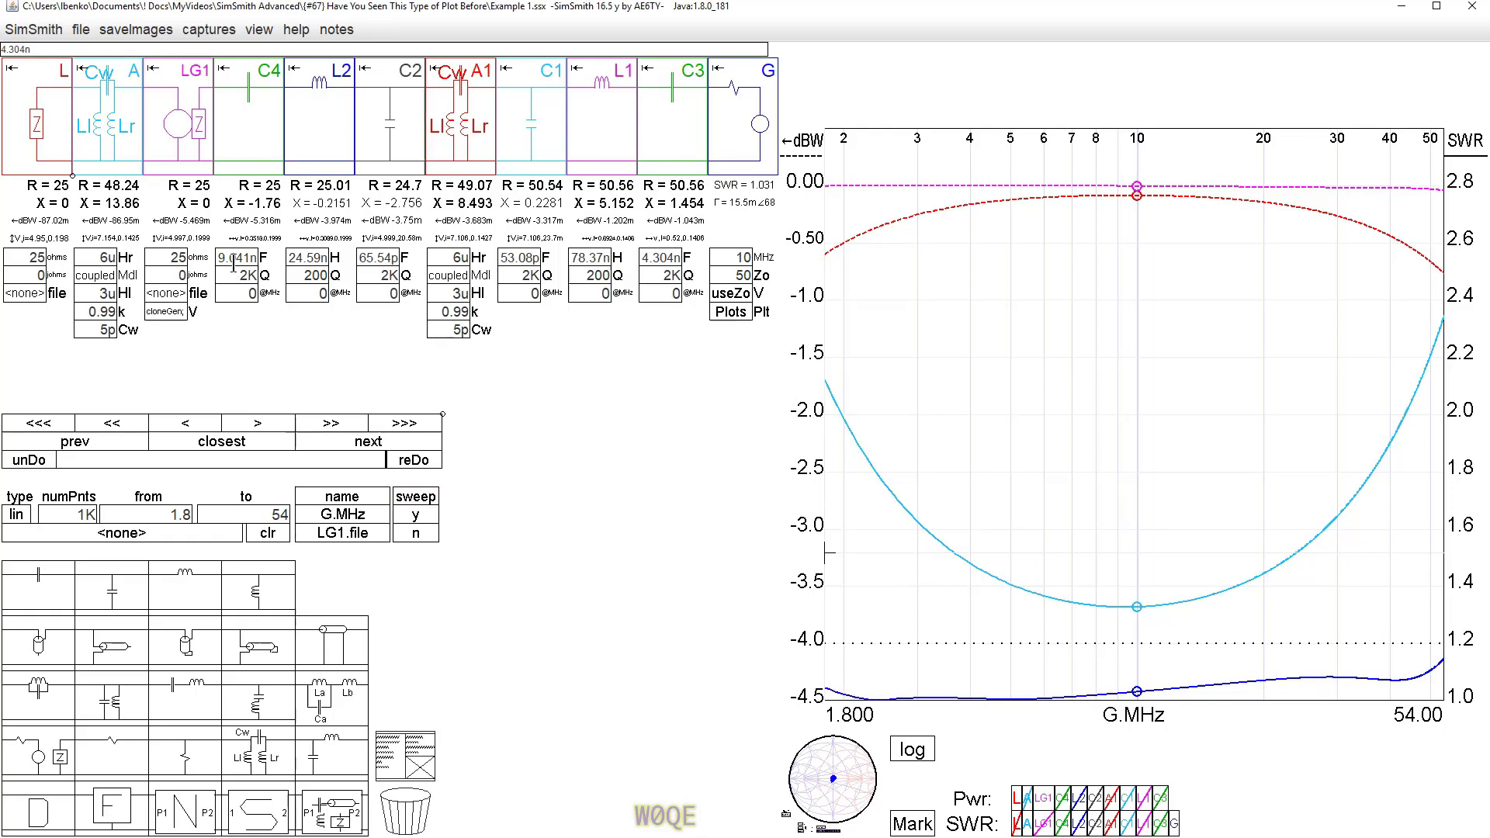
scroll(236, 261, down, 2)
scroll(236, 261, down, 1)
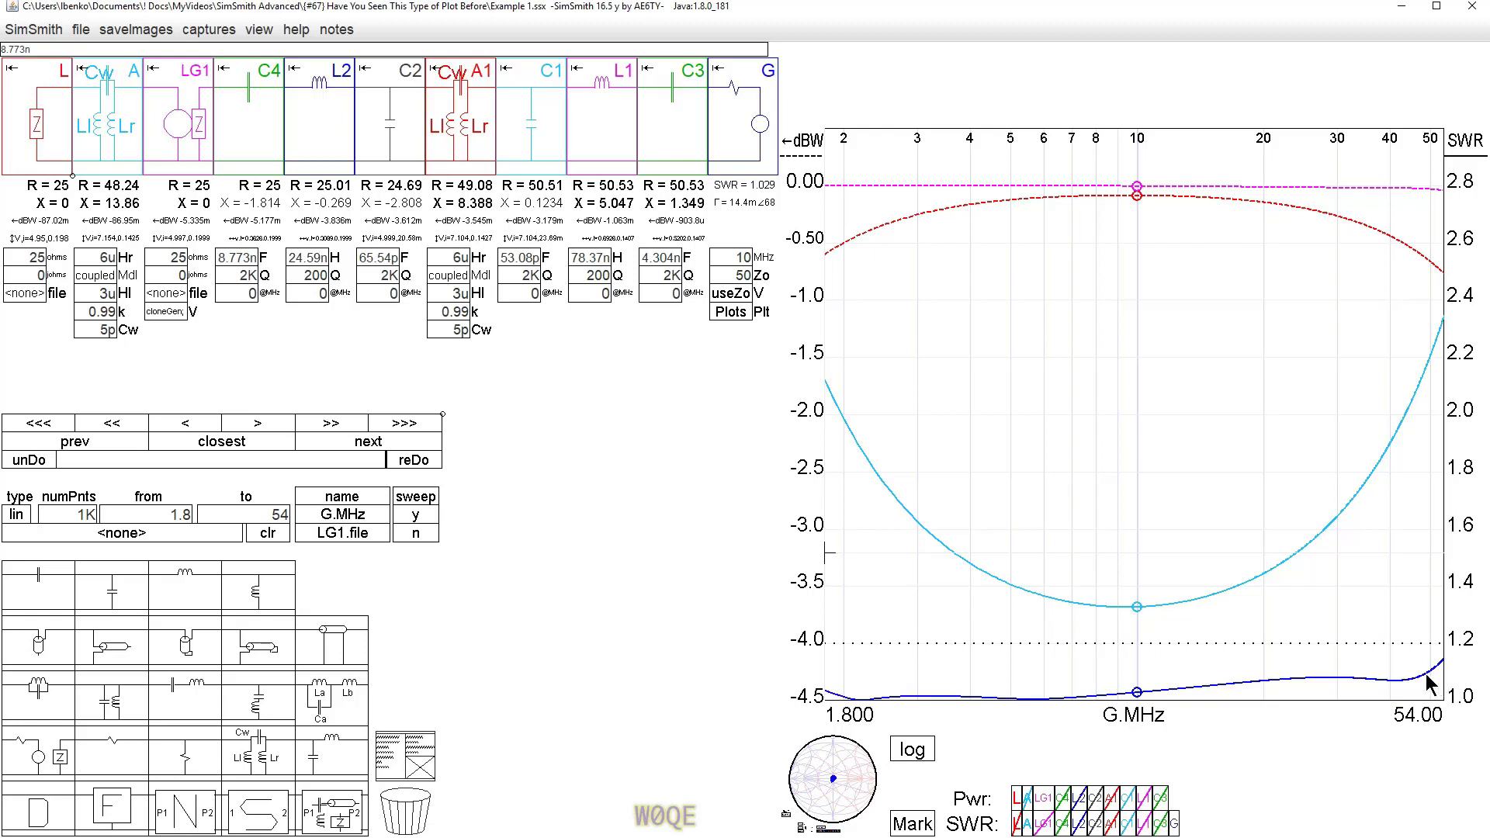
click(520, 261)
scroll(522, 261, up, 2)
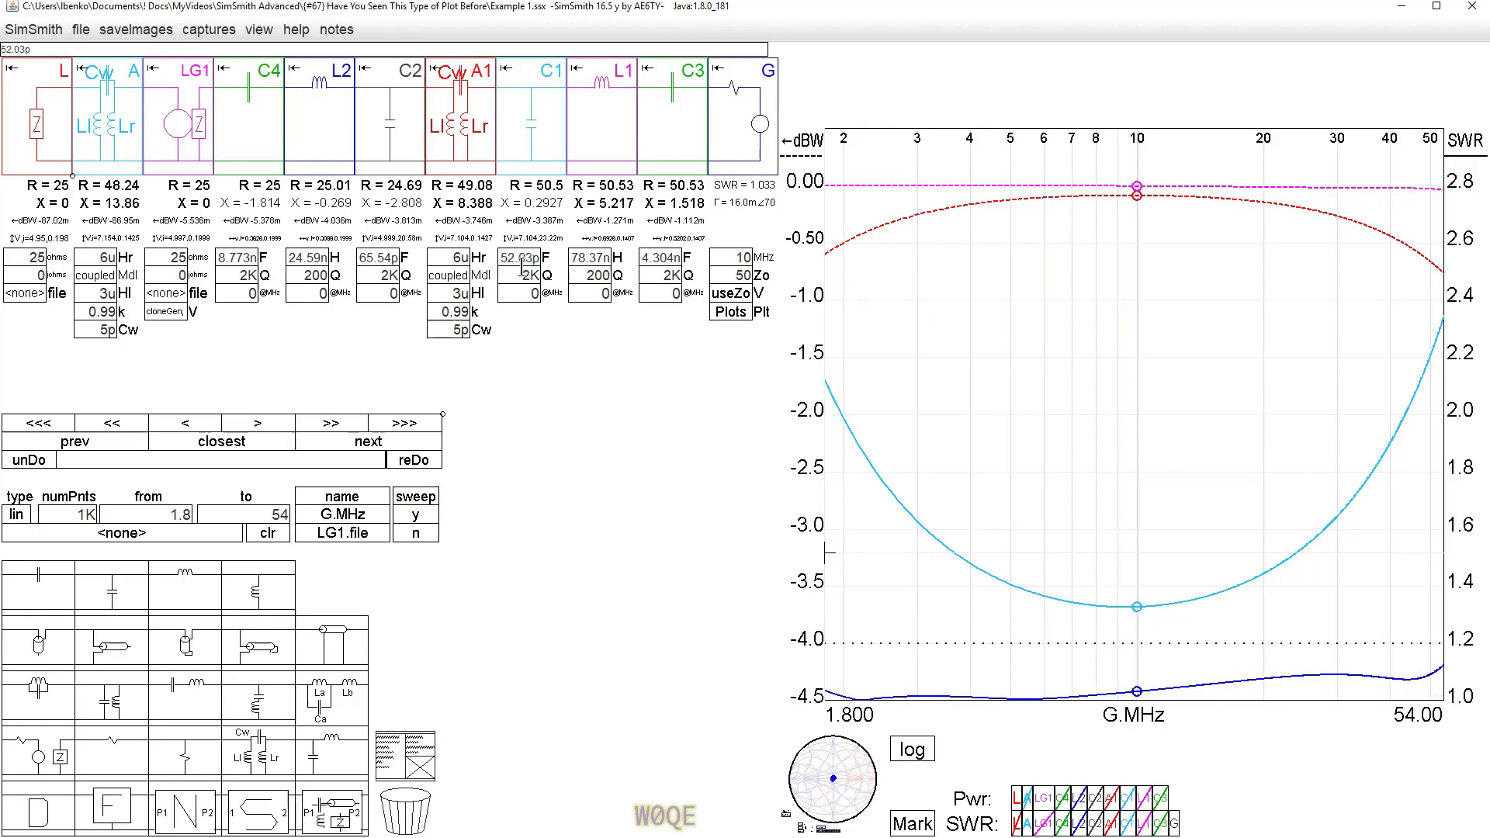
scroll(532, 261, down, 8)
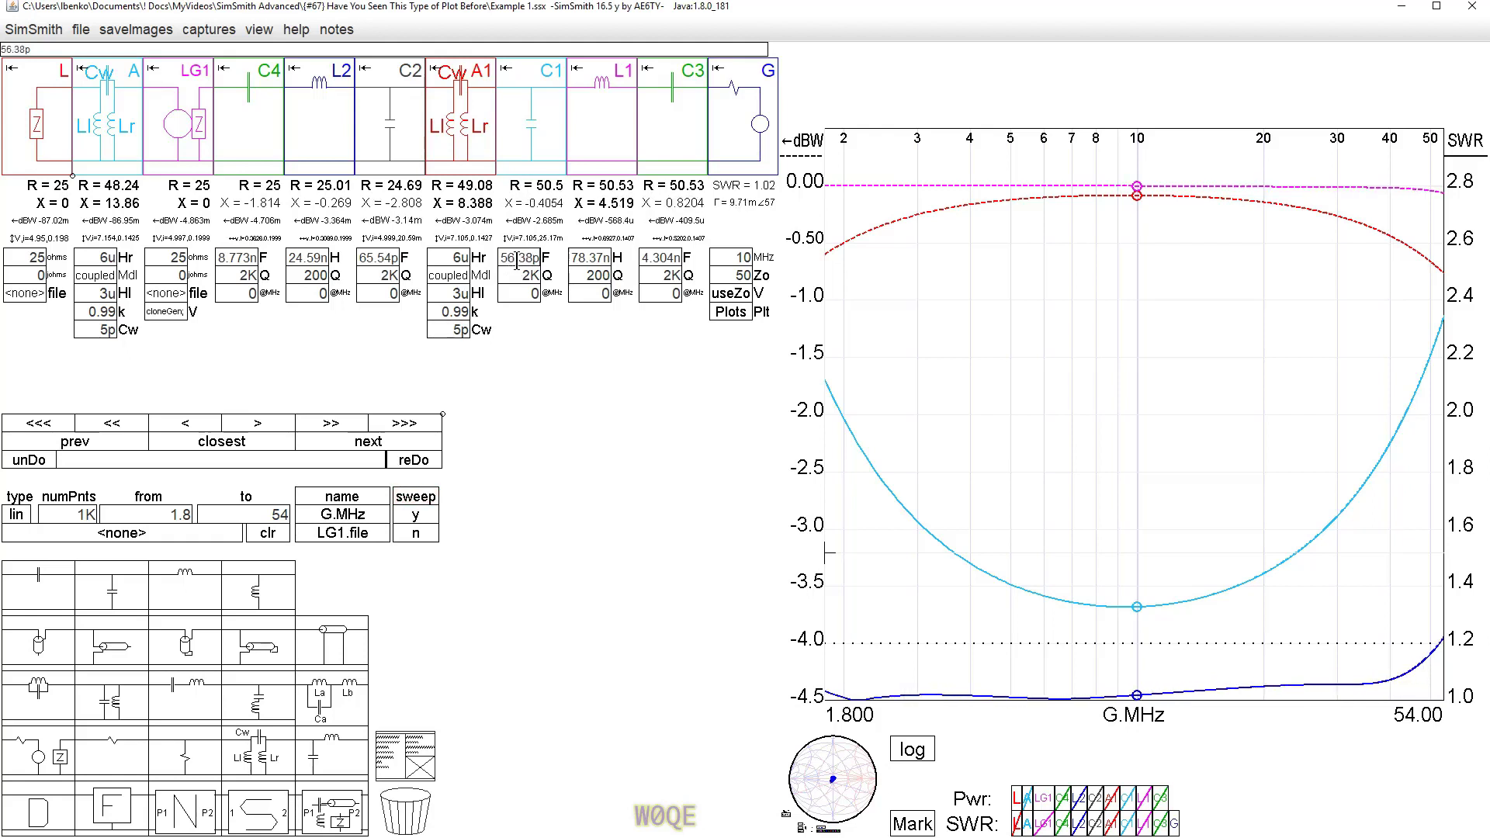
click(591, 260)
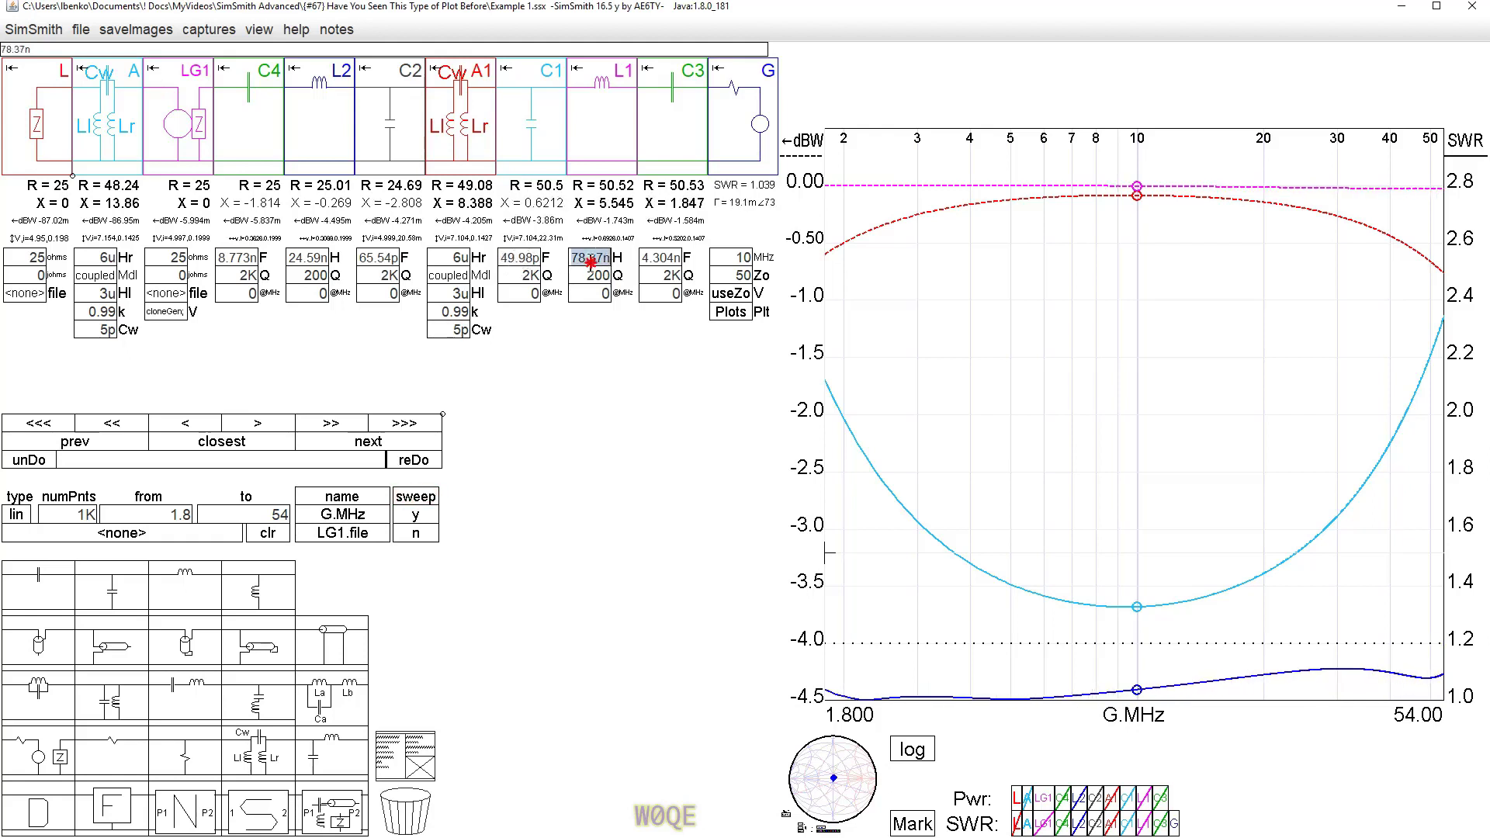
scroll(591, 259, down, 3)
scroll(591, 260, down, 1)
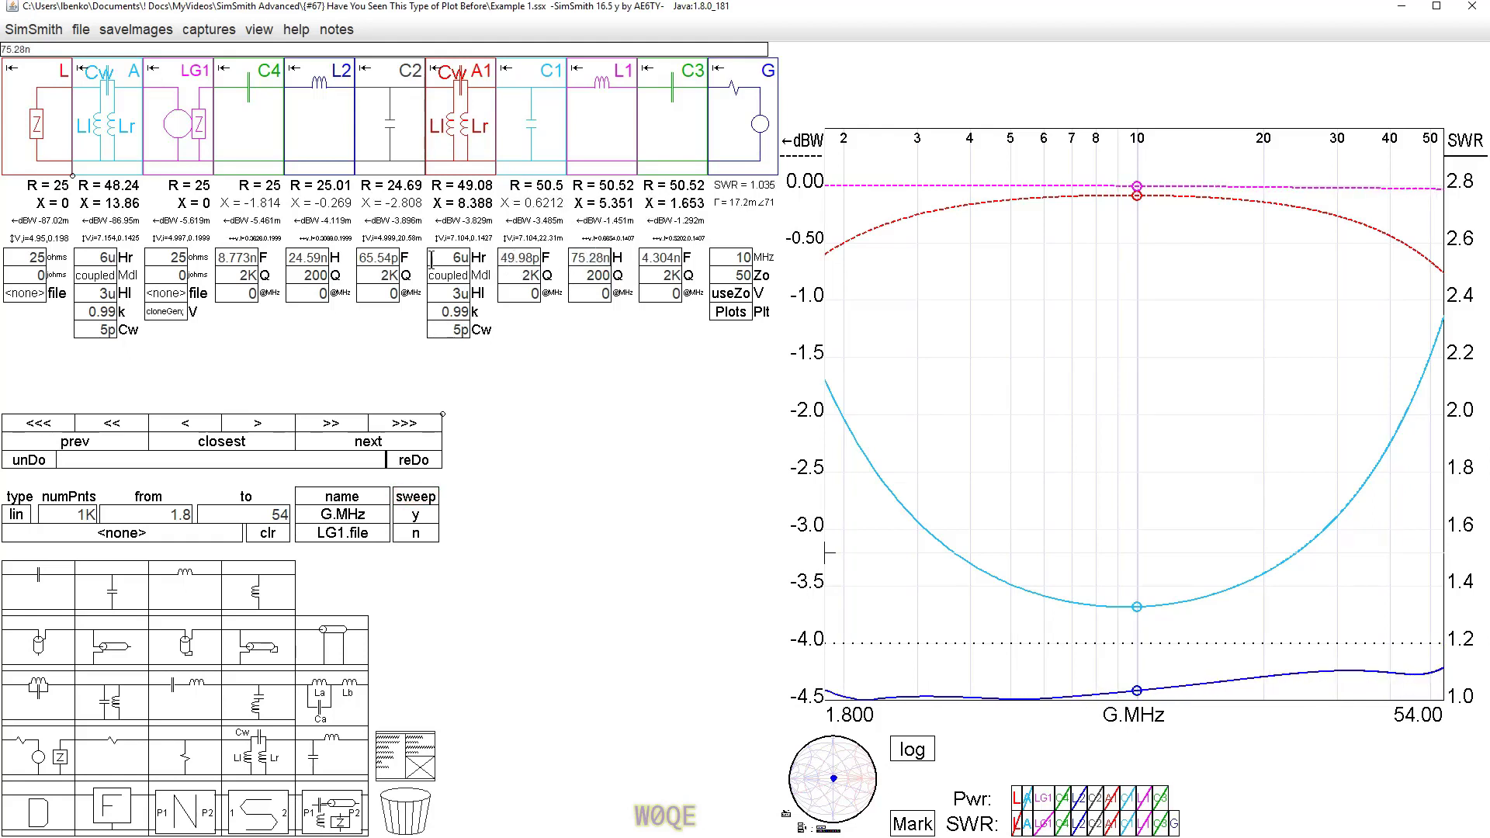
click(392, 259)
scroll(392, 259, down, 3)
scroll(394, 258, up, 10)
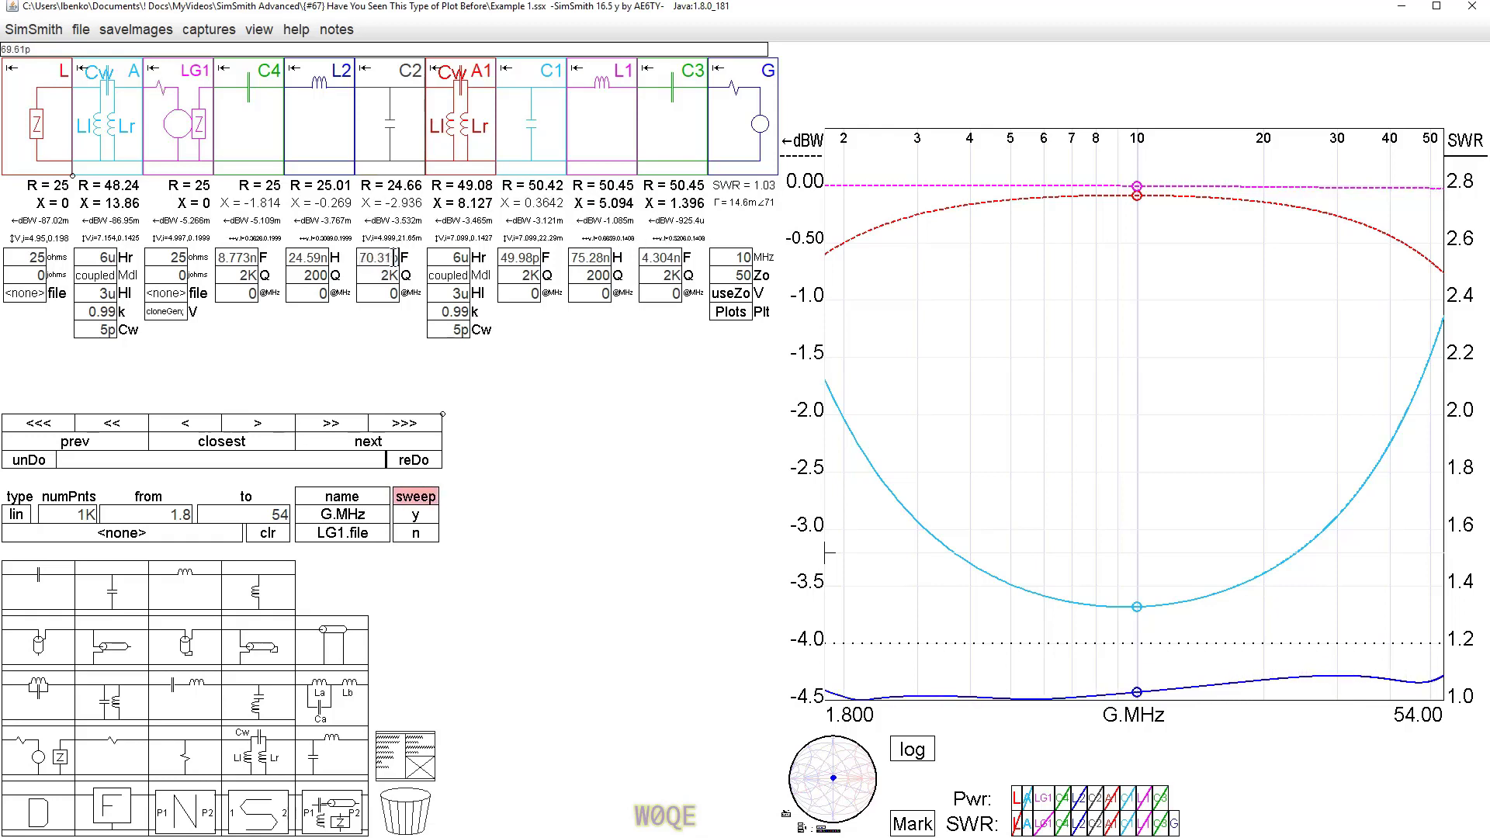
scroll(383, 256, up, 4)
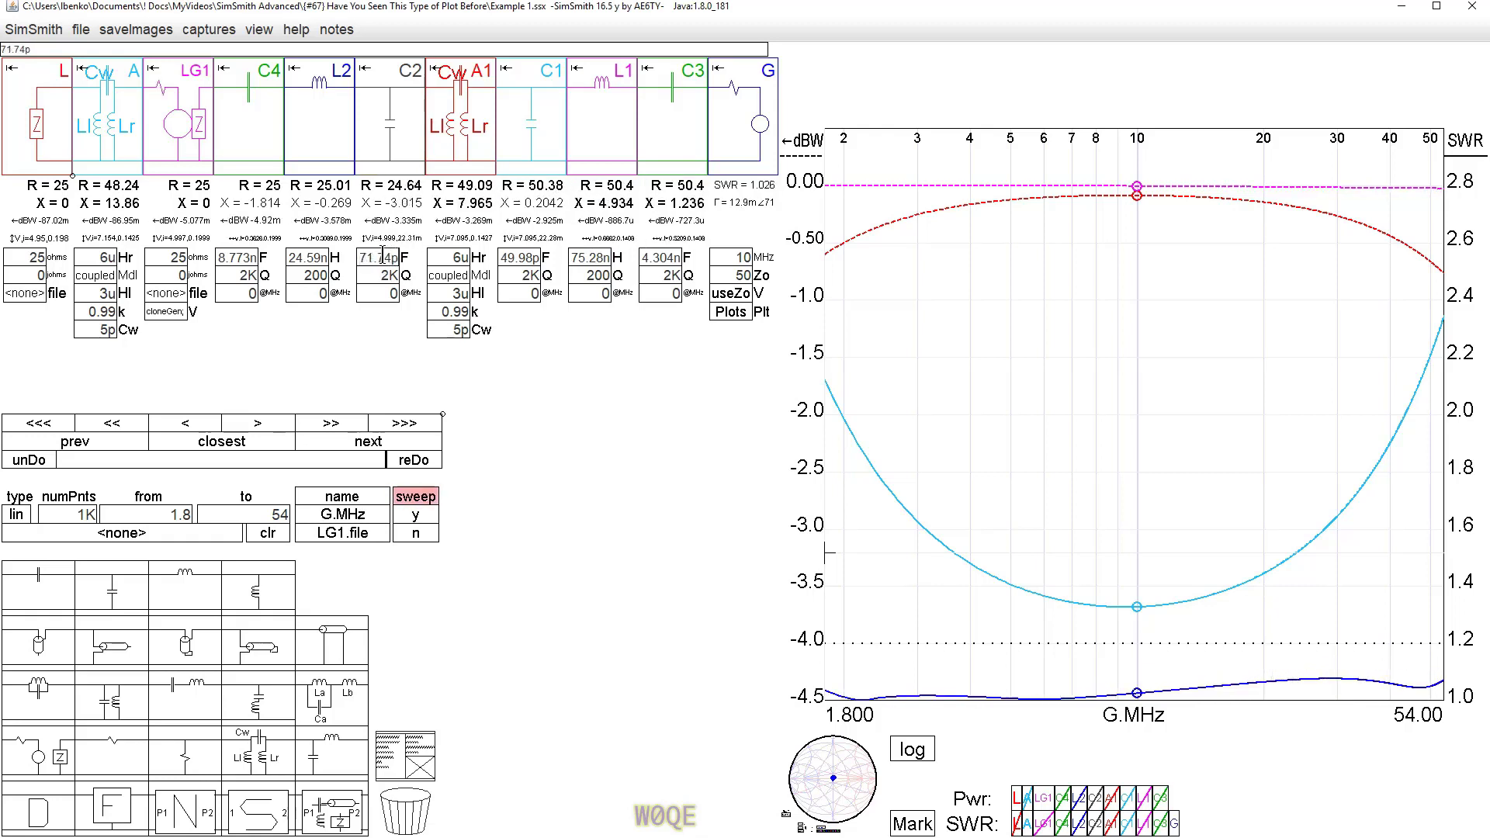
Step L2 and C2 down, then lower L1 and bring C1 to 47.05 pF
click(305, 258)
scroll(305, 259, down, 1)
scroll(305, 258, down, 9)
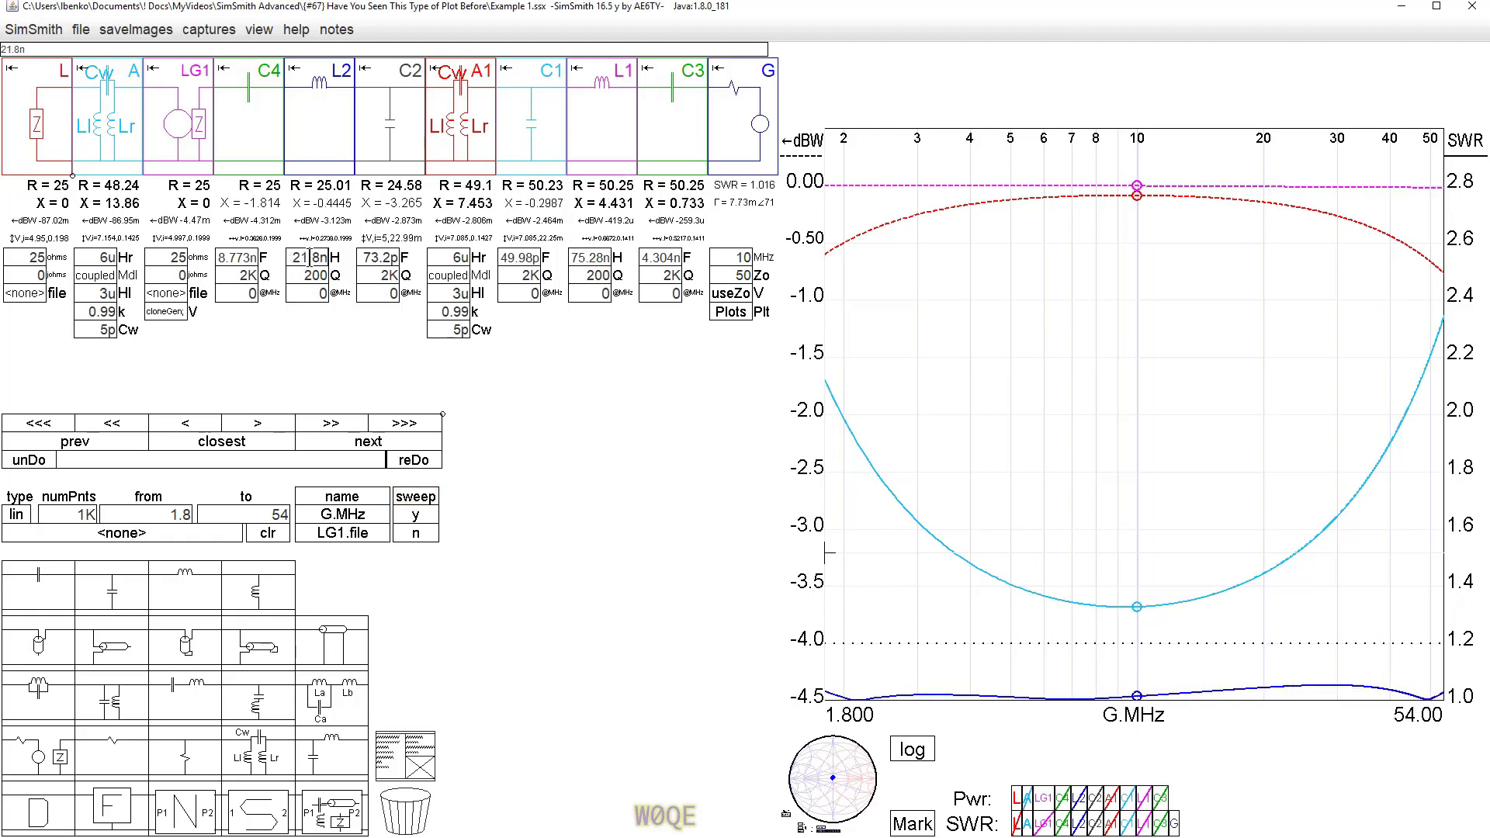
scroll(311, 259, down, 2)
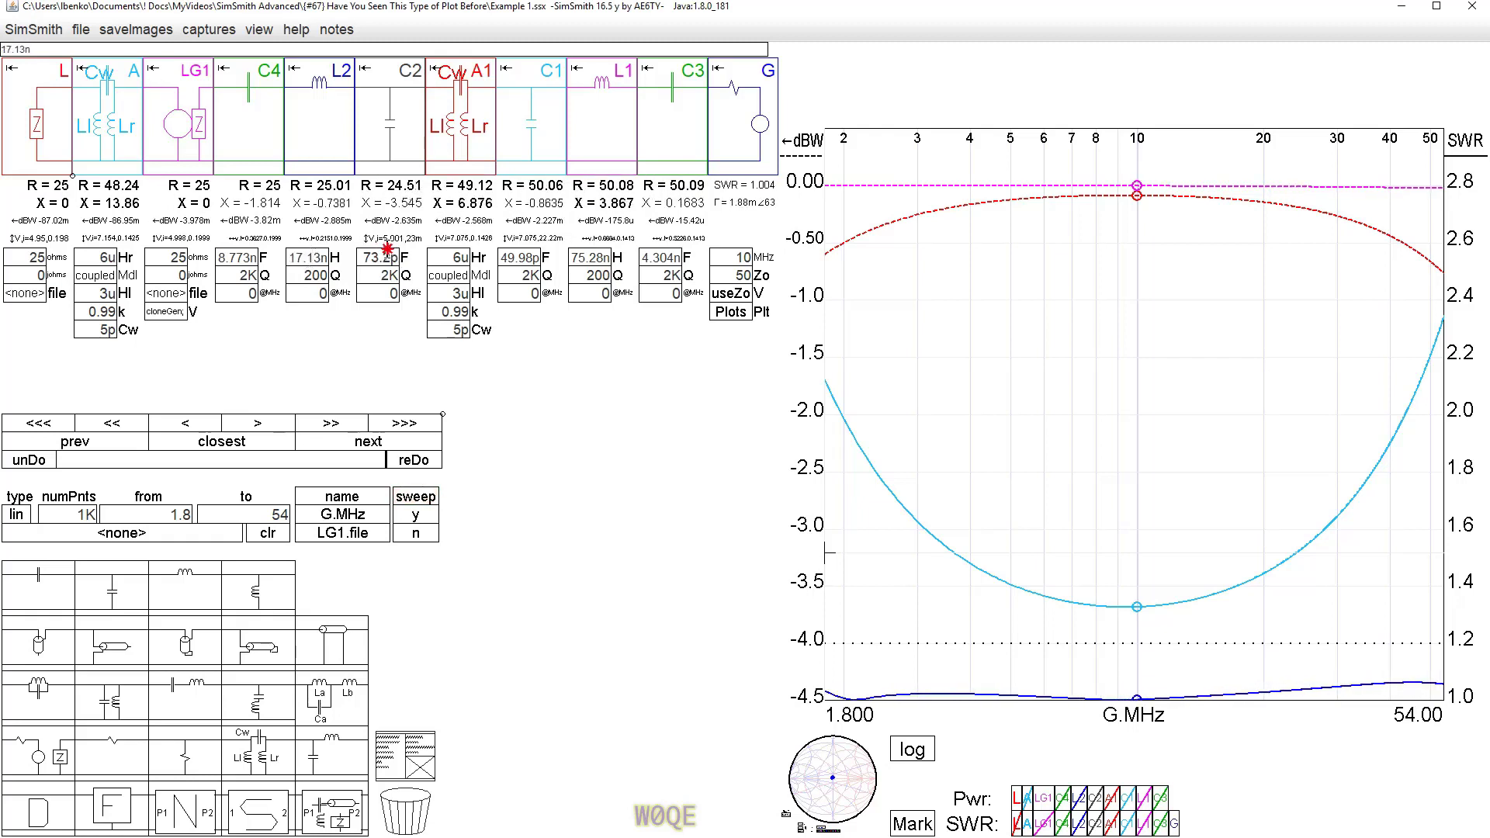
scroll(387, 249, down, 2)
click(314, 256)
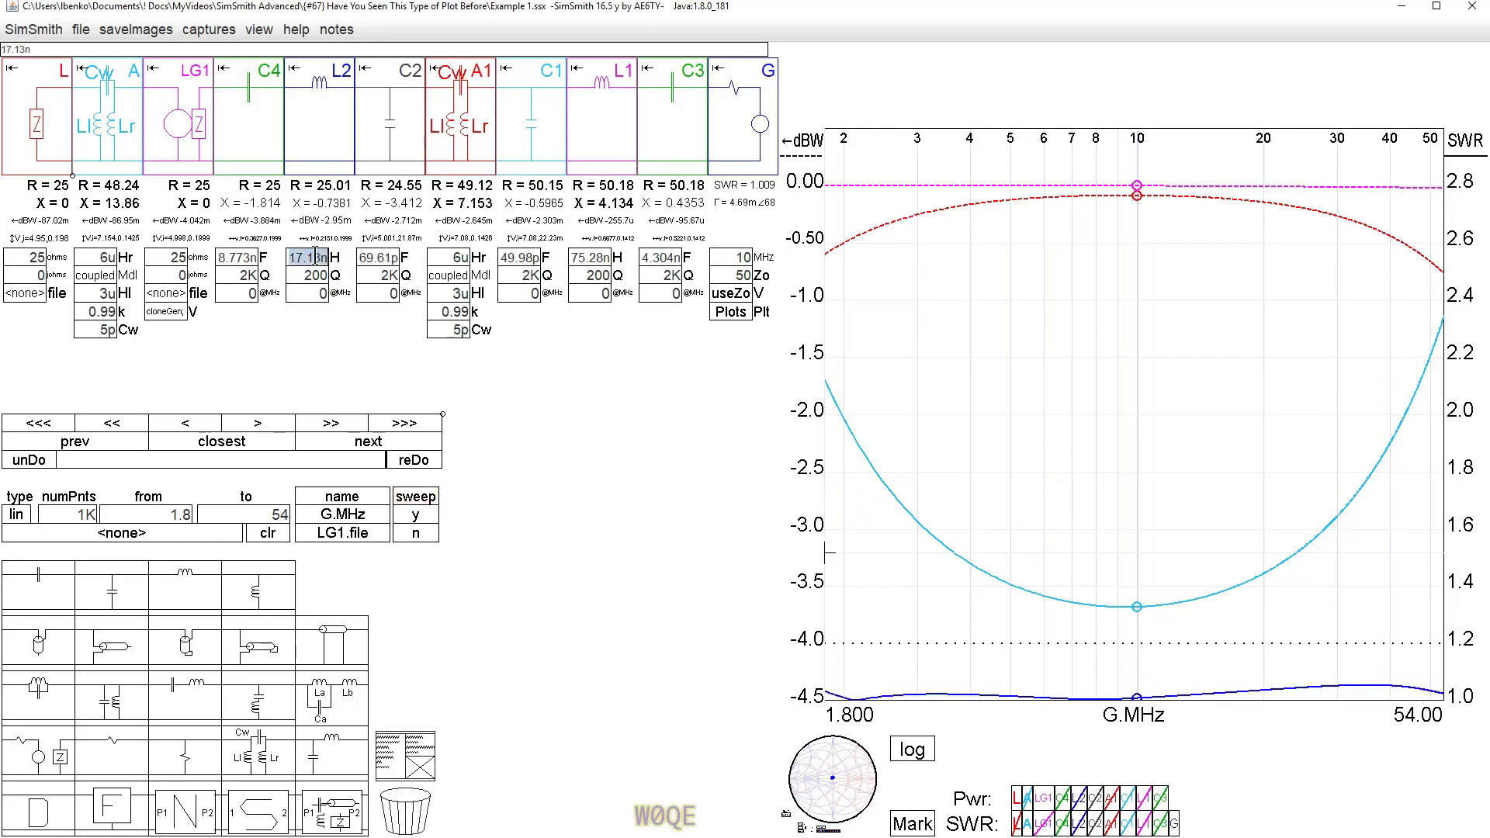
scroll(314, 256, down, 10)
click(388, 256)
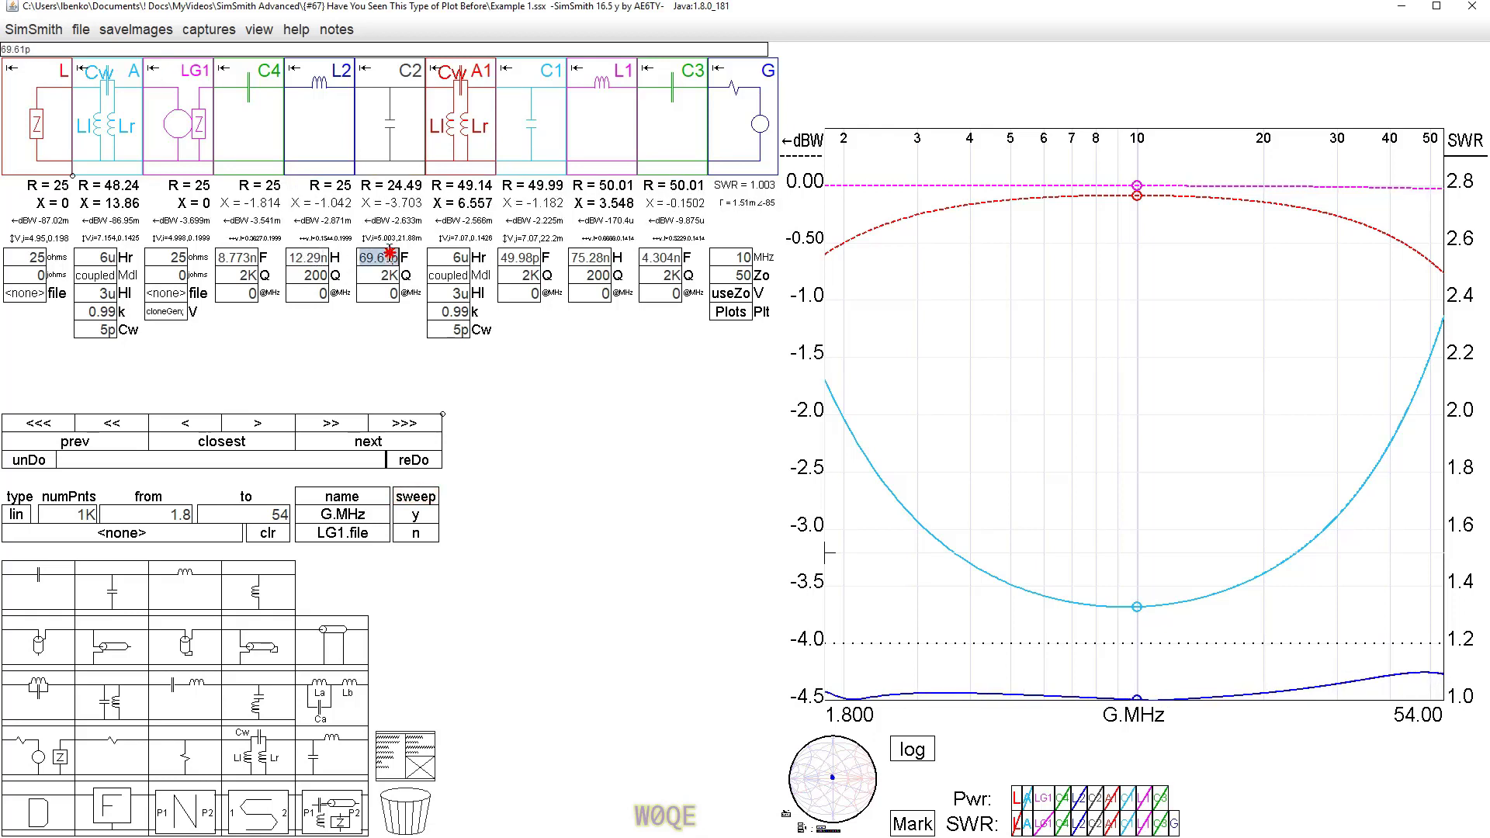
scroll(388, 252, down, 6)
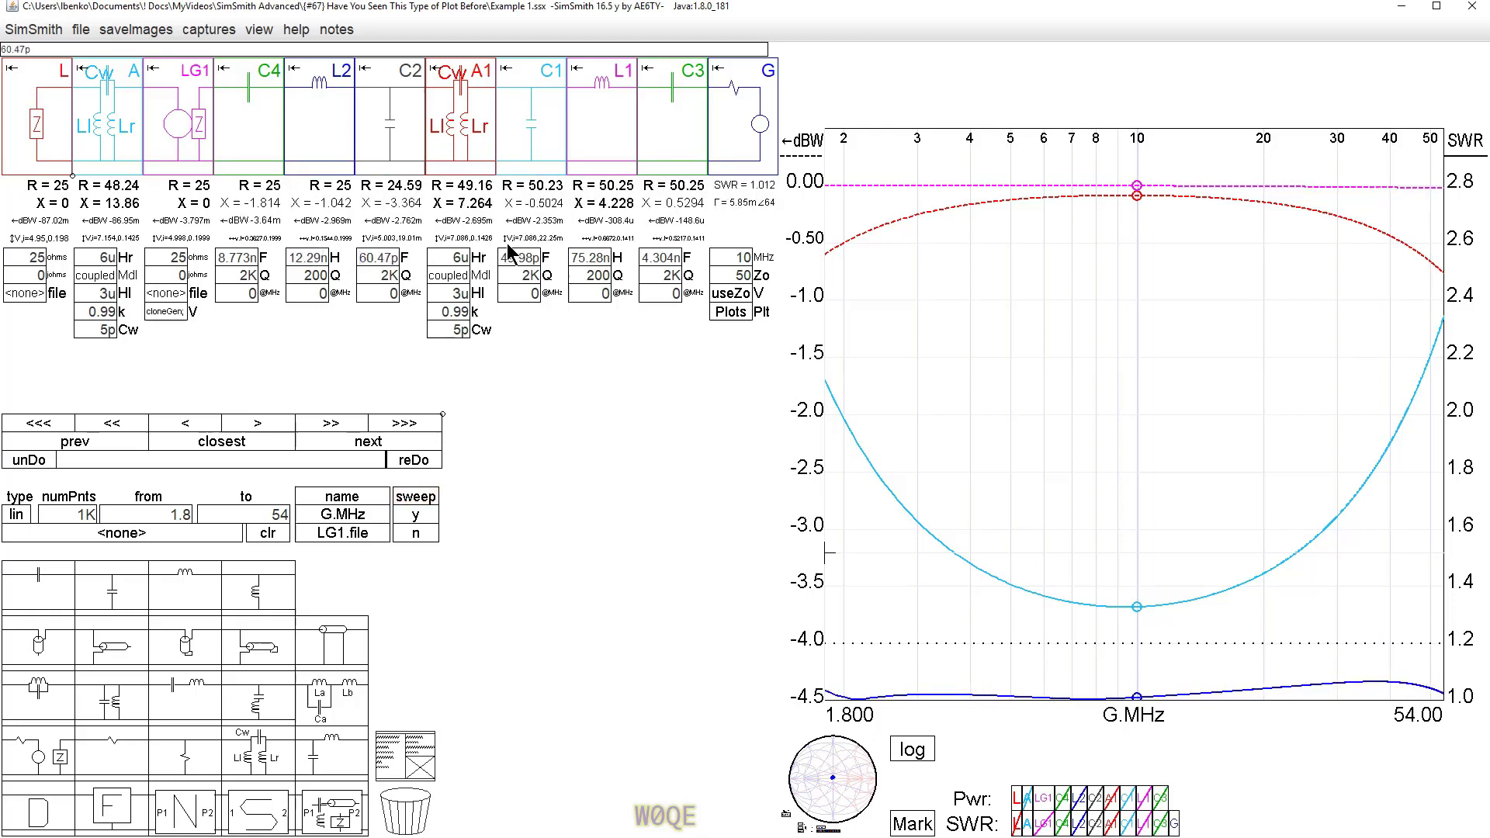
click(595, 259)
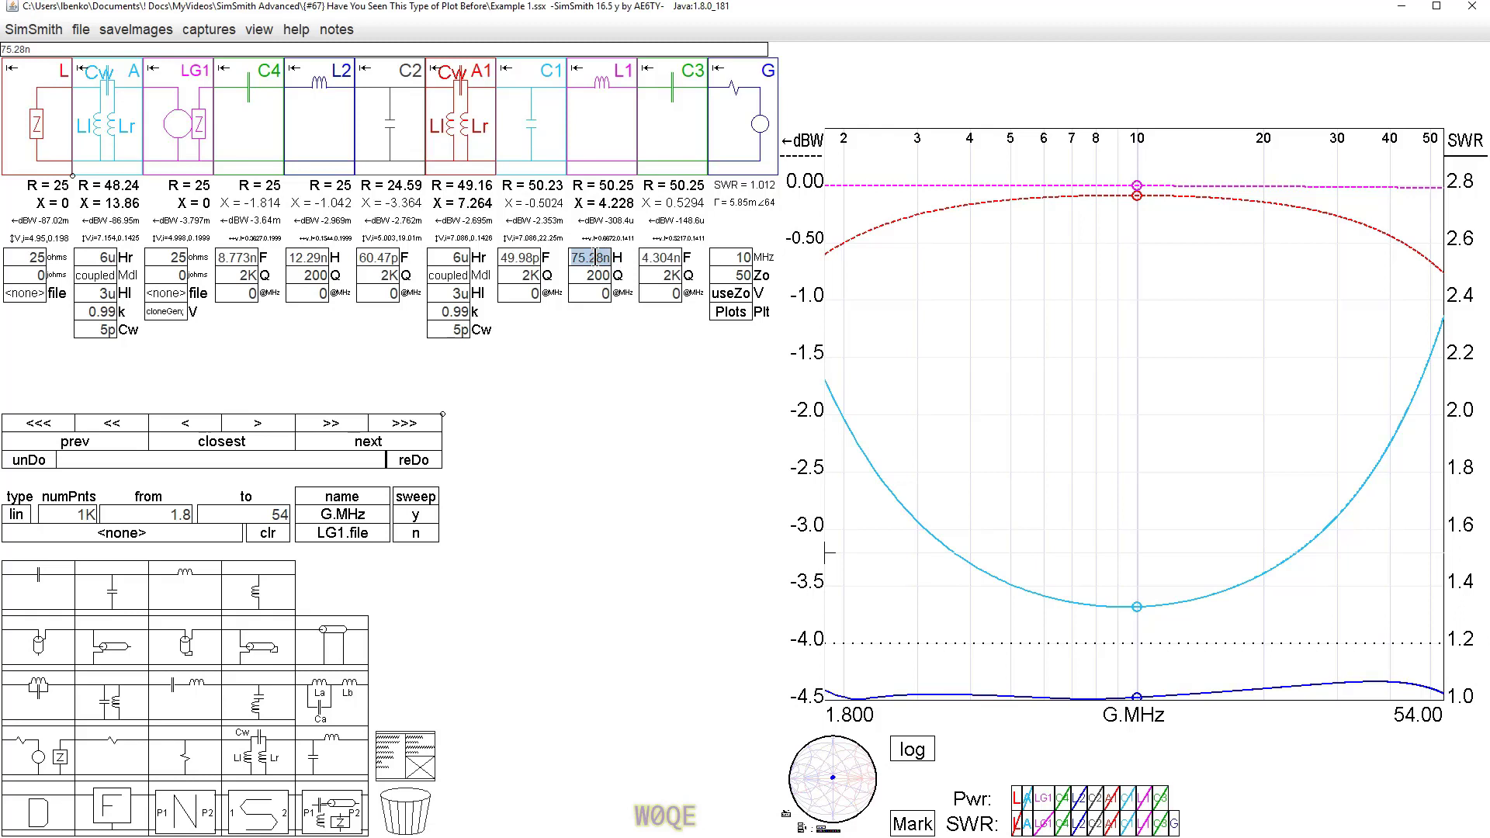
scroll(595, 258, down, 5)
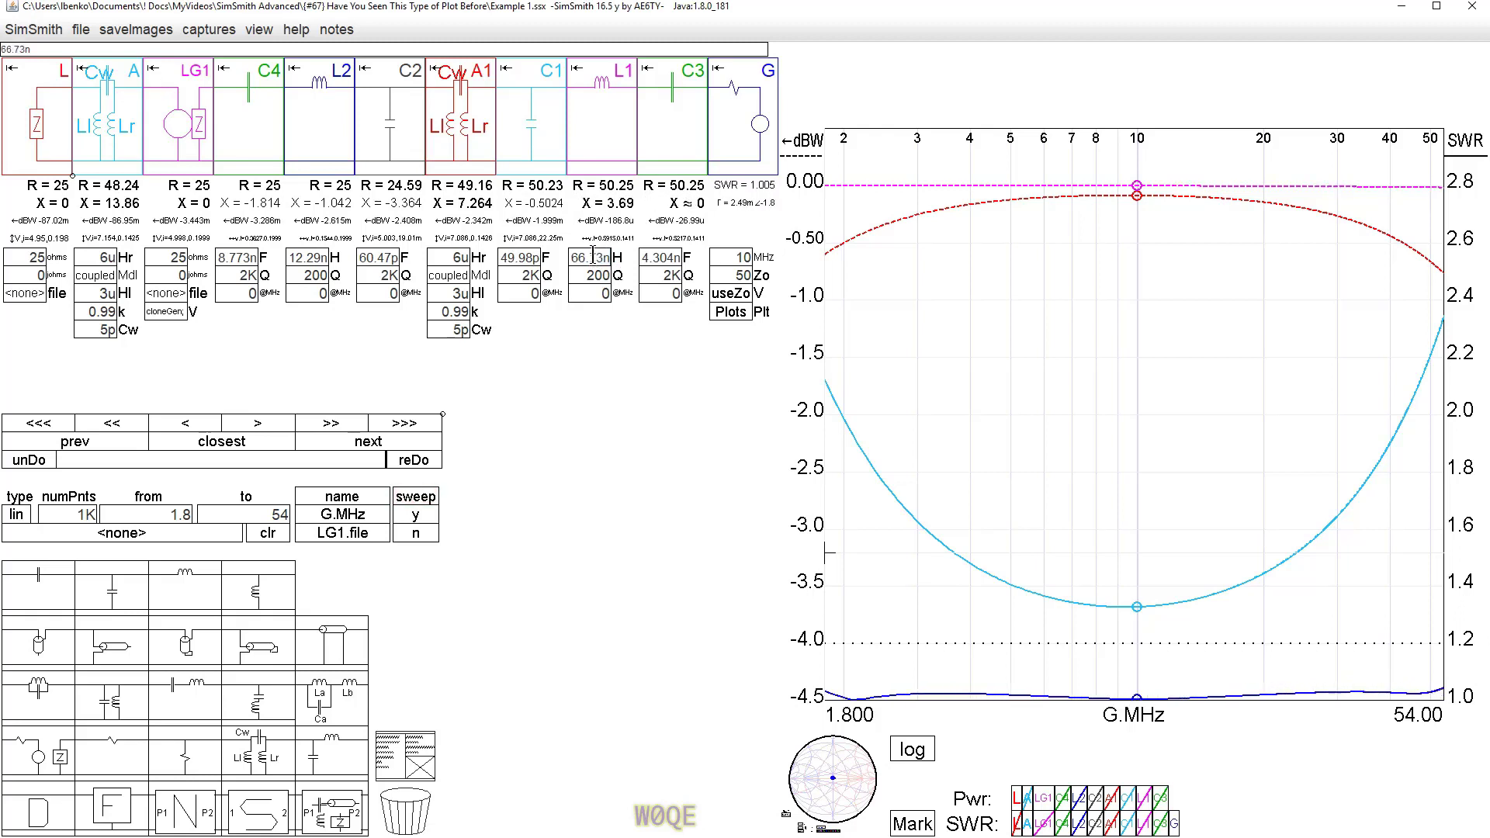
scroll(593, 256, down, 3)
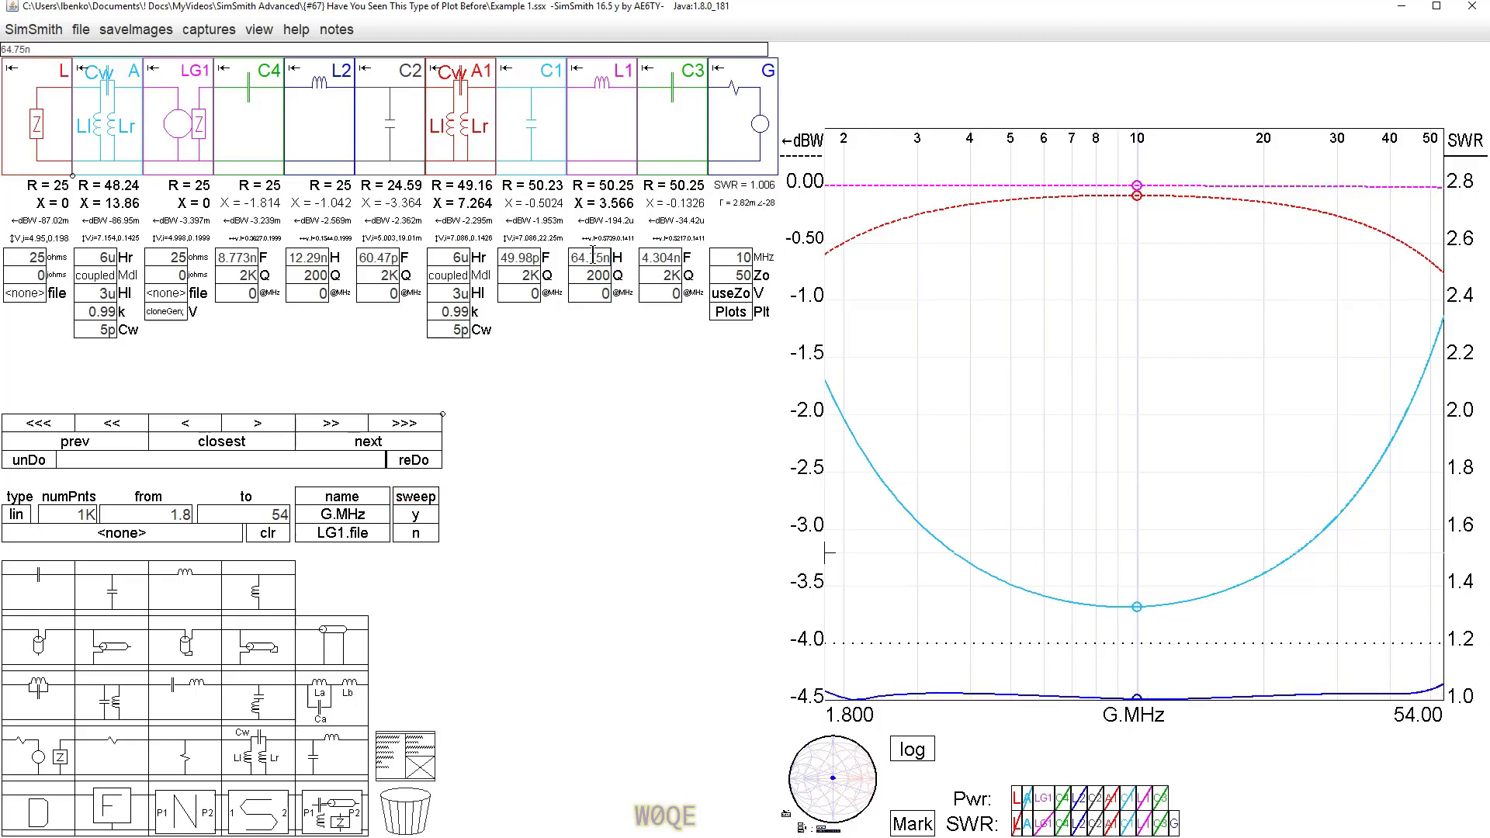
scroll(593, 256, down, 2)
click(528, 258)
scroll(529, 258, down, 1)
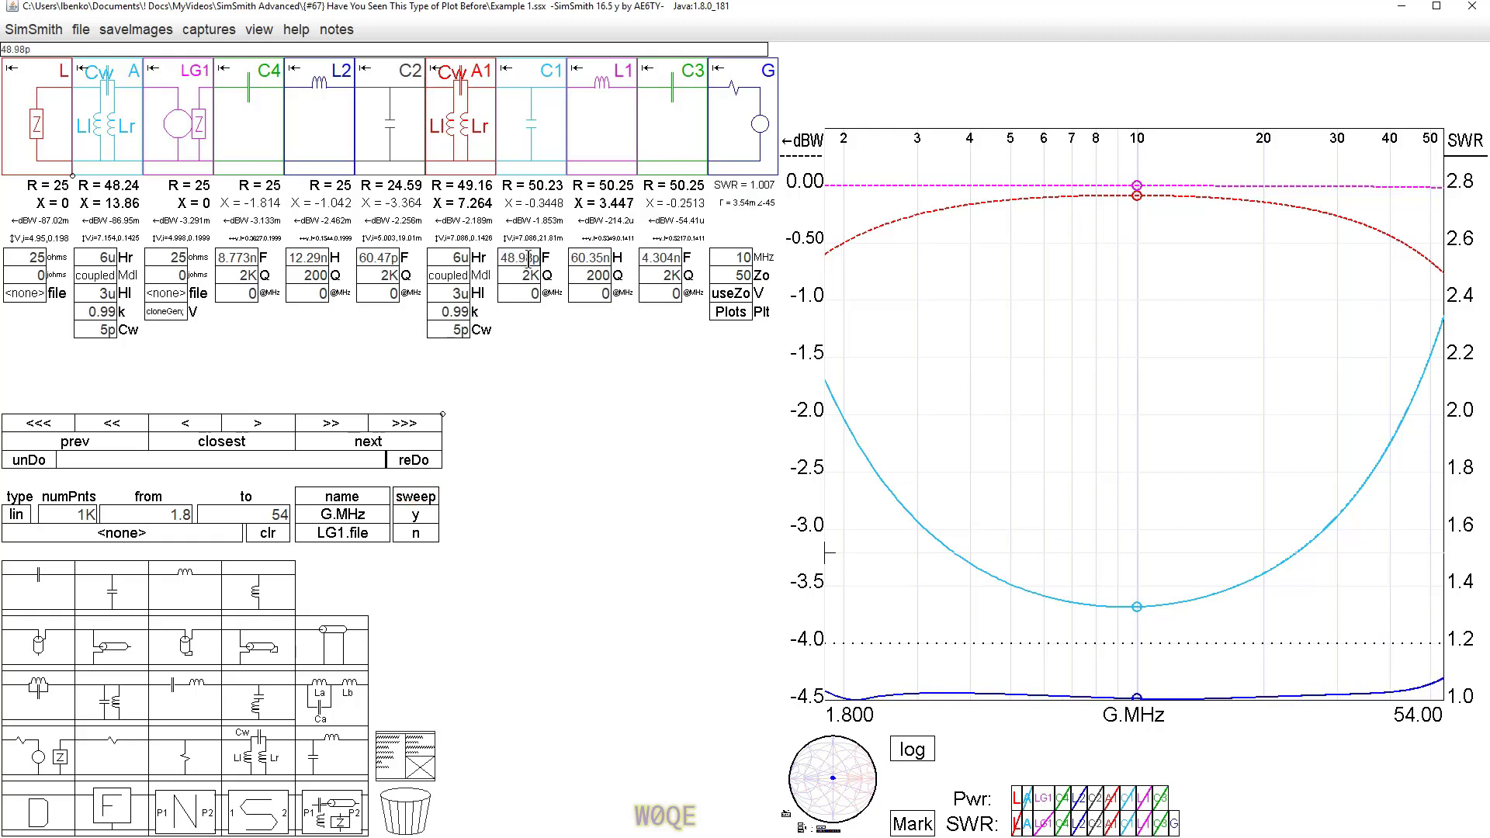
scroll(528, 259, down, 2)
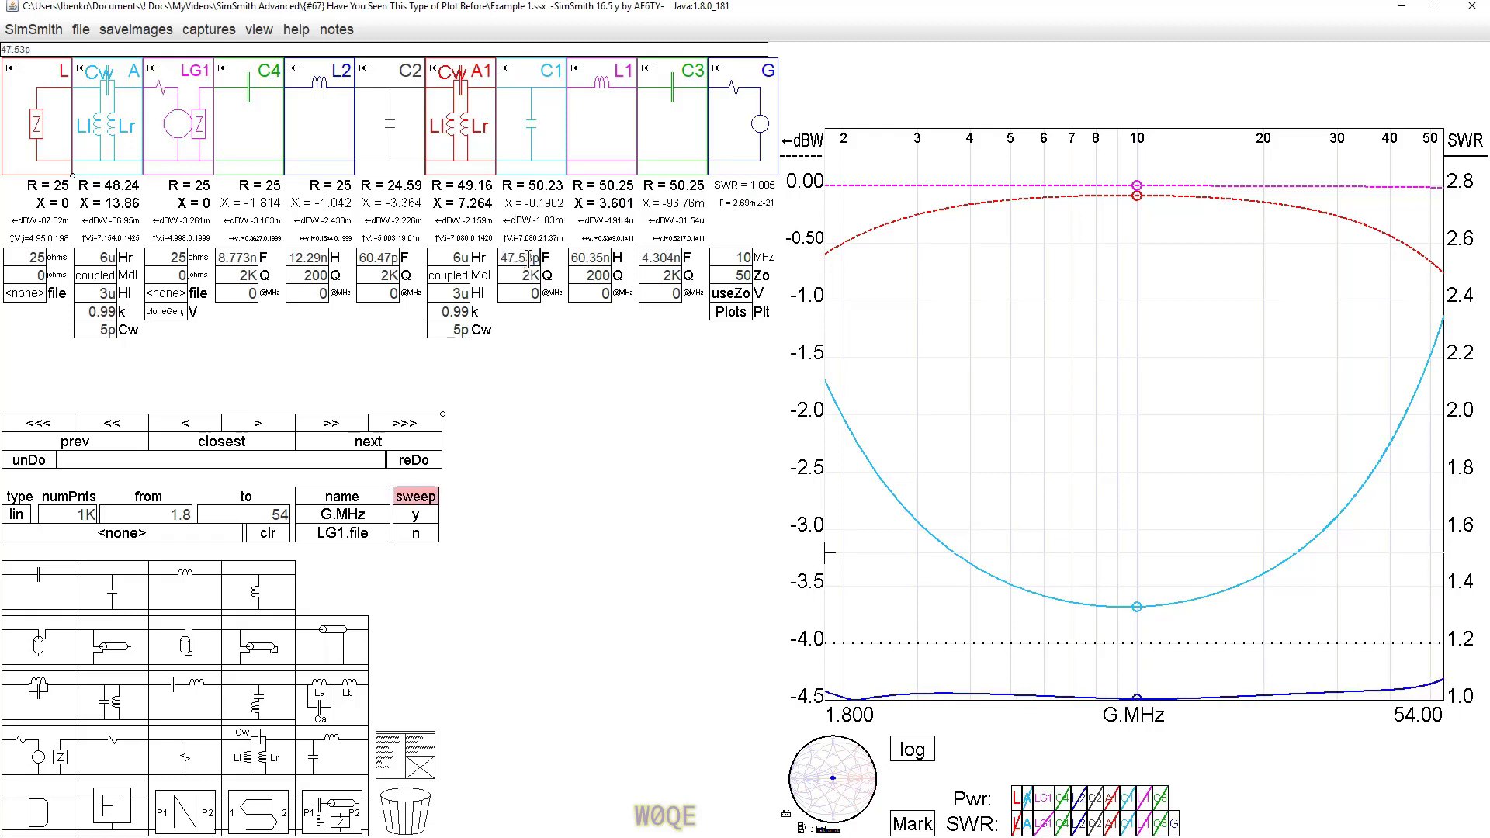
Finish with L1 at 54.03 nH, L2 at 8.141 nH and C2 at 63.59 pF for SWR 1.022
click(583, 256)
scroll(590, 257, down, 2)
scroll(593, 258, down, 3)
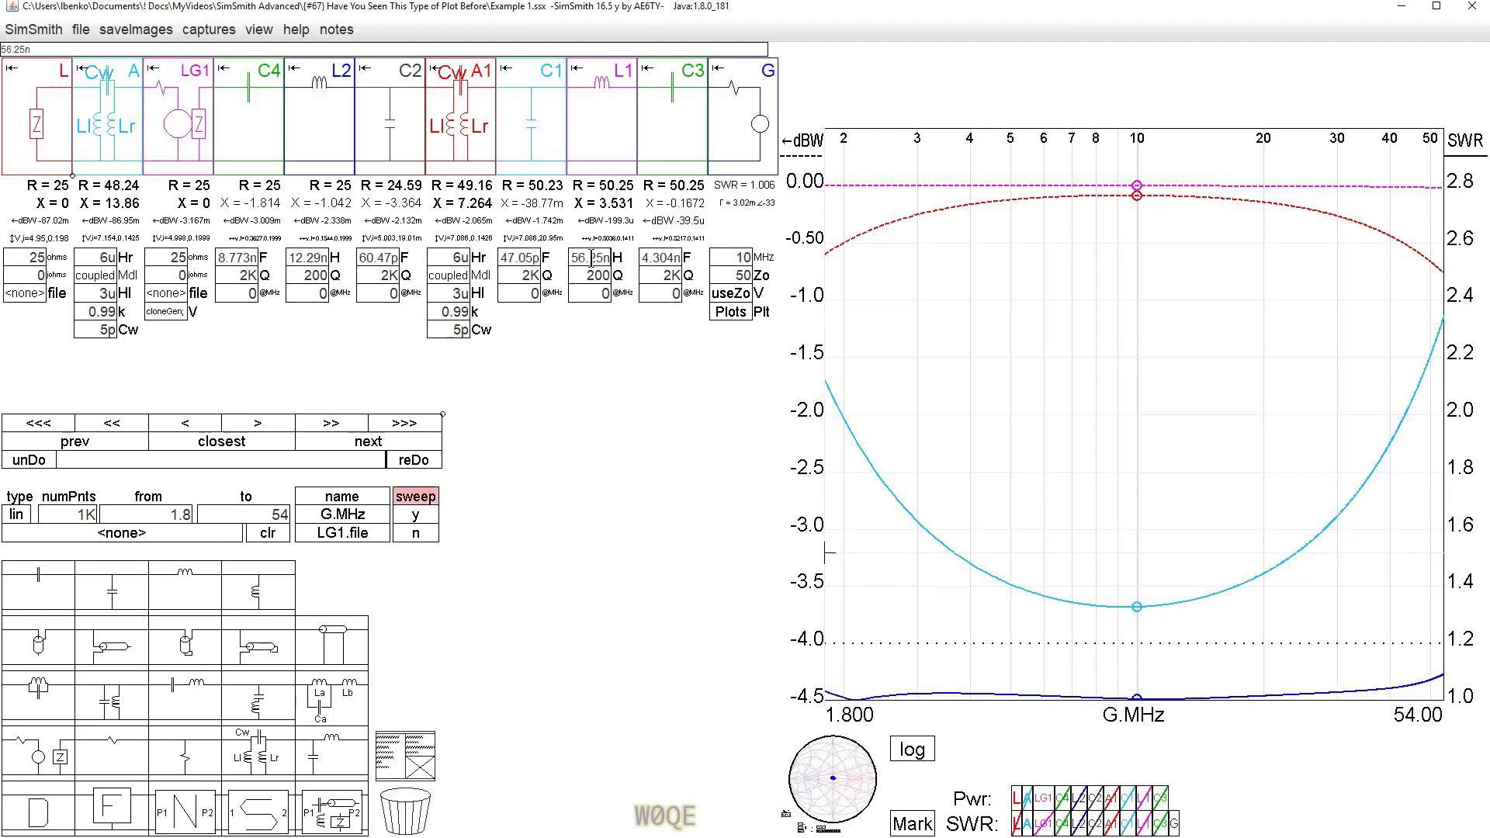
click(317, 258)
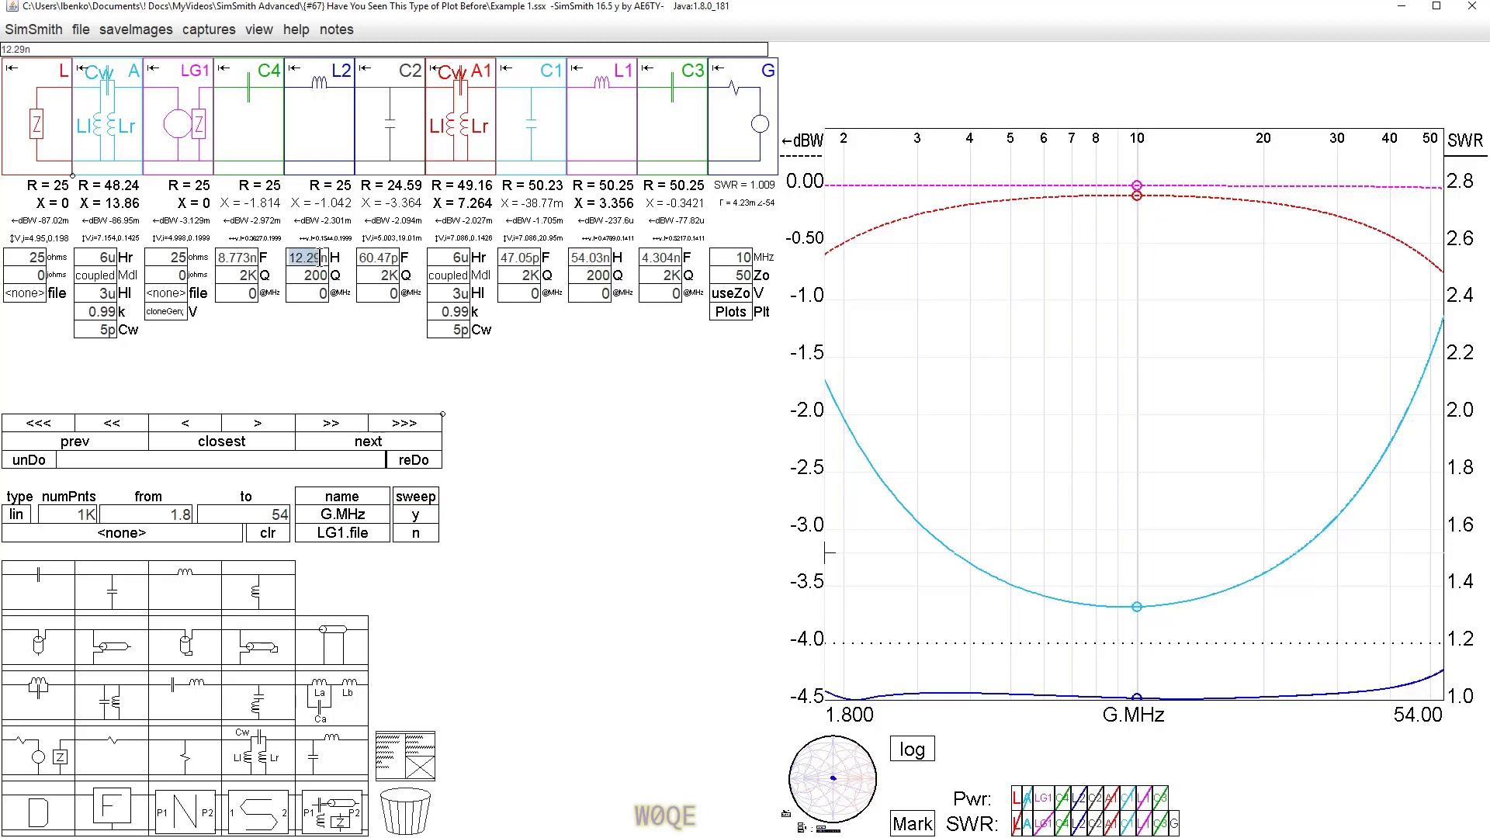
scroll(326, 263, down, 1)
scroll(336, 266, down, 3)
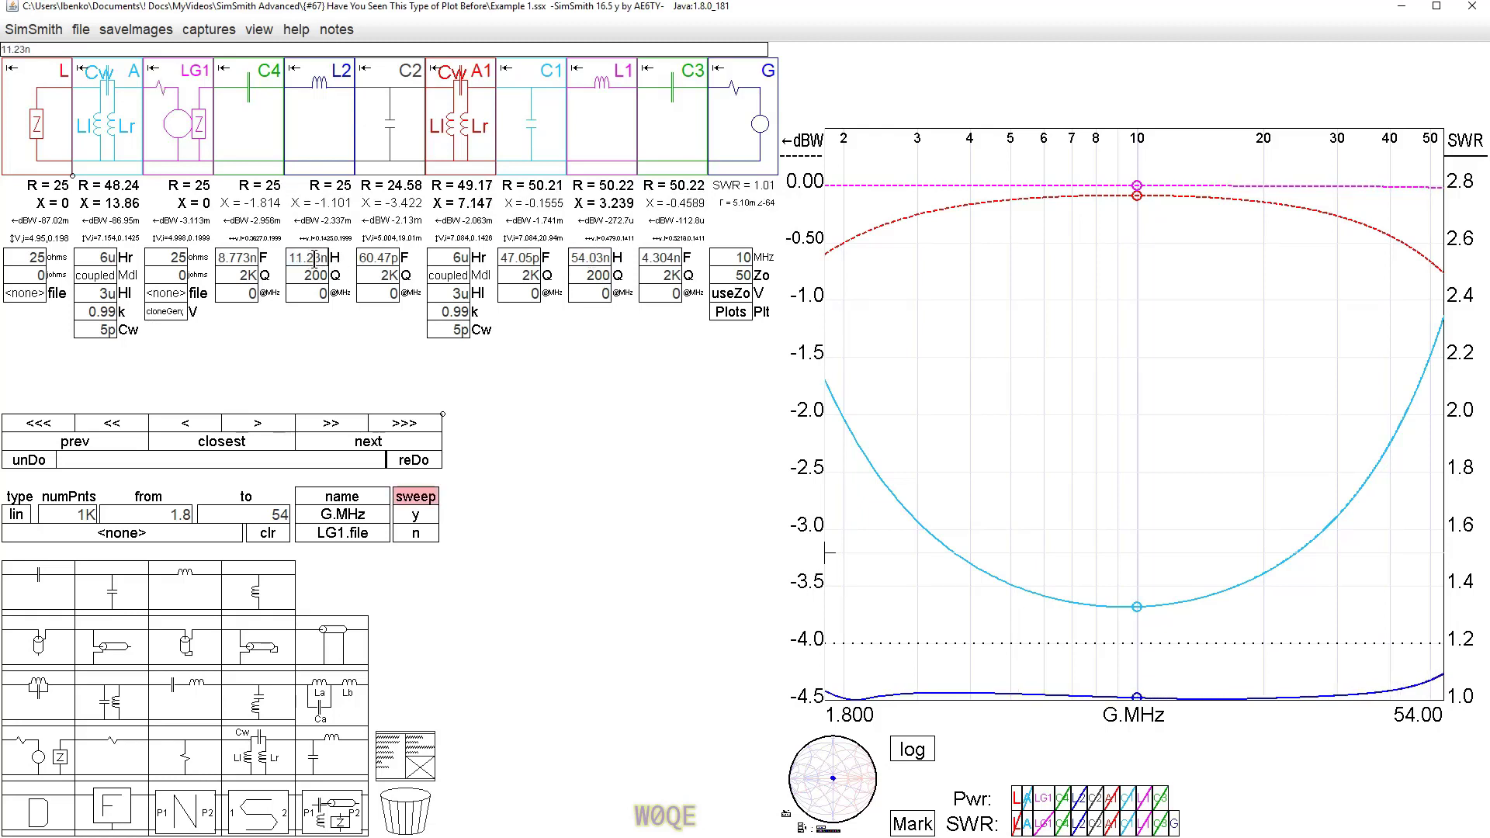
scroll(312, 257, down, 5)
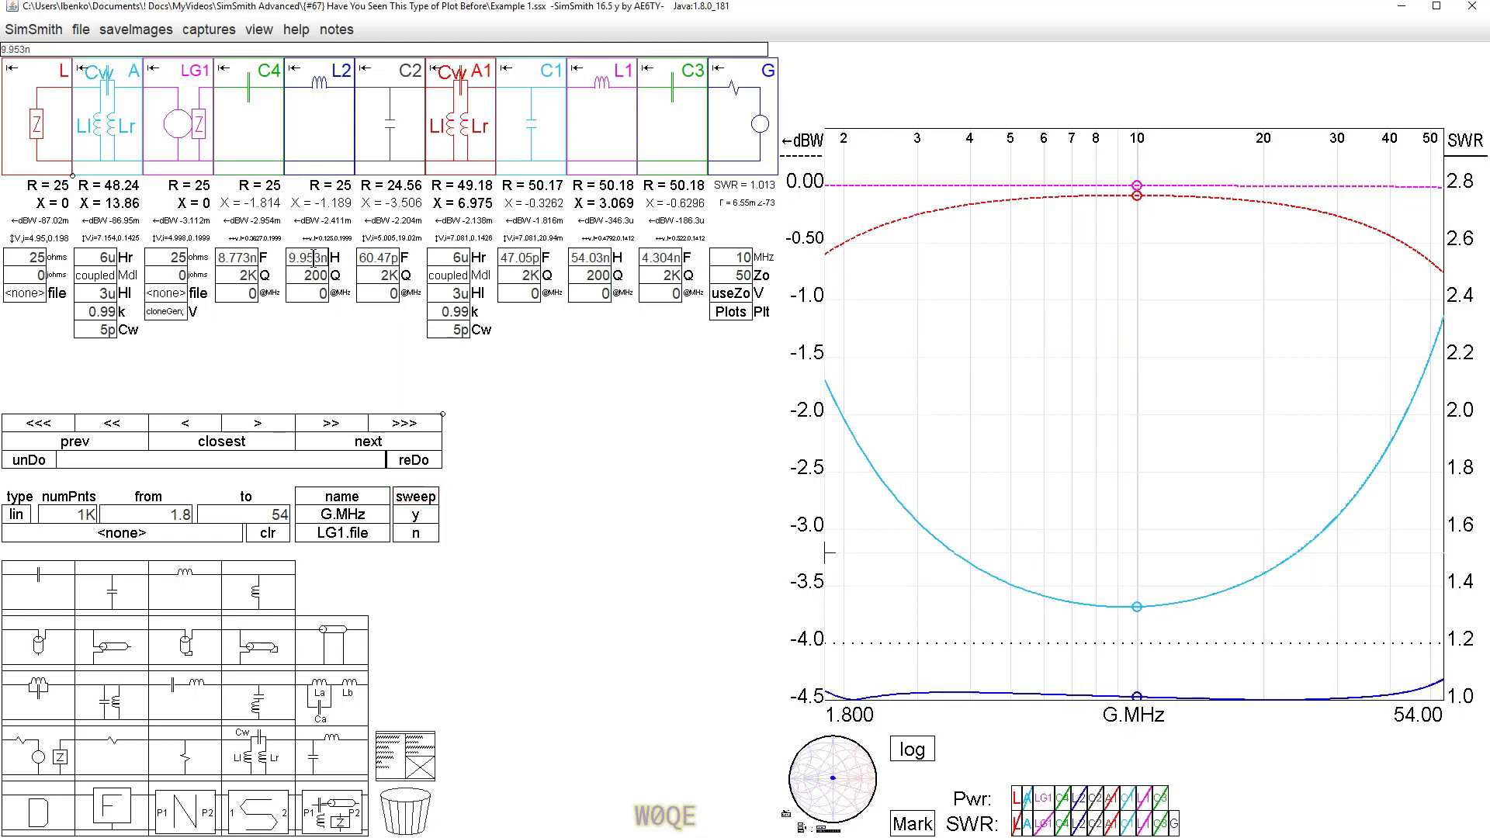
scroll(311, 258, down, 4)
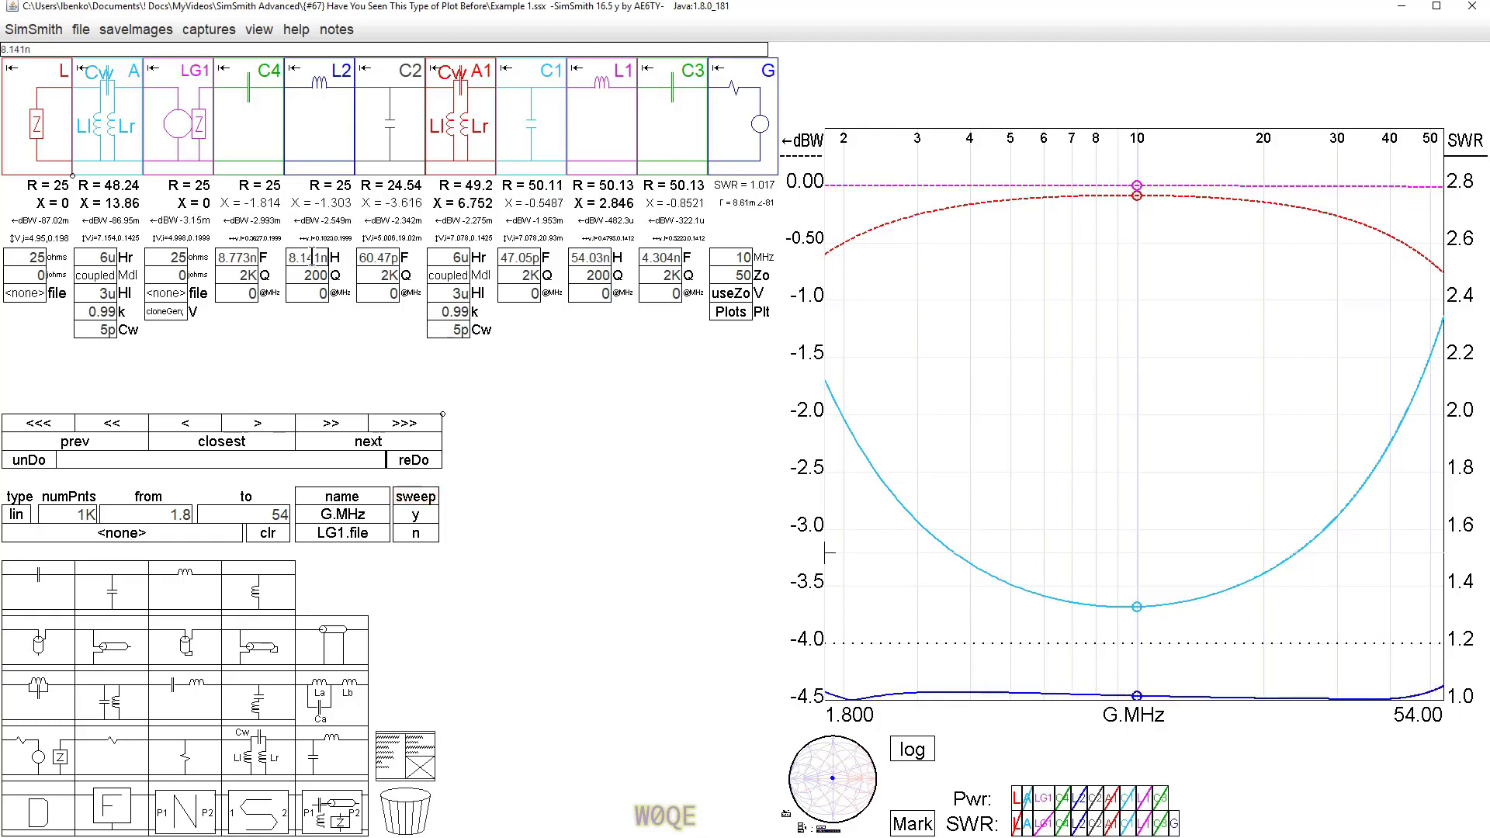
click(379, 258)
scroll(379, 258, down, 1)
scroll(379, 258, up, 3)
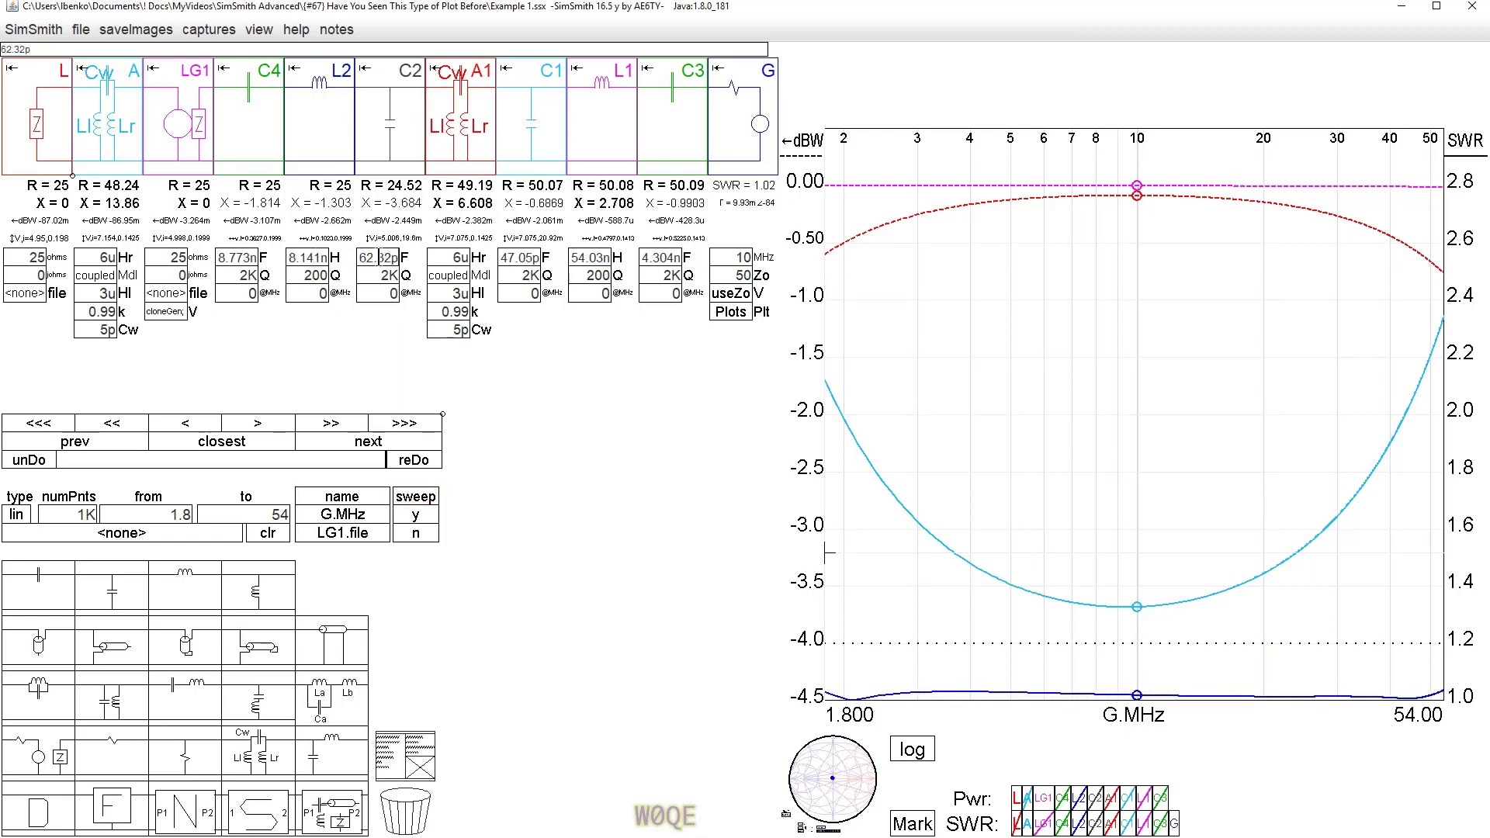
scroll(379, 258, up, 1)
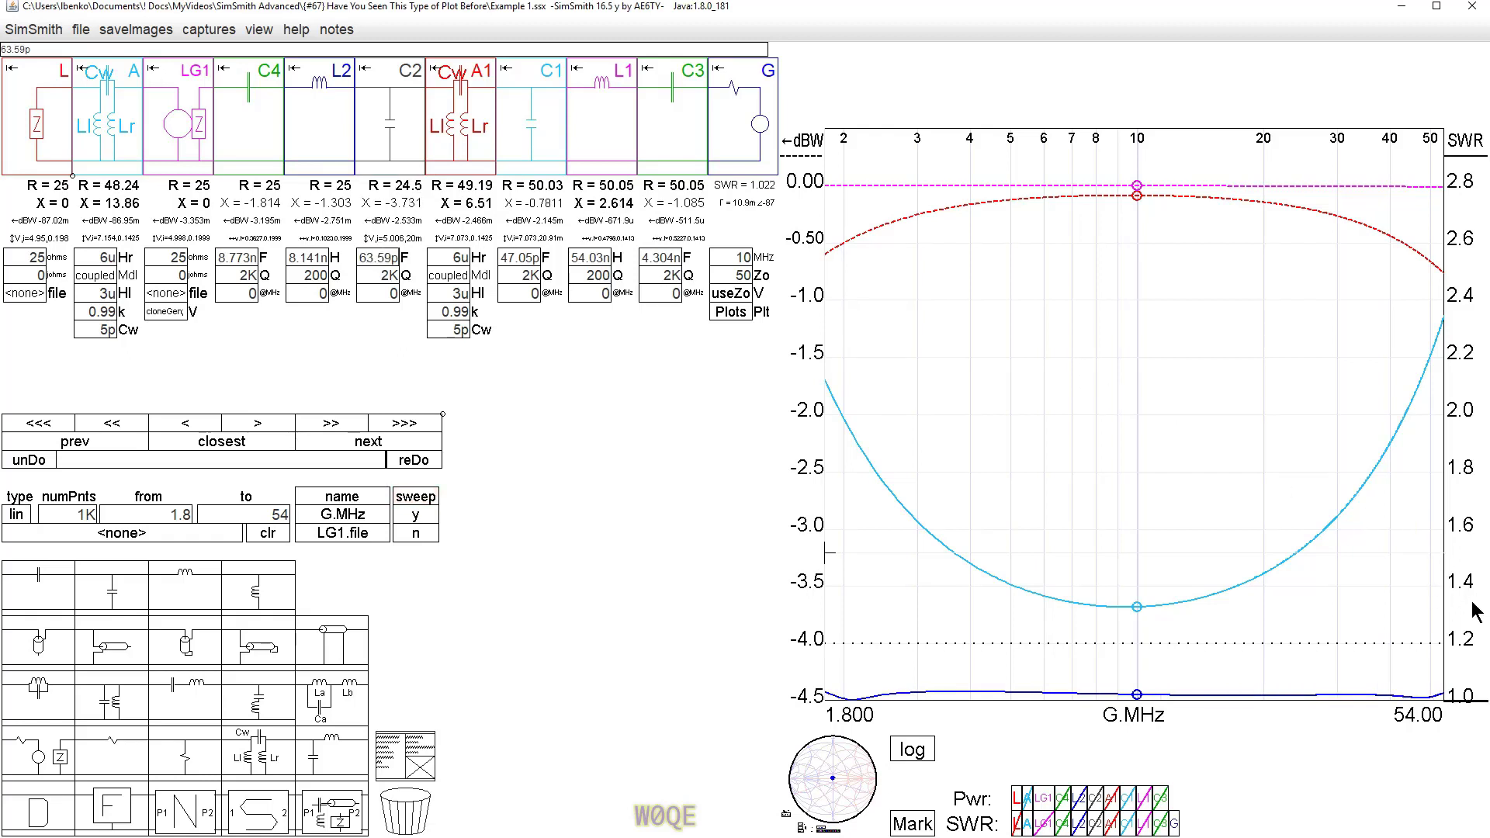
scroll(1473, 604, down, 2)
Rescale the SWR axis to 1.0–1.45, read the loss near 51 MHz and 10 MHz, then enlarge the Smith chart
scroll(1463, 606, up, 5)
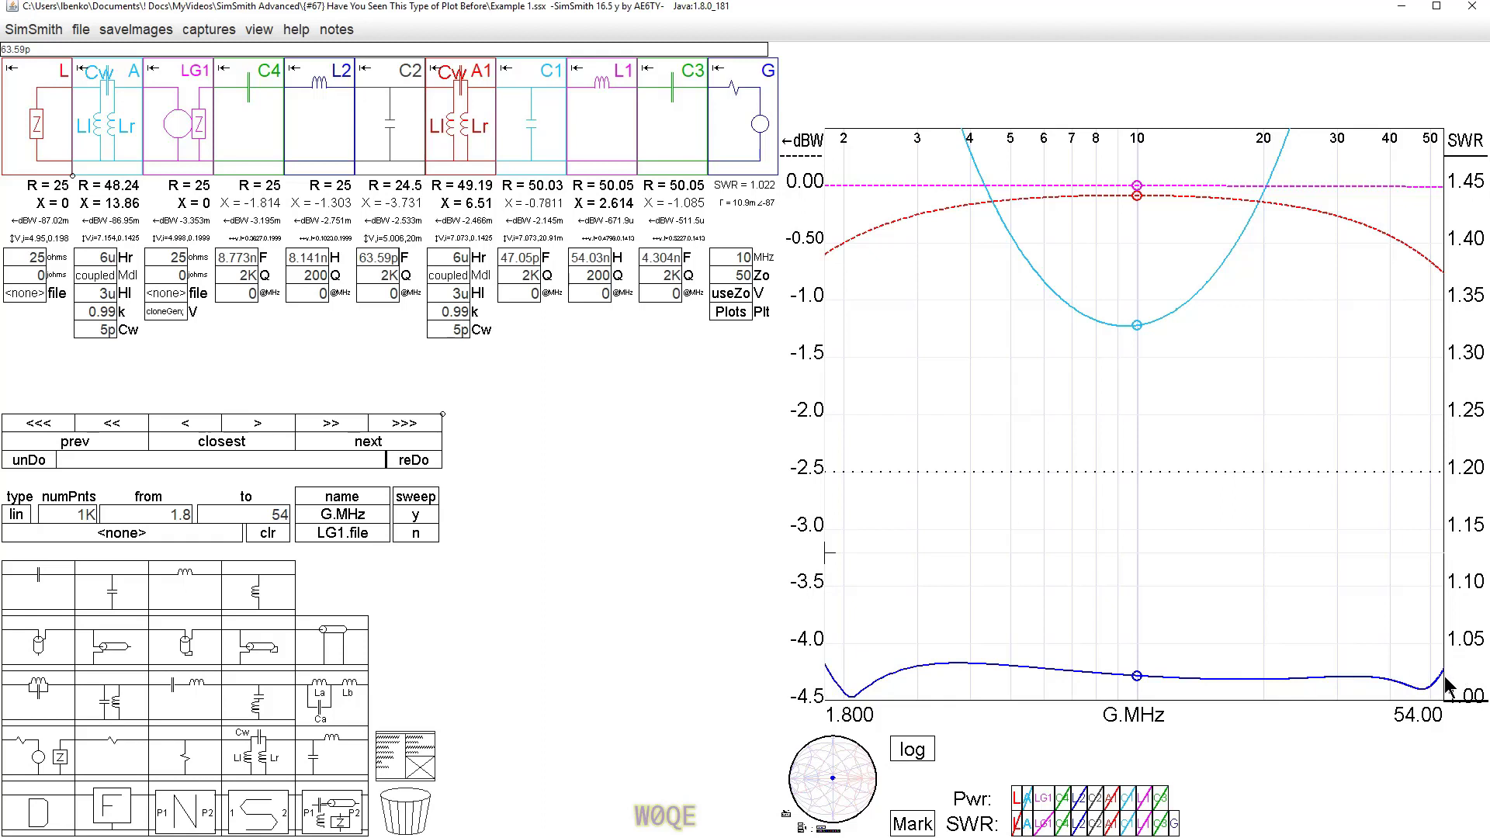
click(1436, 187)
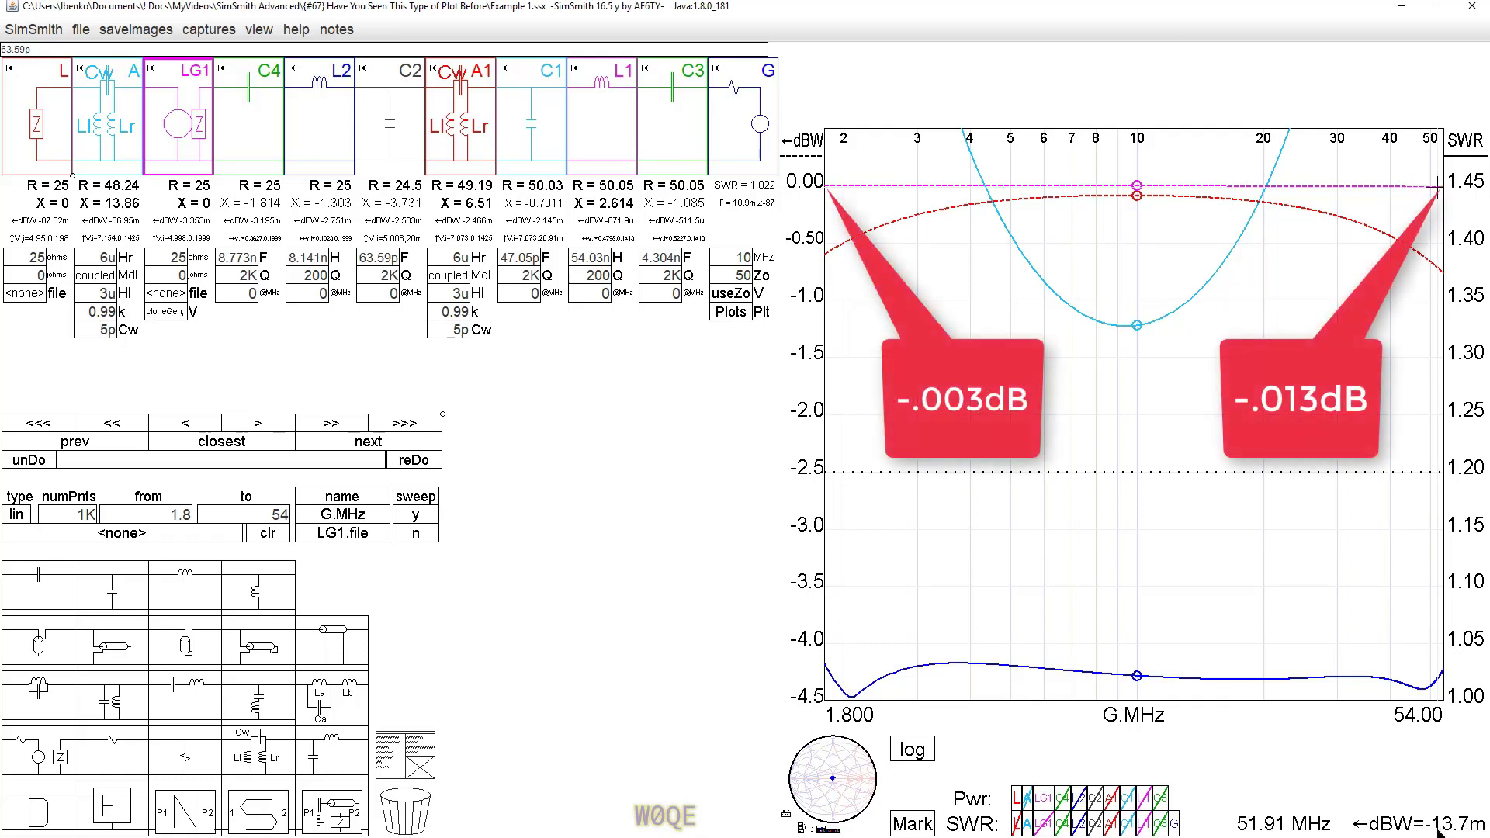
click(1138, 190)
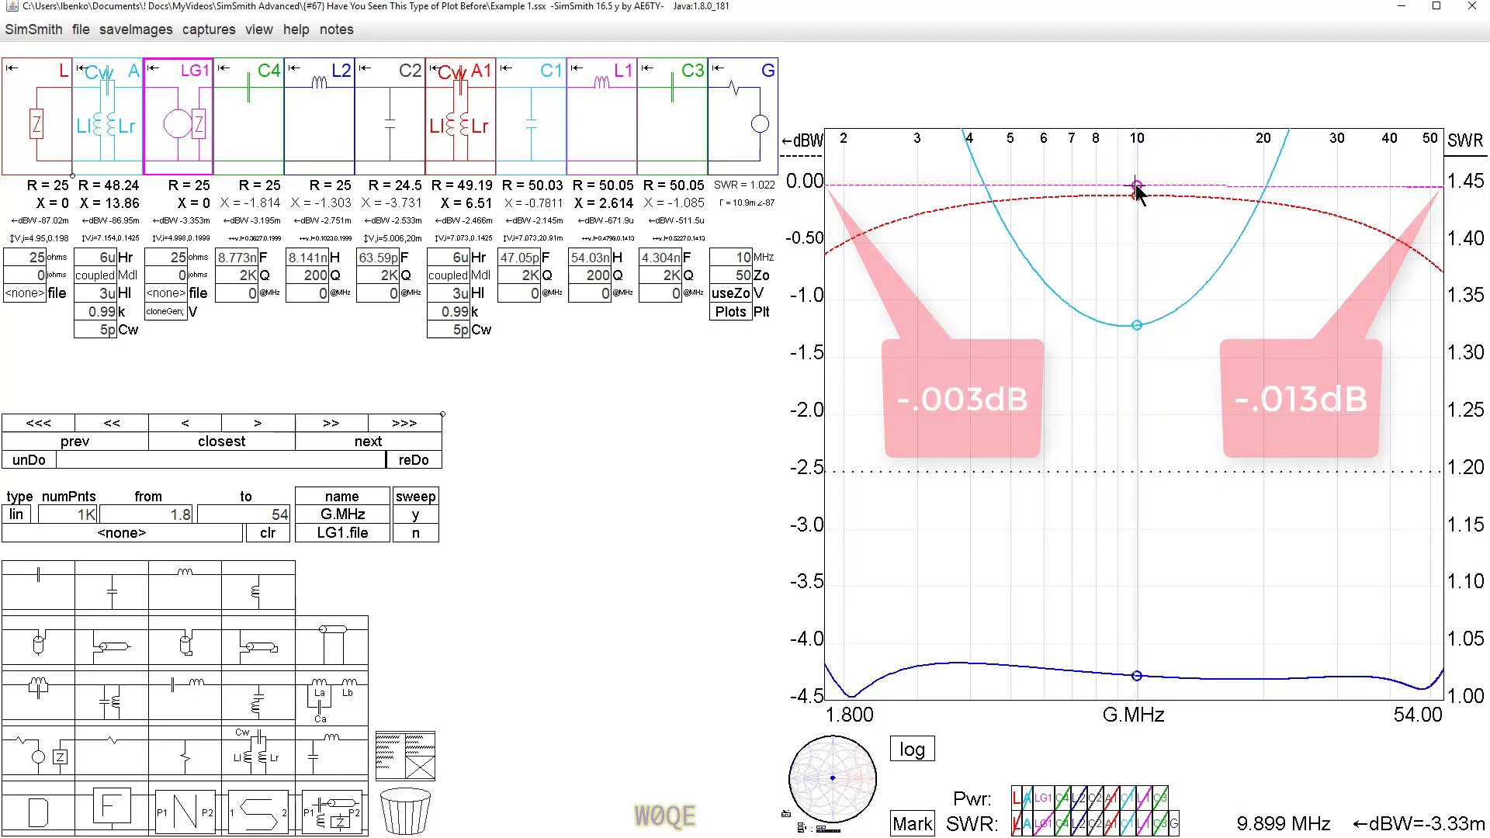
click(1436, 186)
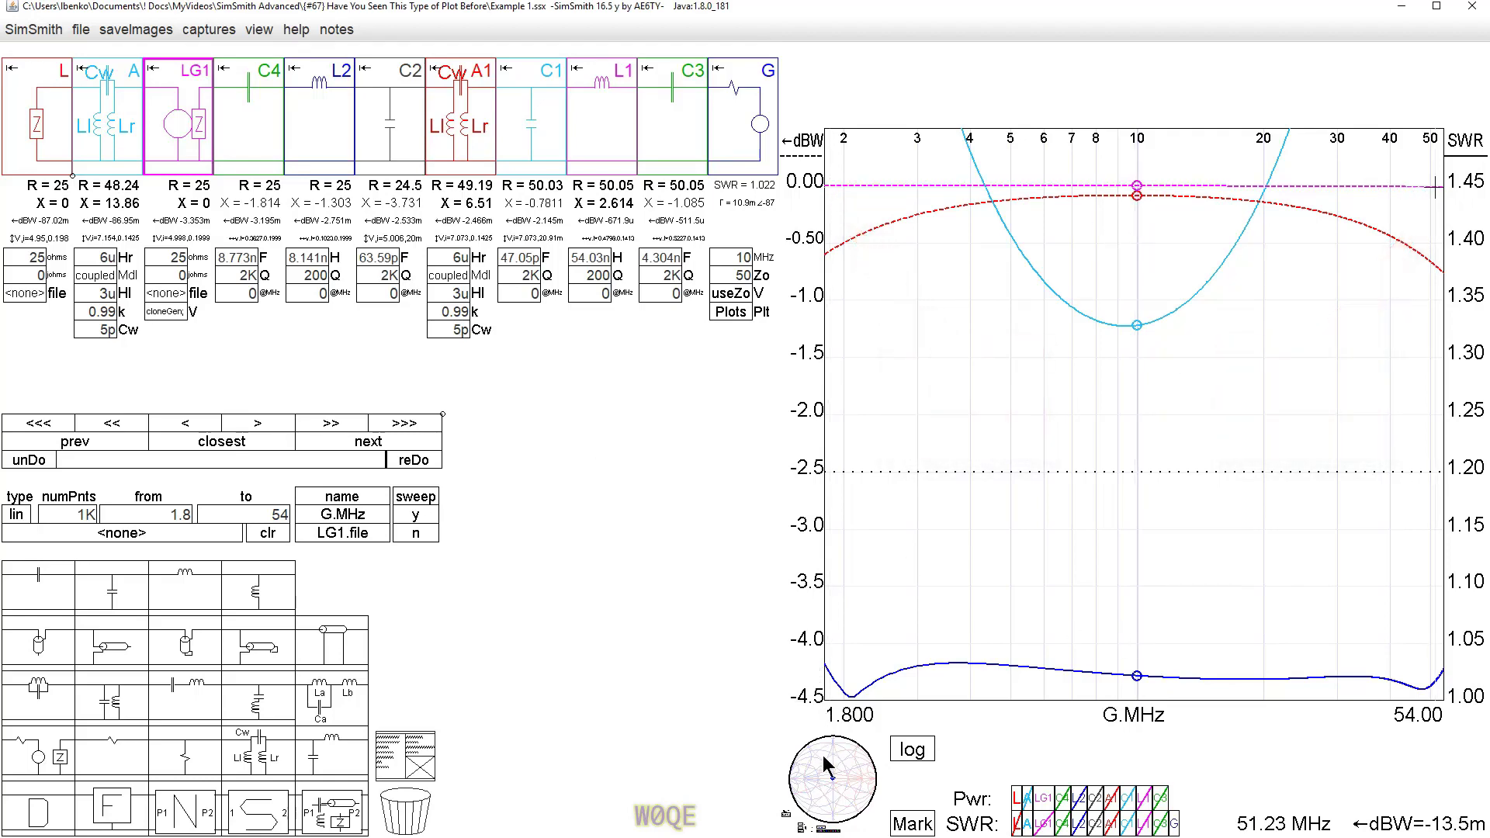
click(834, 792)
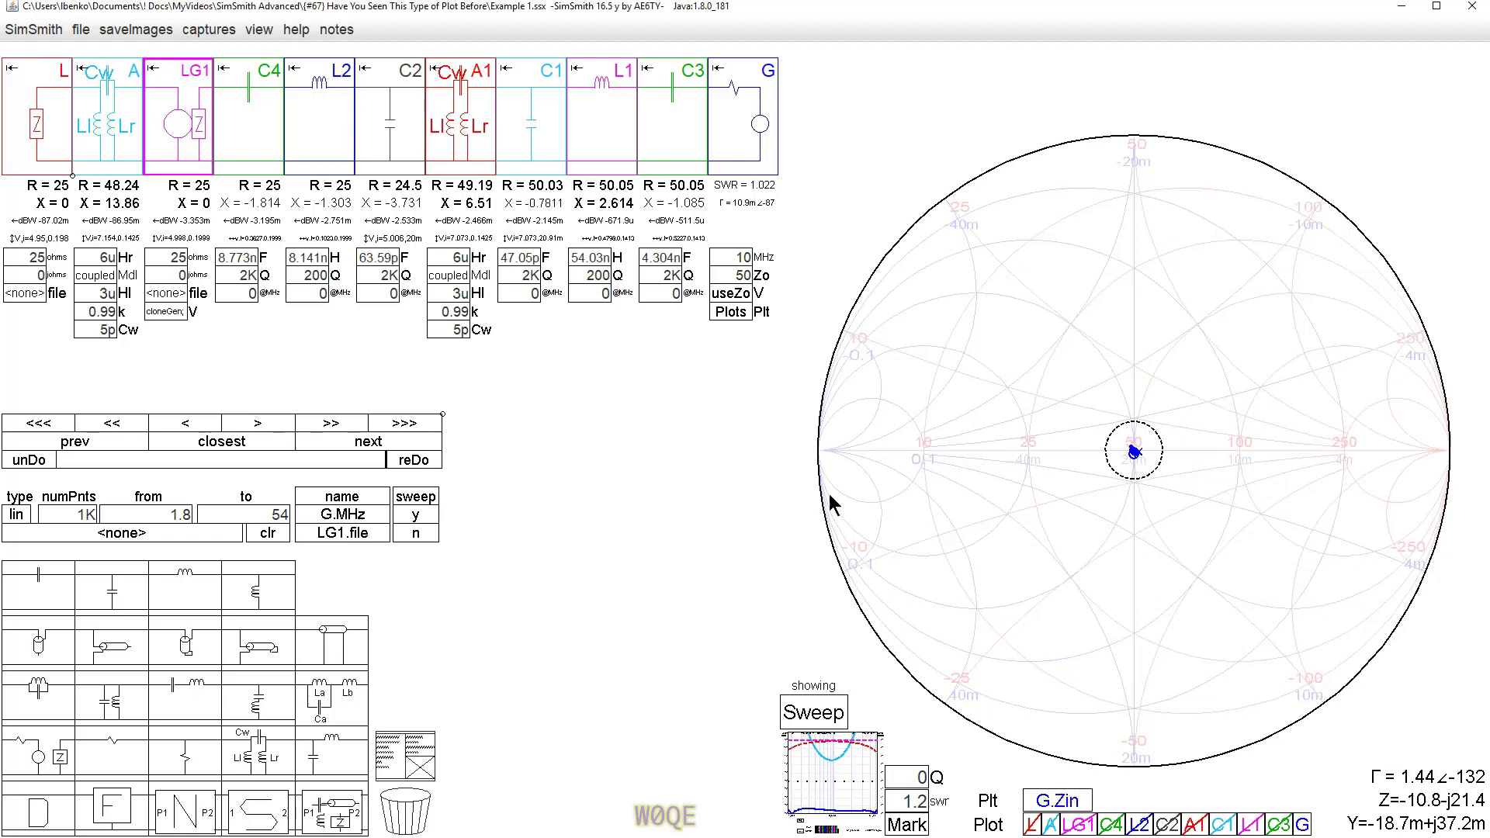
Zoom into the Smith chart centre and hide the generator trace, keeping the G.Zin loop visible
scroll(1136, 454, up, 5)
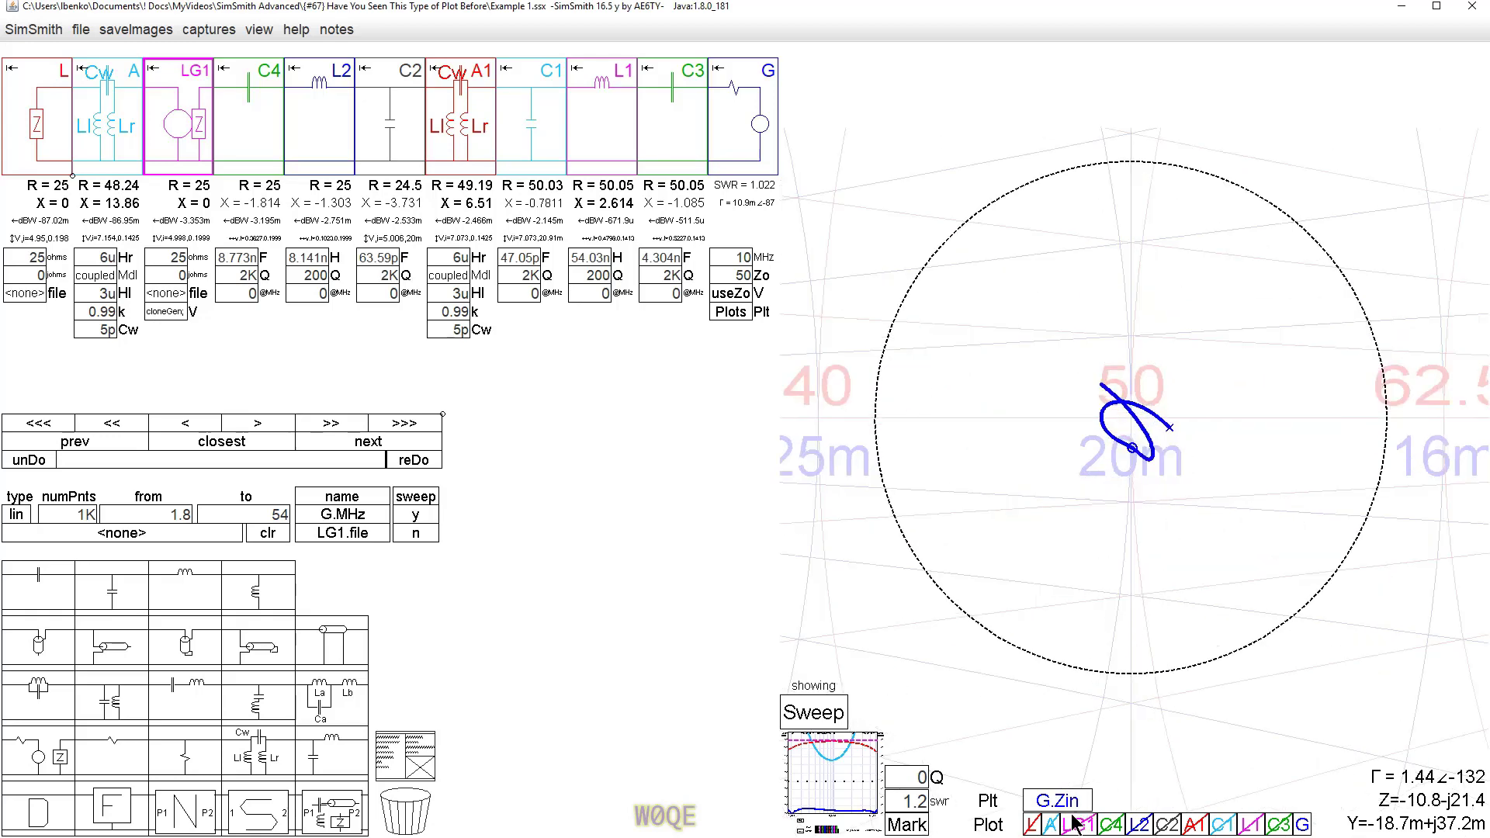
click(732, 313)
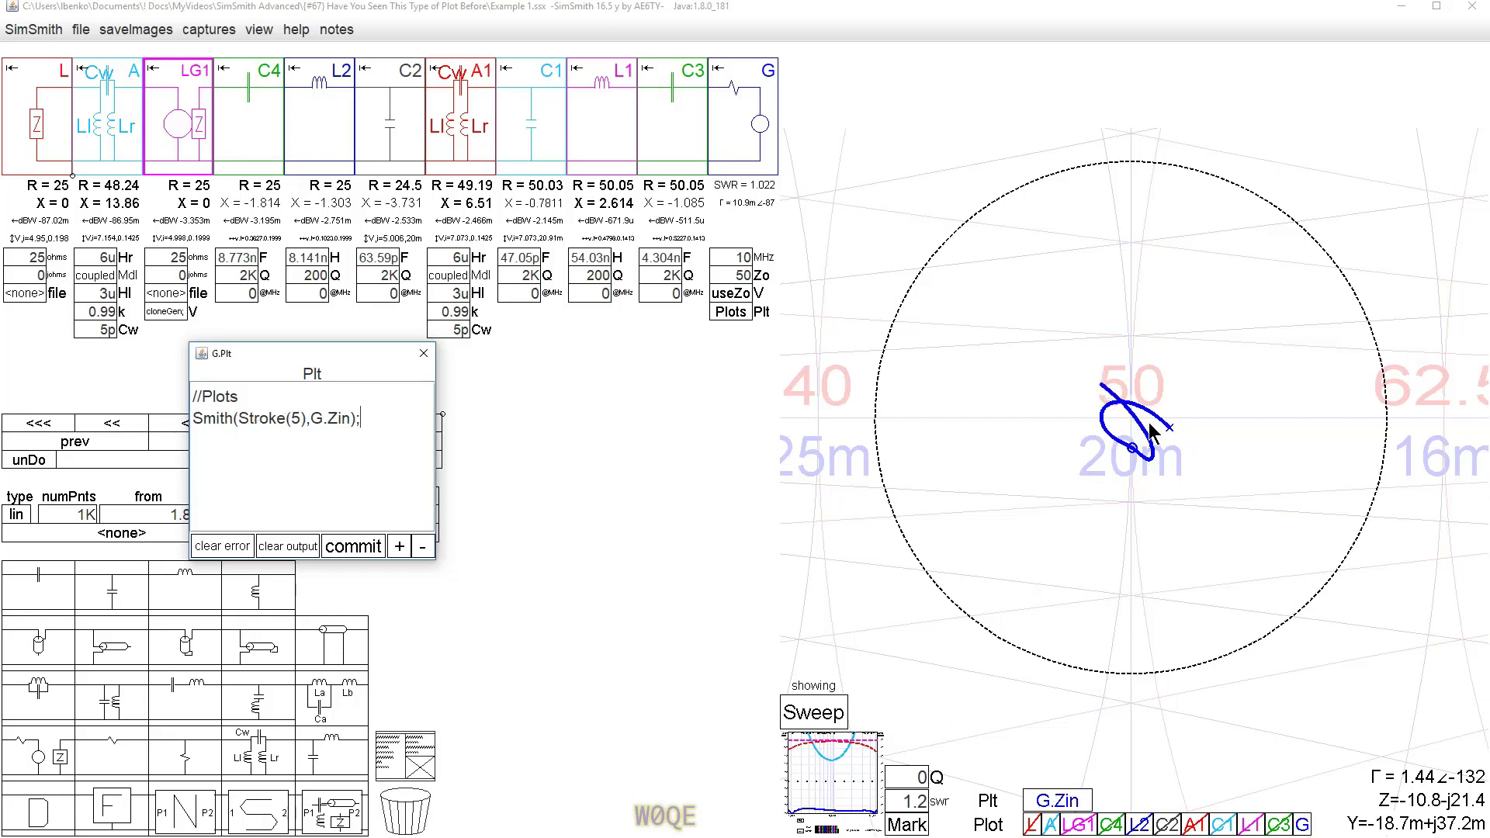
click(424, 354)
click(1060, 800)
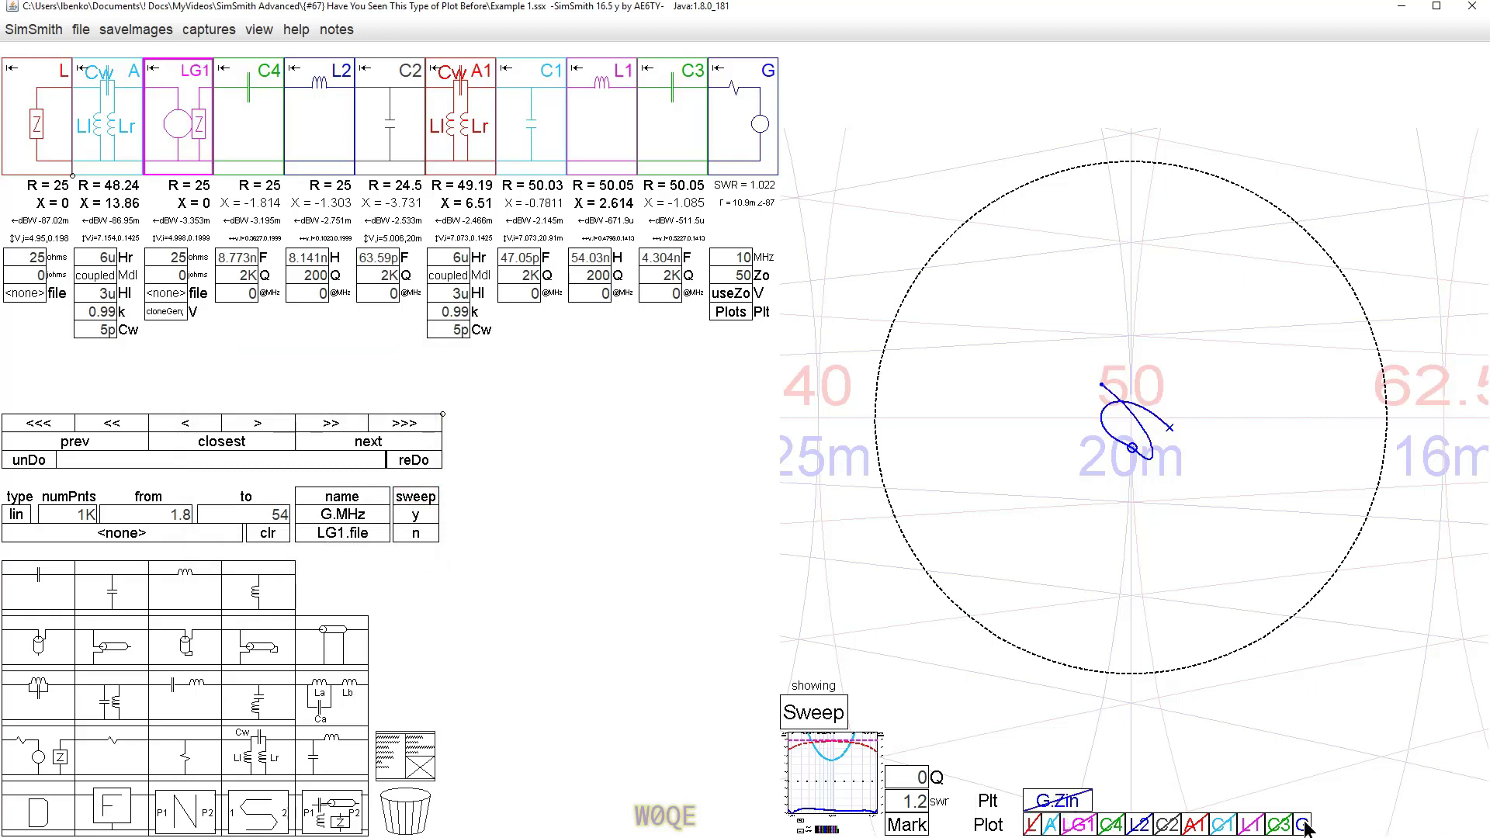
click(1064, 803)
click(1304, 826)
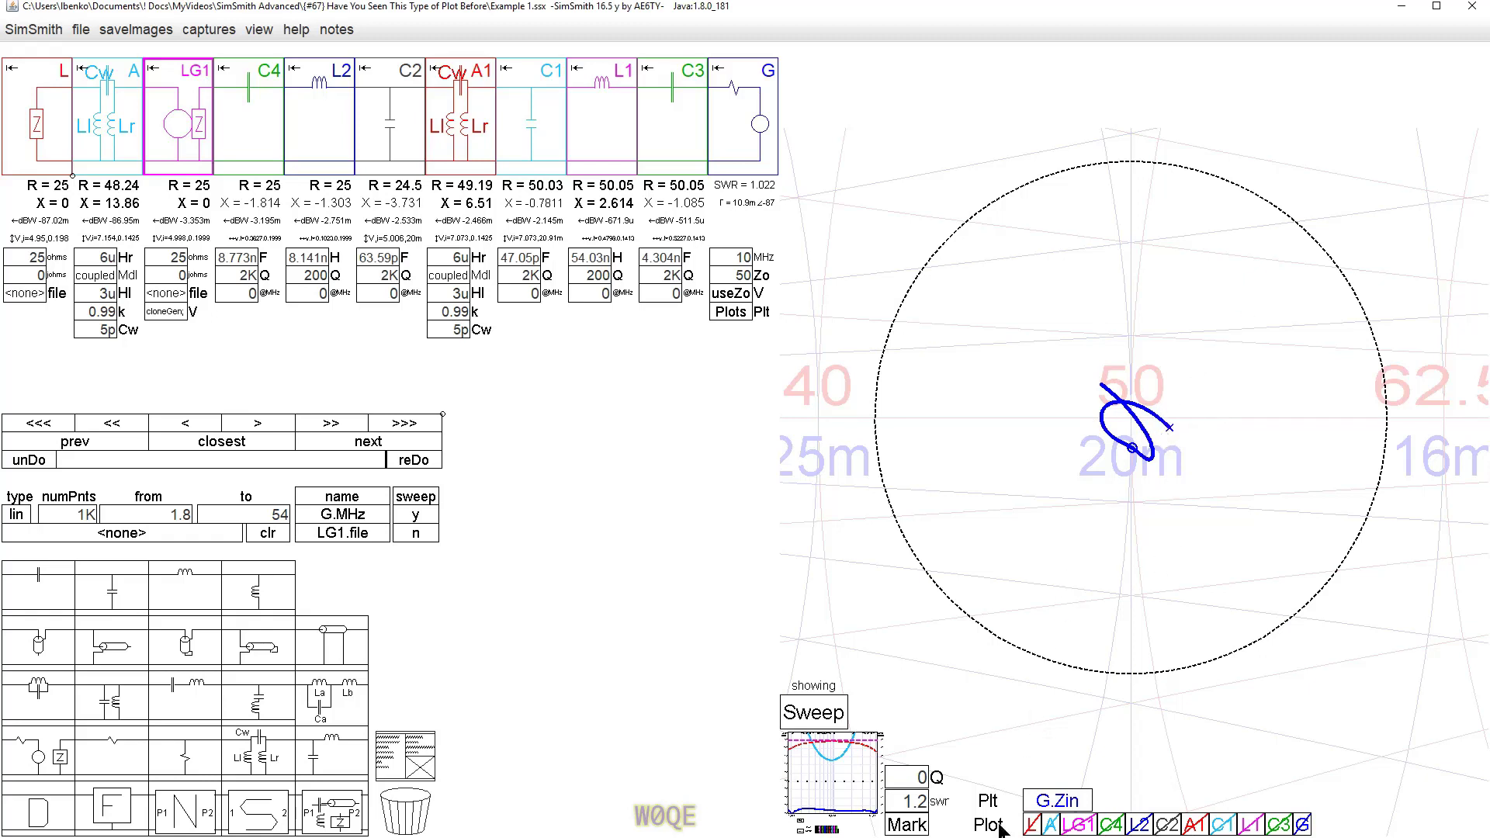
Set the SWR reference circle to 1.05
click(918, 806)
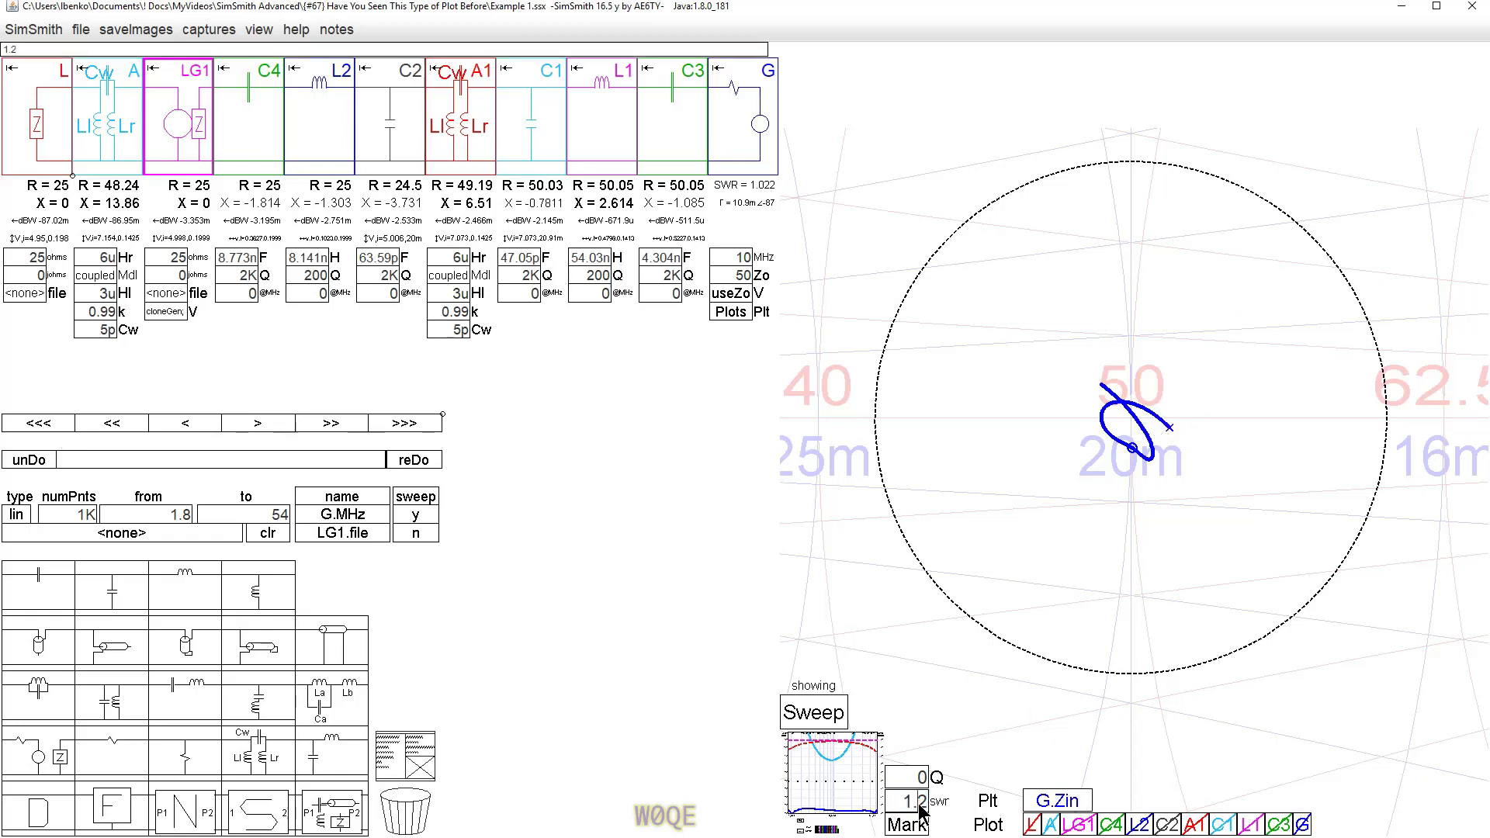
text(1.02)
key(BackSpace)
text(5 2)
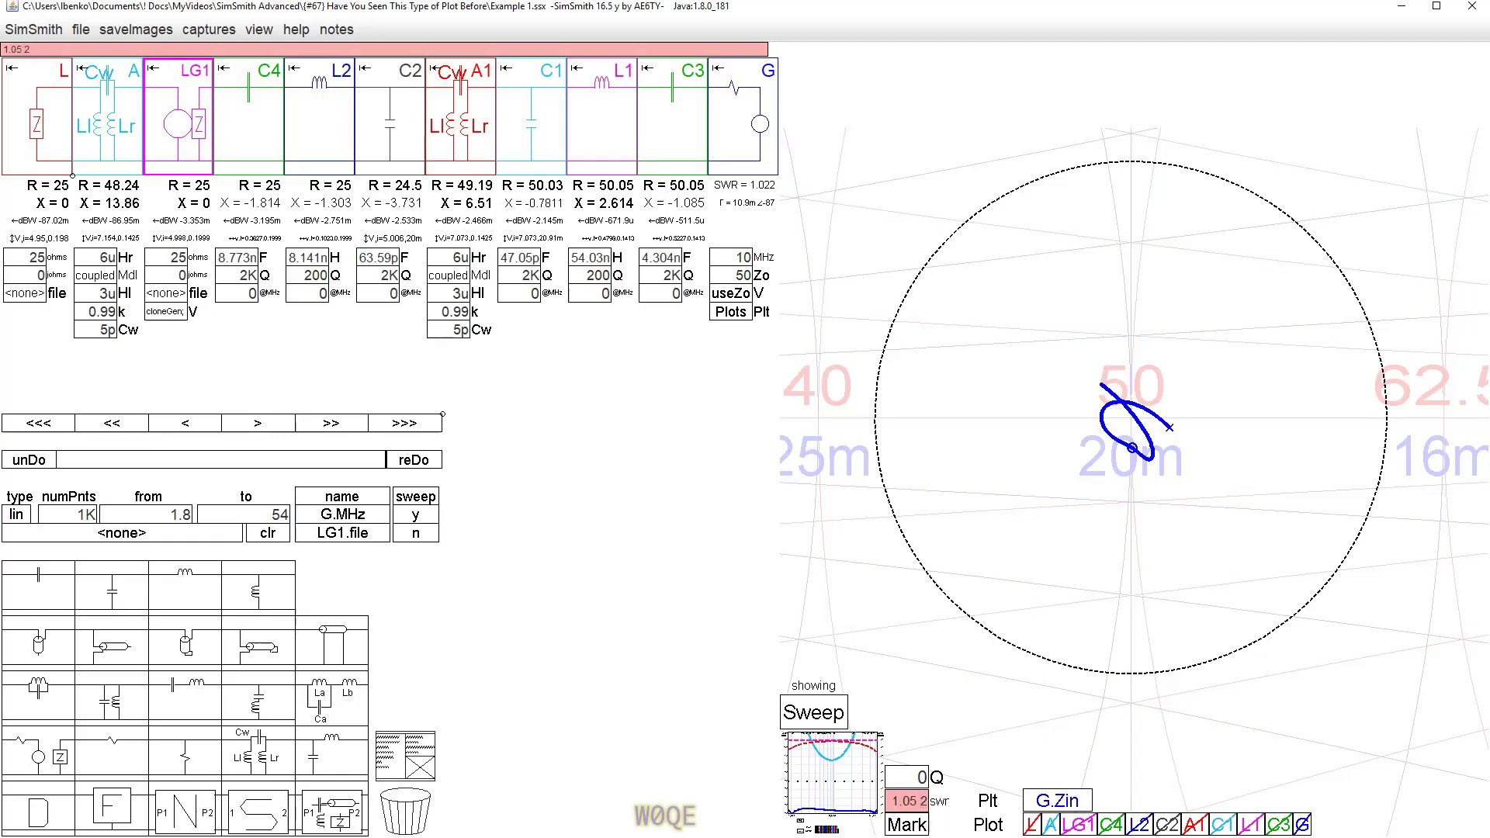
key(Return)
Zoom and recentre the Smith chart tightly around 50 ohms
scroll(1180, 496, down, 2)
scroll(1180, 496, up, 3)
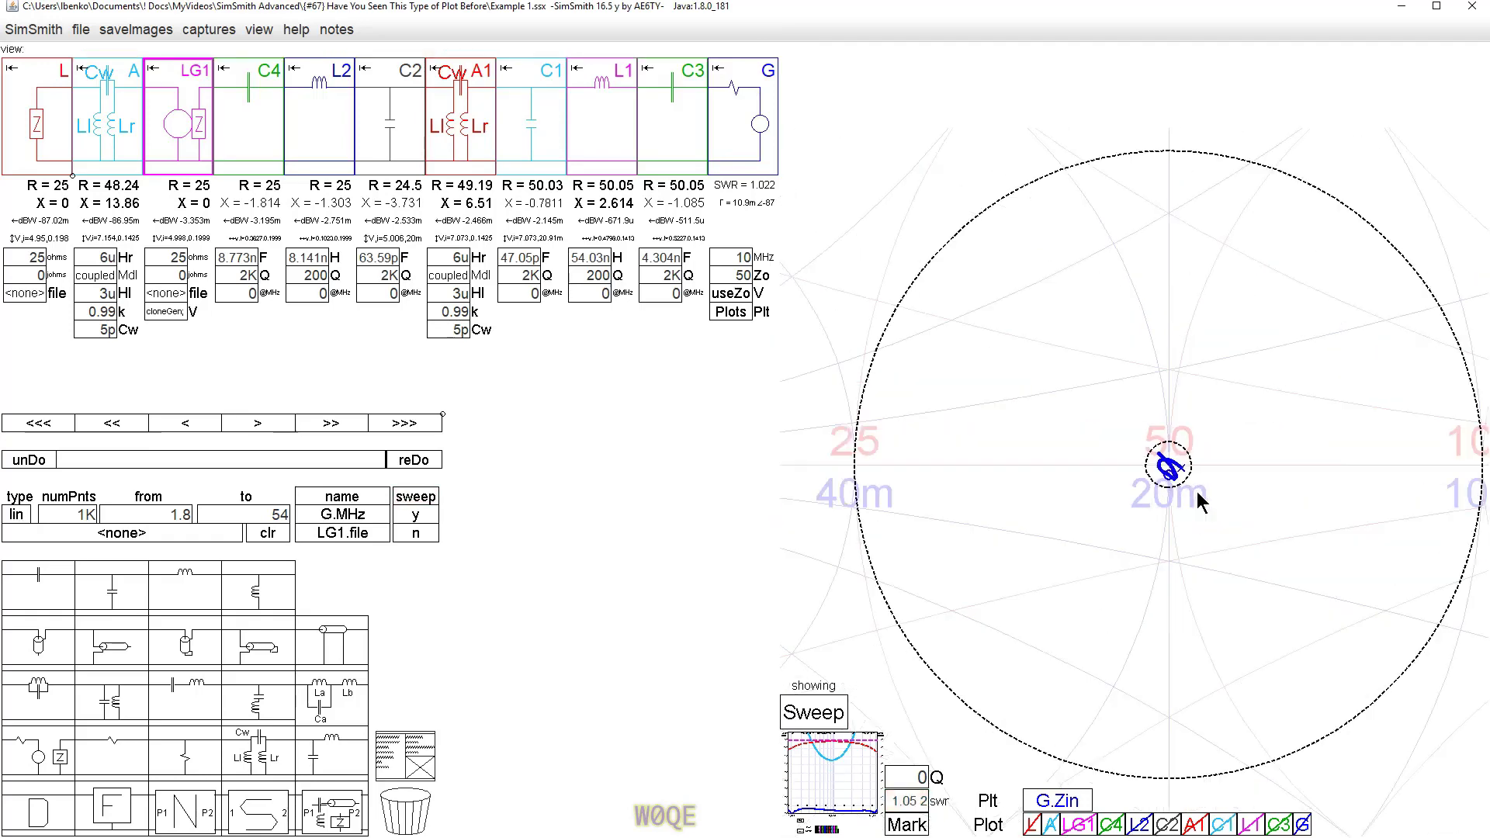
scroll(1319, 488, down, 3)
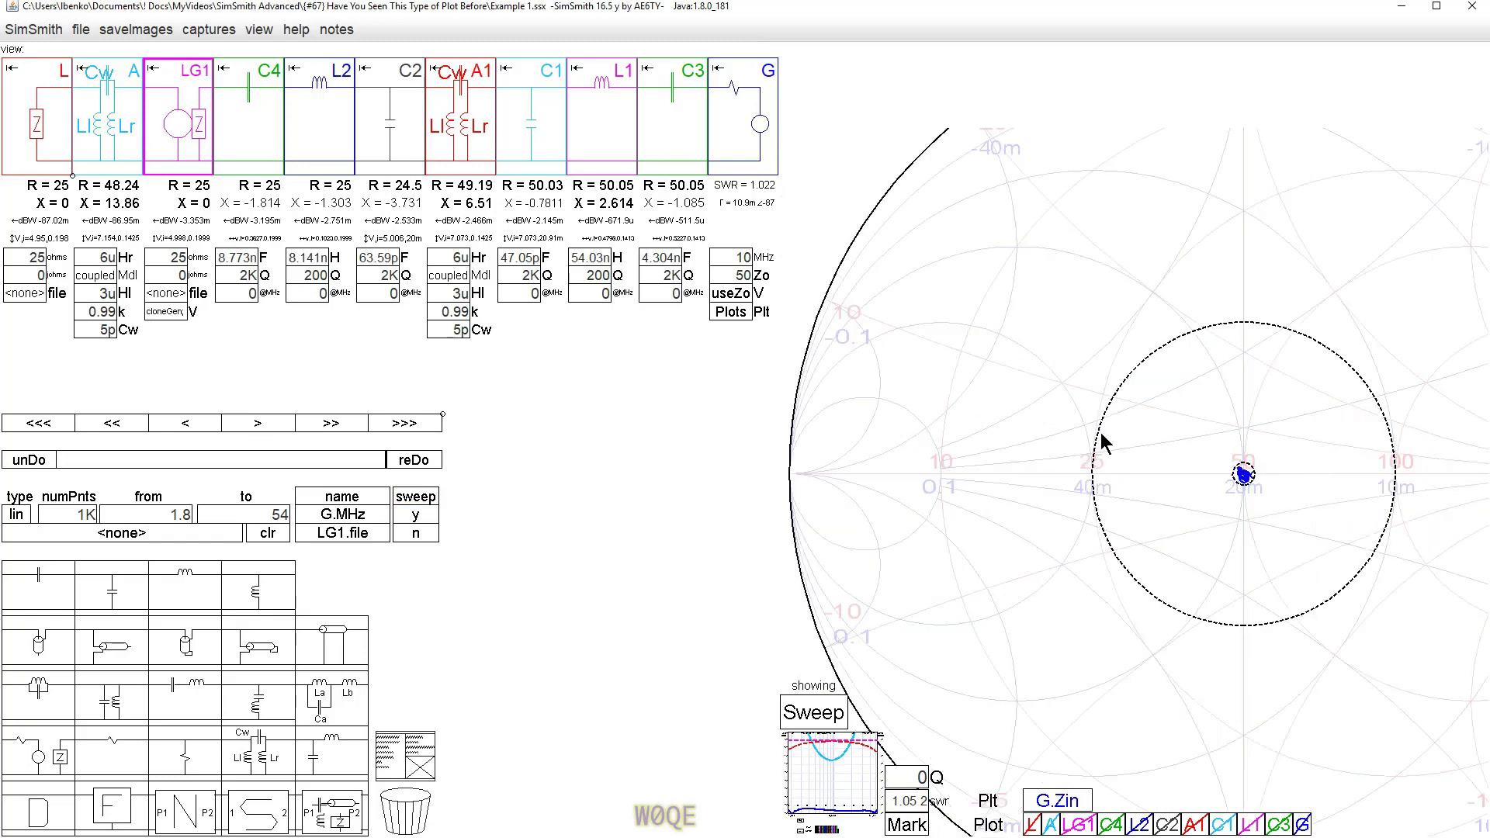
drag(1317, 416, 1199, 396)
scroll(1133, 466, down, 3)
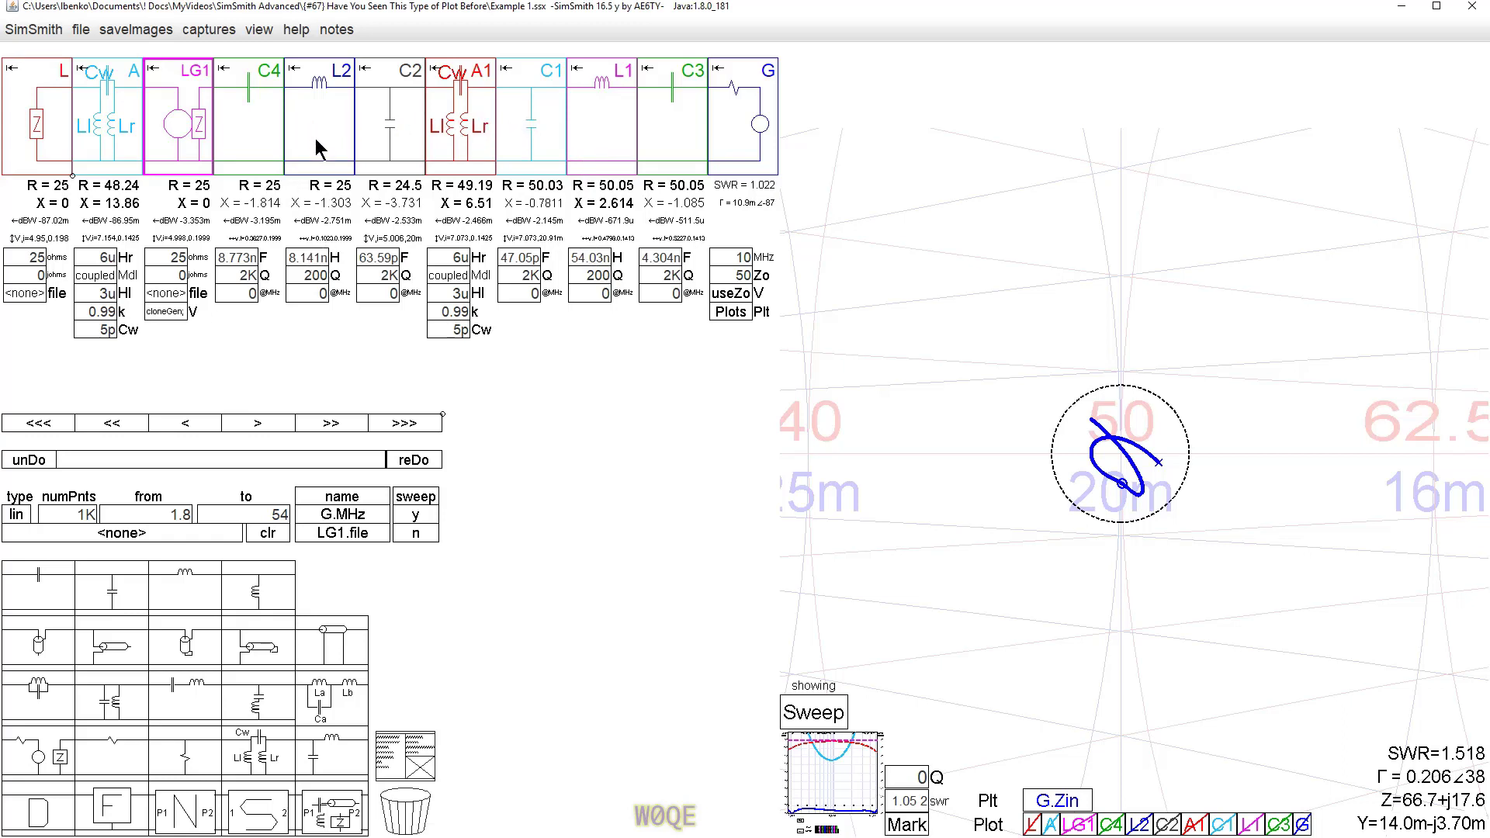
Delete inductor L2 by dragging it to the trash
click(315, 97)
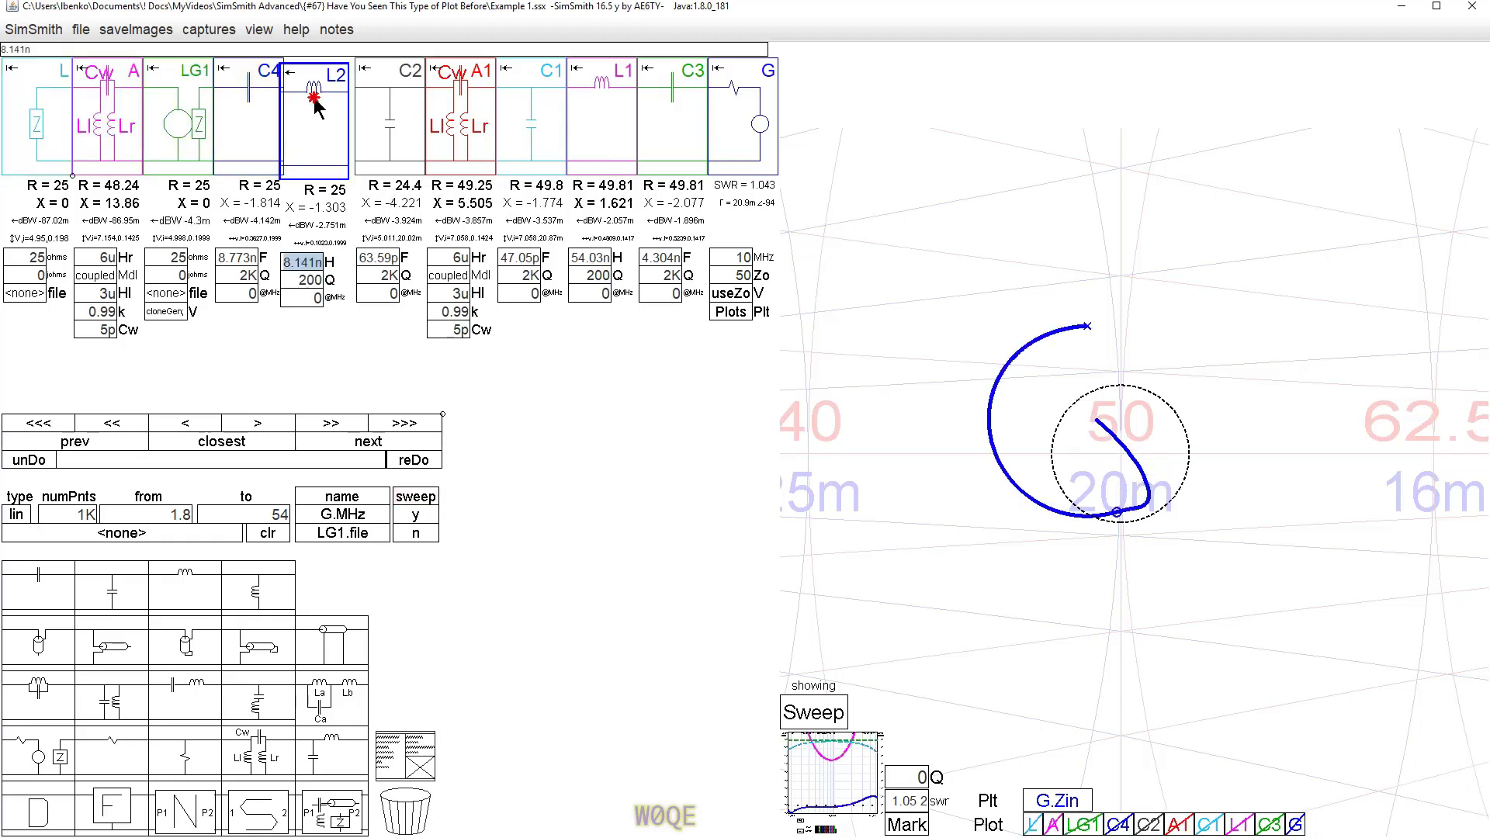
drag(315, 107, 319, 112)
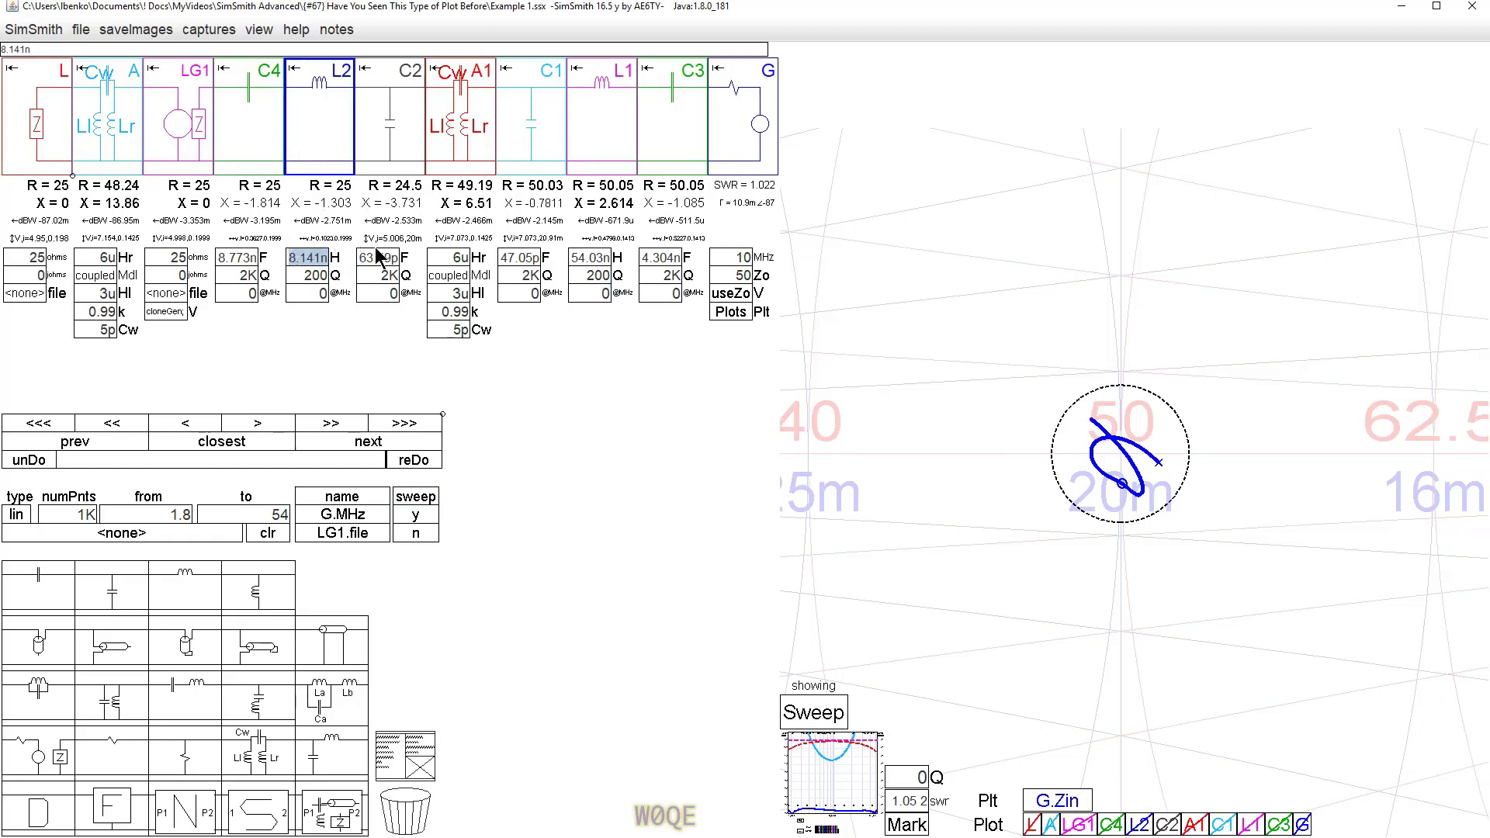
drag(322, 136, 400, 823)
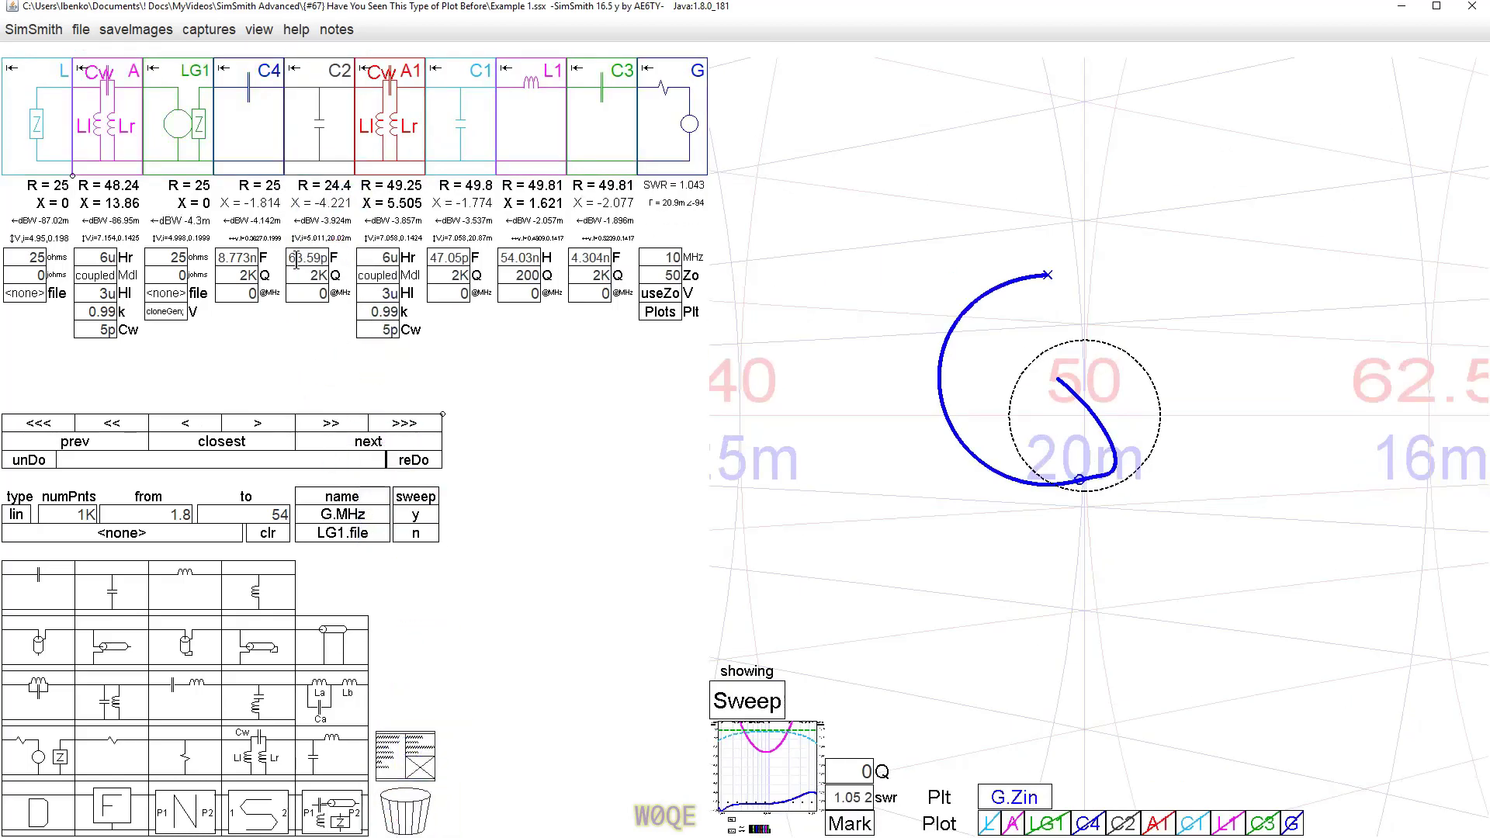
Reduce C2 to 51.24 pF so the loop stays inside the 1.05 circle, then zoom out
scroll(297, 261, down, 1)
scroll(297, 262, down, 3)
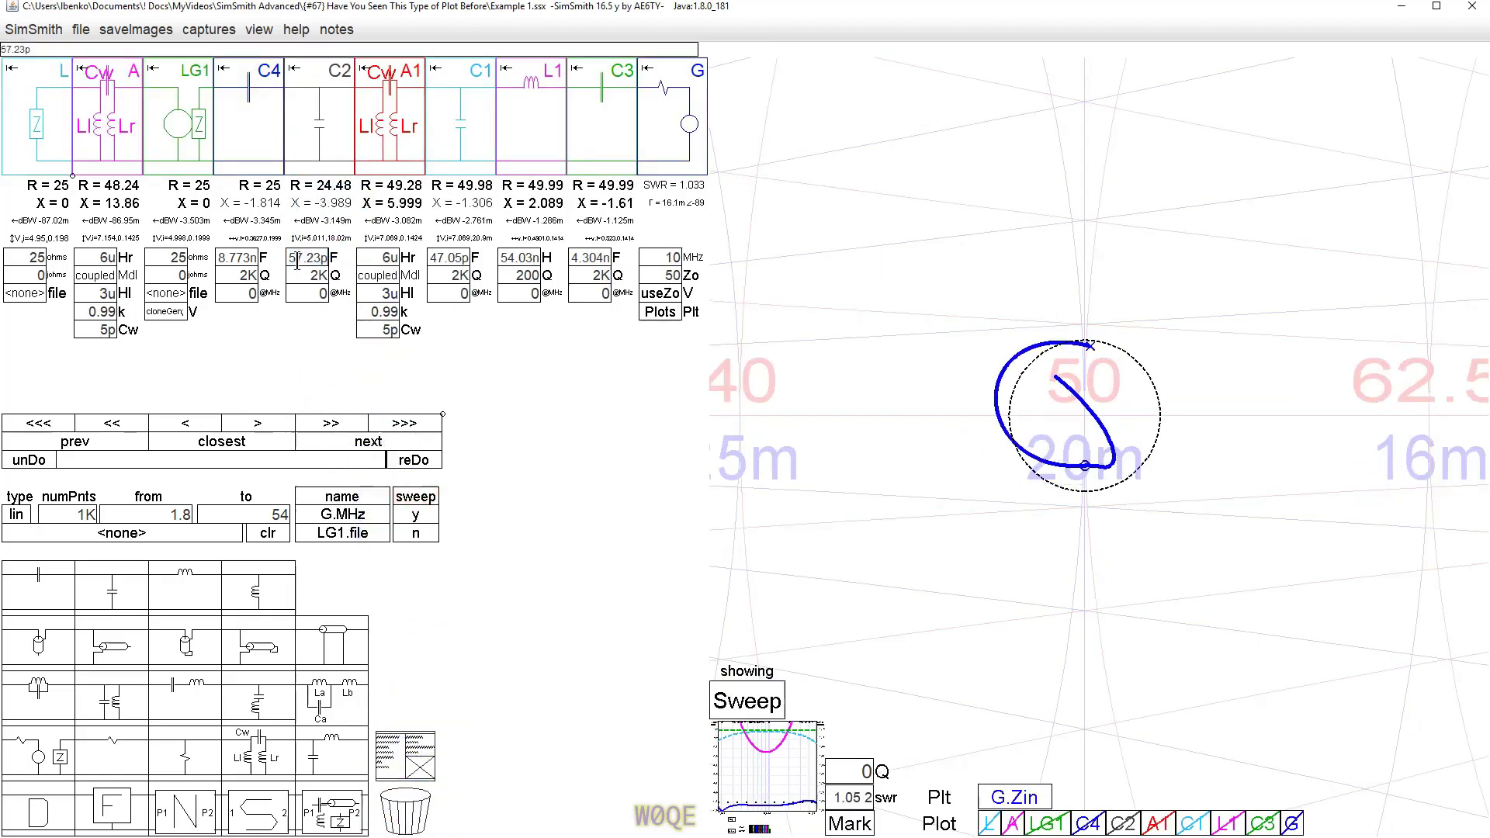
scroll(298, 258, down, 2)
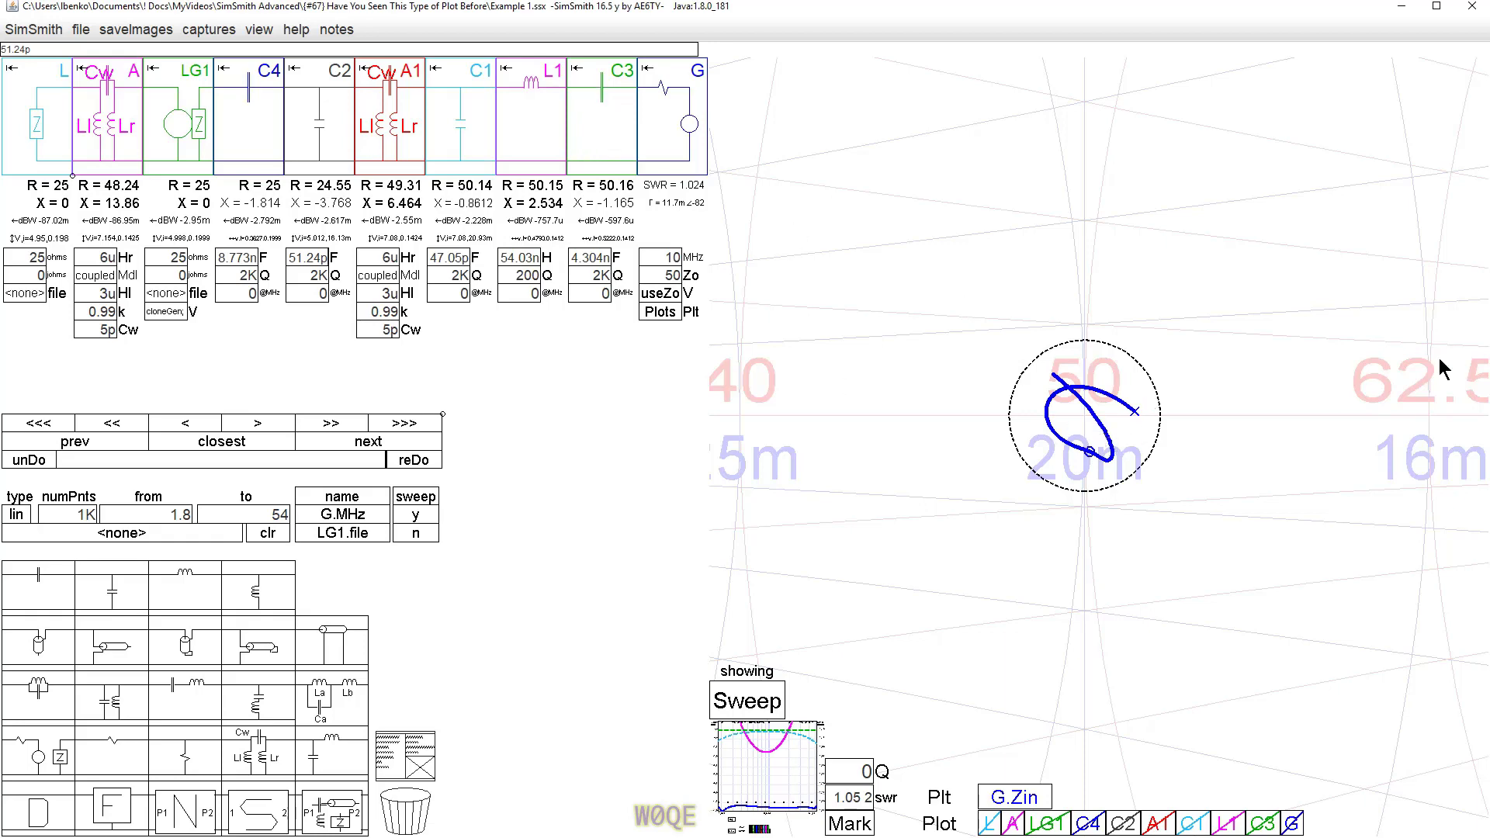
scroll(1152, 253, down, 5)
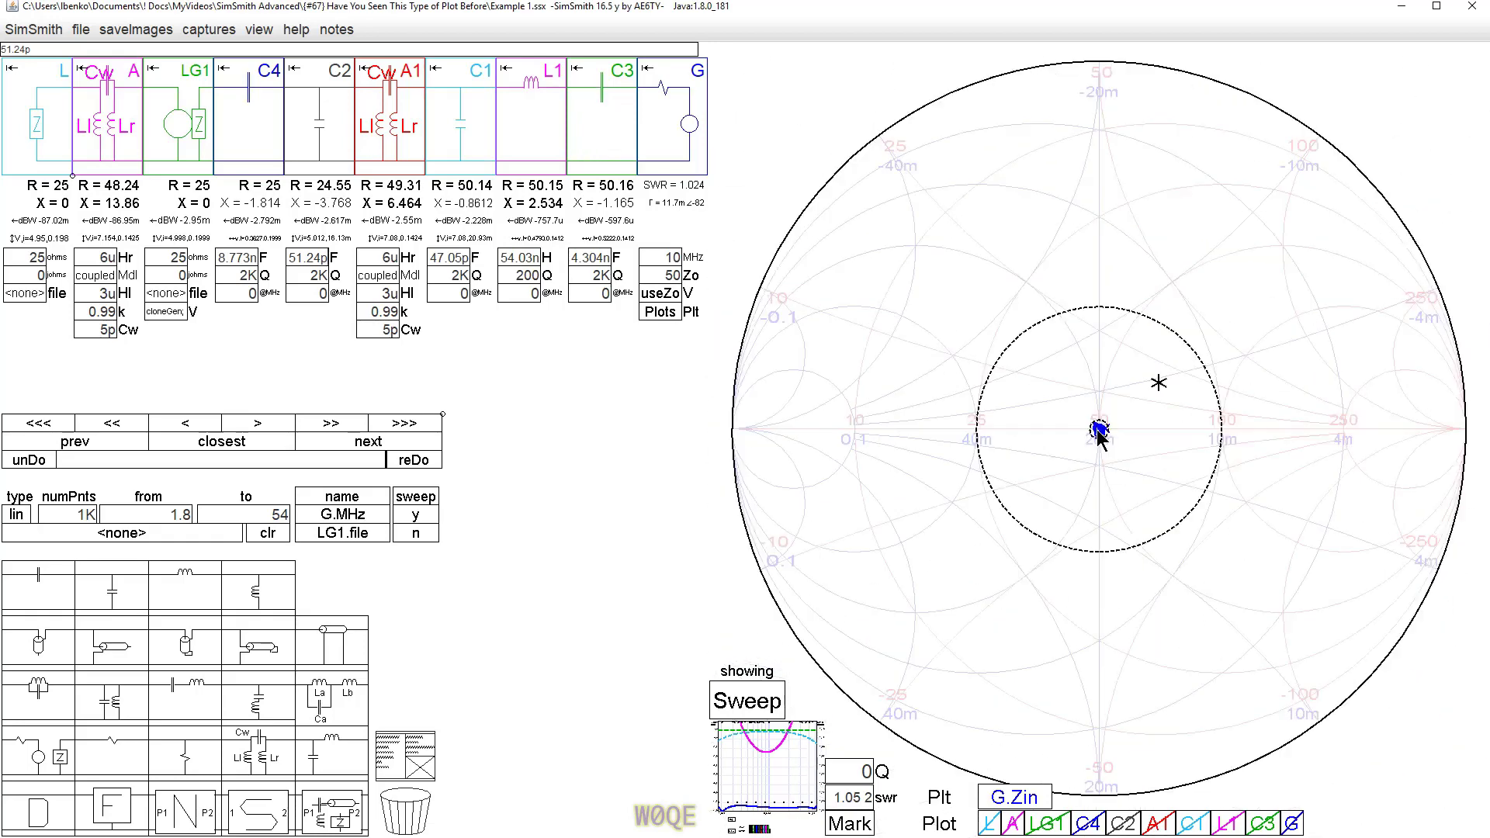
Switch the main display to the dBW/SWR sweep, showing SWR under 1.05 from 1.8 to 54 MHz
click(750, 769)
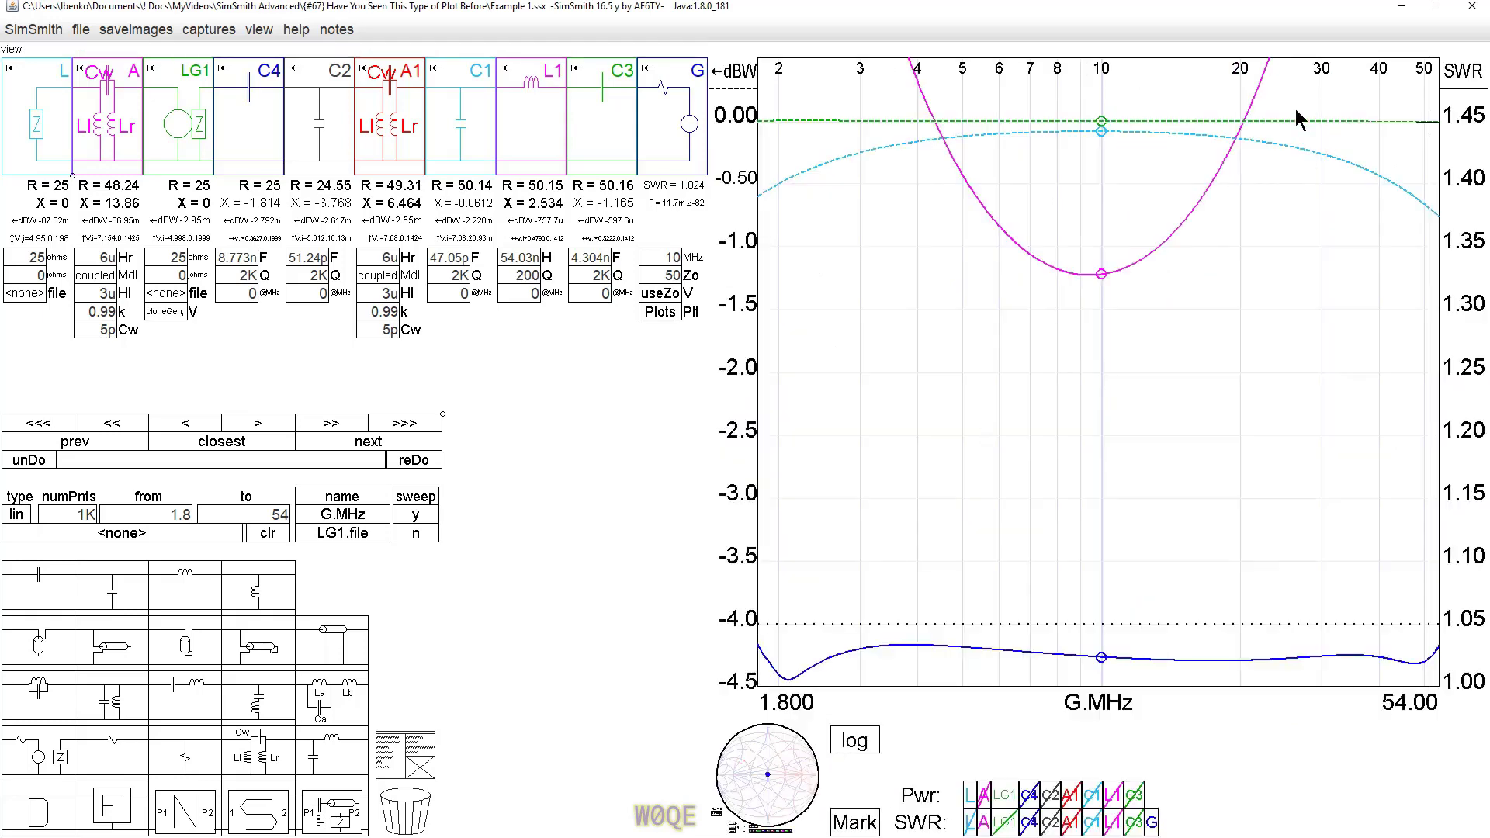